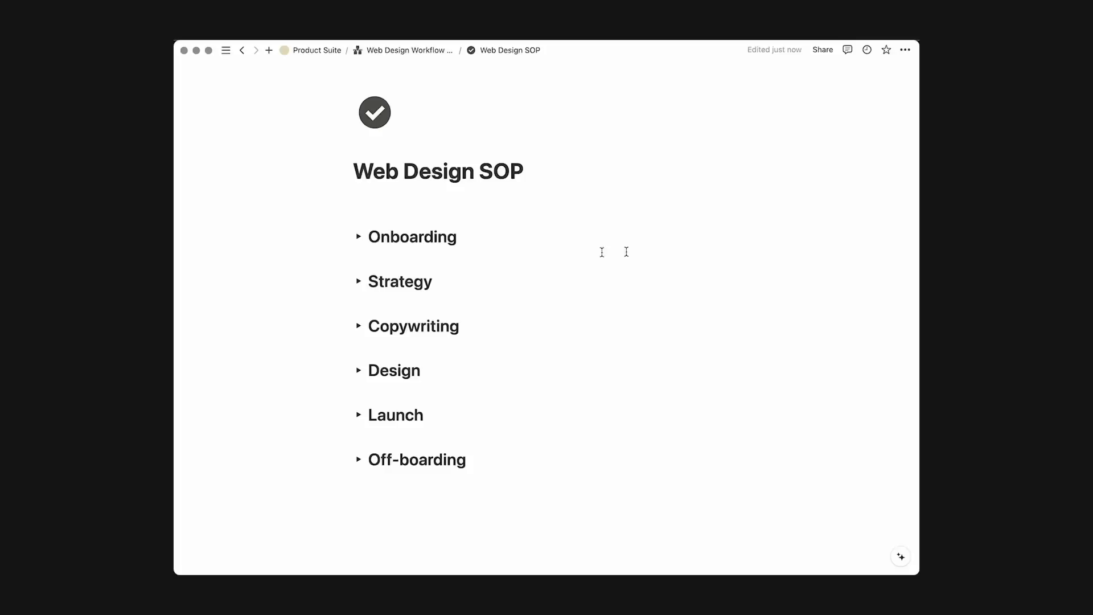
# Briefly expand and collapse the Onboarding and Strategy sections of the SOP.
pyautogui.click(358, 237)
pyautogui.click(357, 237)
pyautogui.scroll(-1, 357, 240)
pyautogui.click(358, 244)
pyautogui.click(359, 244)
pyautogui.scroll(-1, 357, 239)
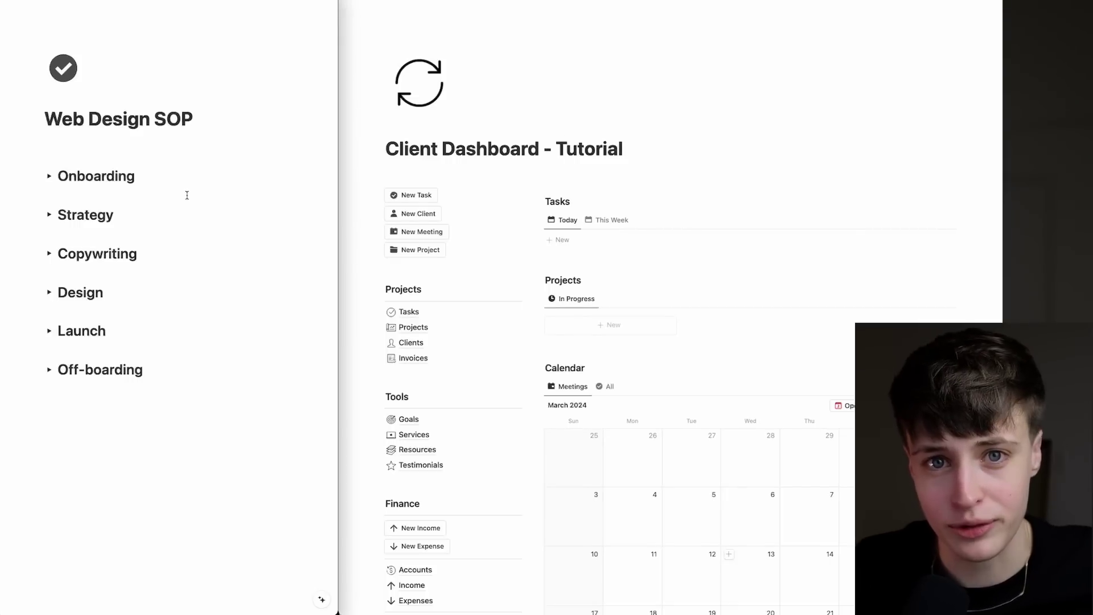
# Expand Onboarding, view the 'not a good fit' email template, and return to the SOP.
pyautogui.click(50, 176)
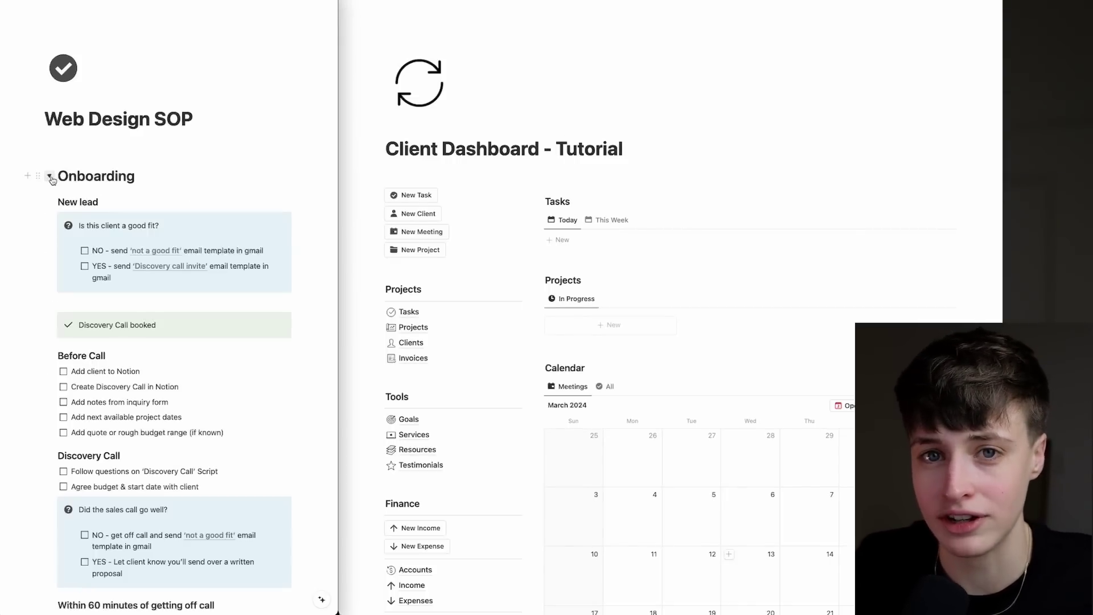
pyautogui.scroll(-1, 120, 220)
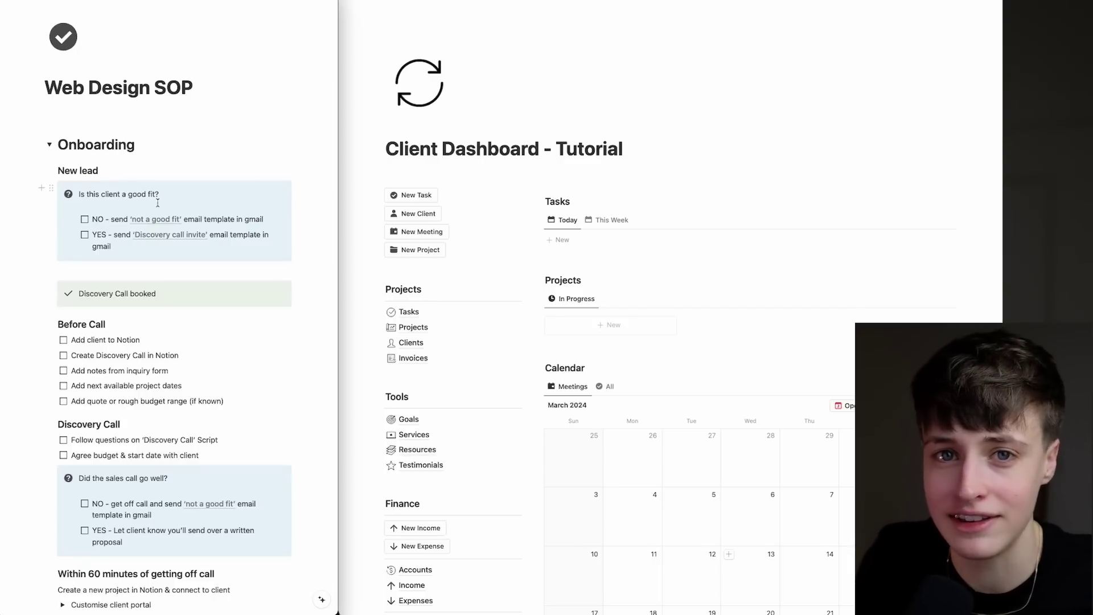
pyautogui.click(156, 224)
pyautogui.scroll(-5, 166, 246)
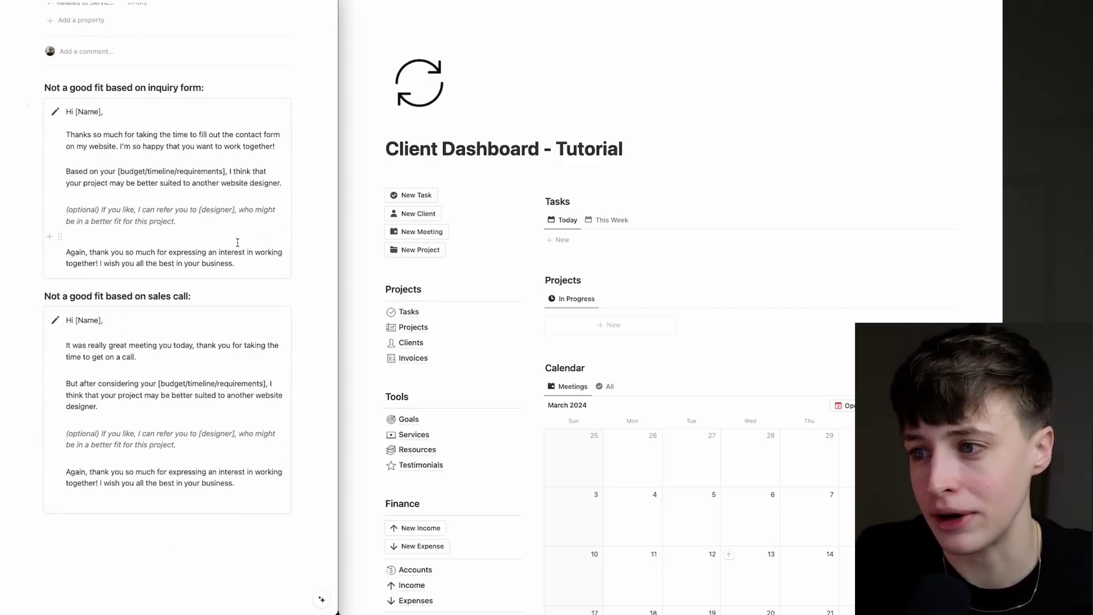
pyautogui.scroll(8, 237, 243)
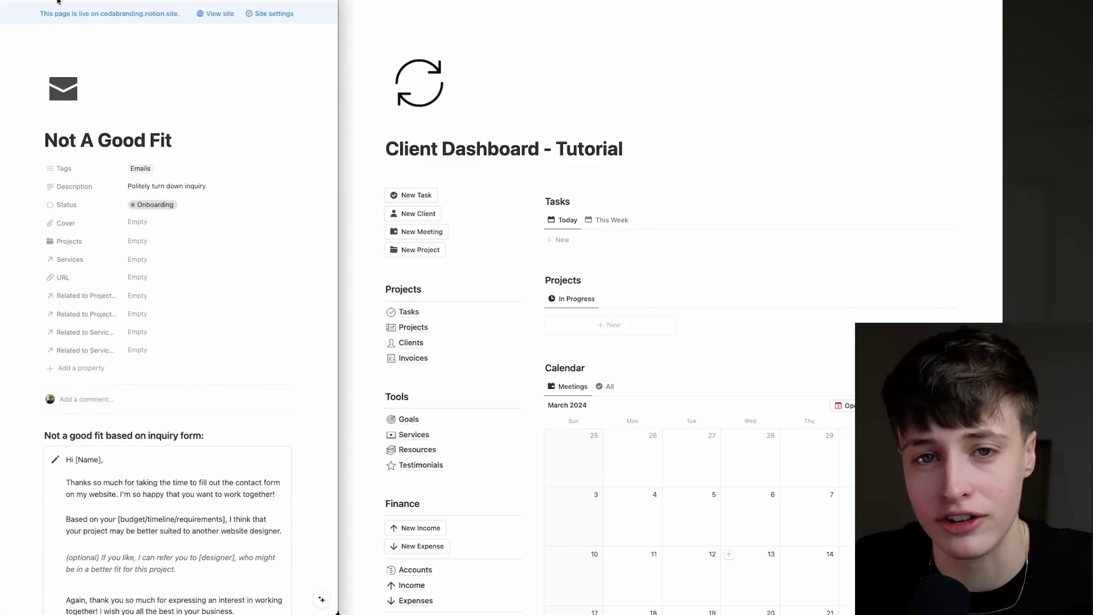
pyautogui.click(58, 1)
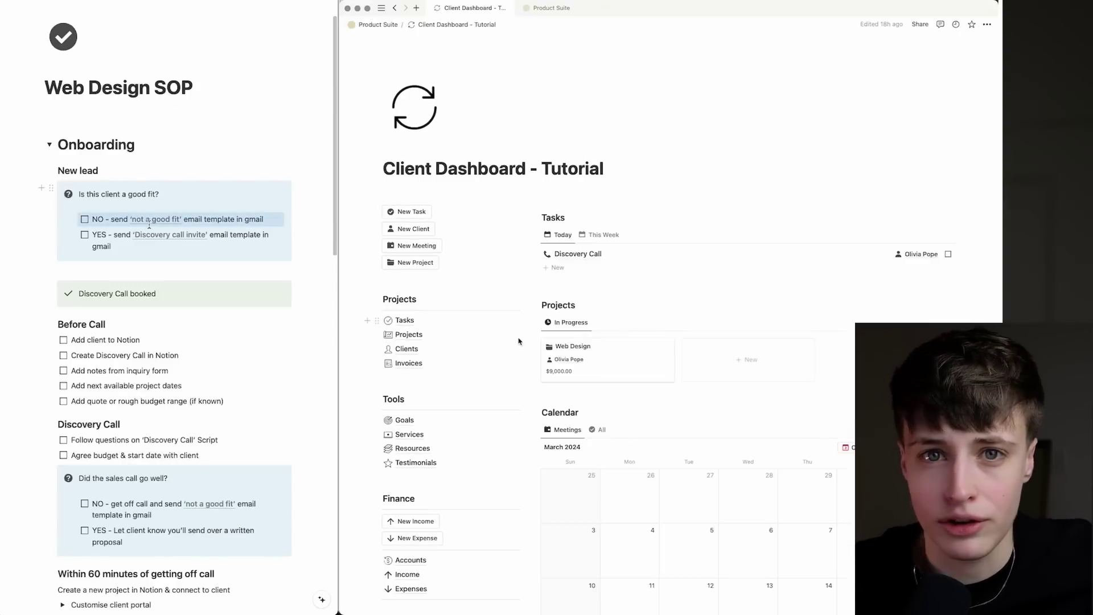
pyautogui.scroll(-5, 520, 337)
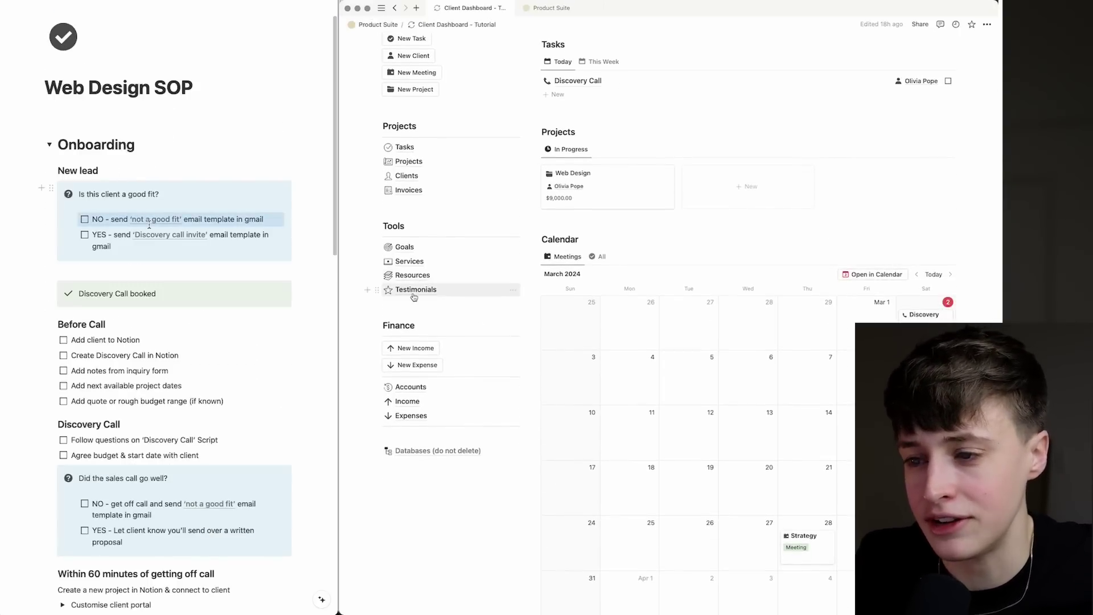
# Open the Resources email templates and follow the Intro Call draft's booking link.
pyautogui.click(415, 275)
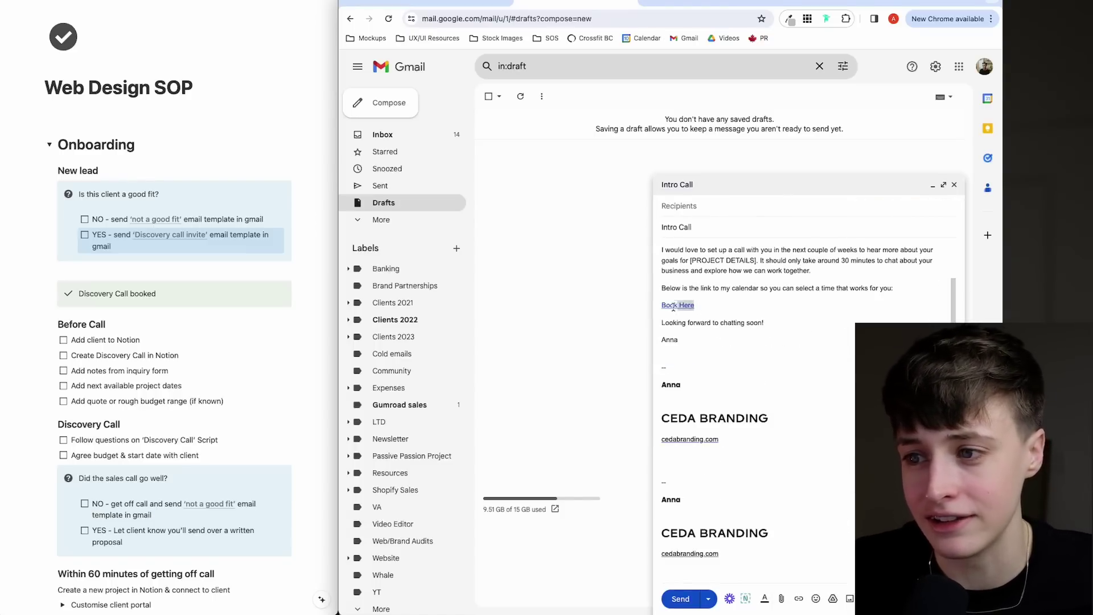
pyautogui.click(679, 306)
# Open the 30-minute Calendly Discovery Call booking page, then return to Notion.
pyautogui.click(740, 320)
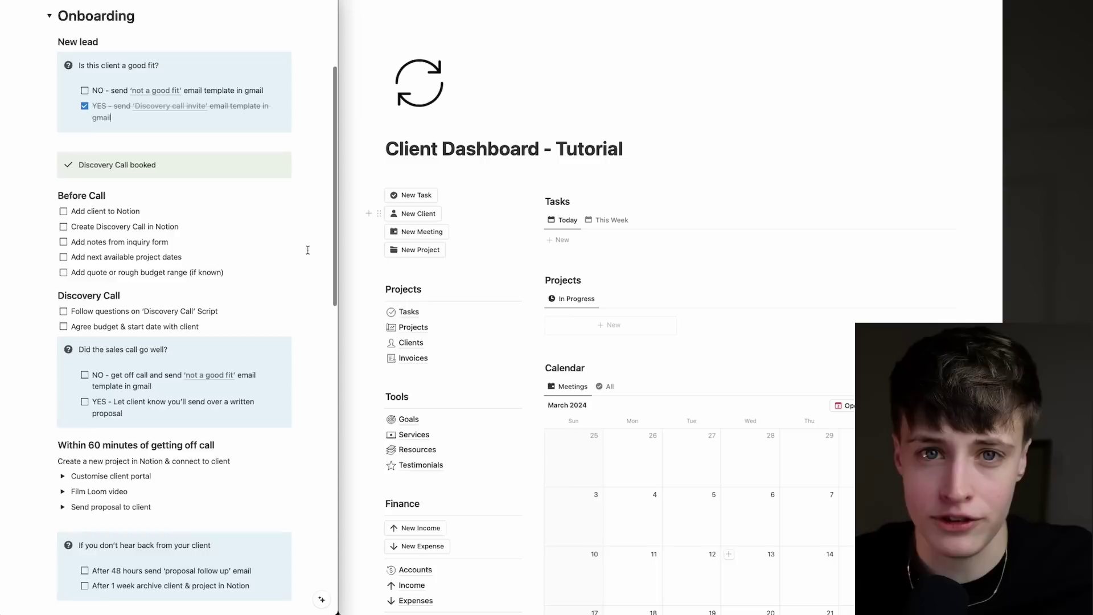
pyautogui.hotkey('ctrl', 'Return')
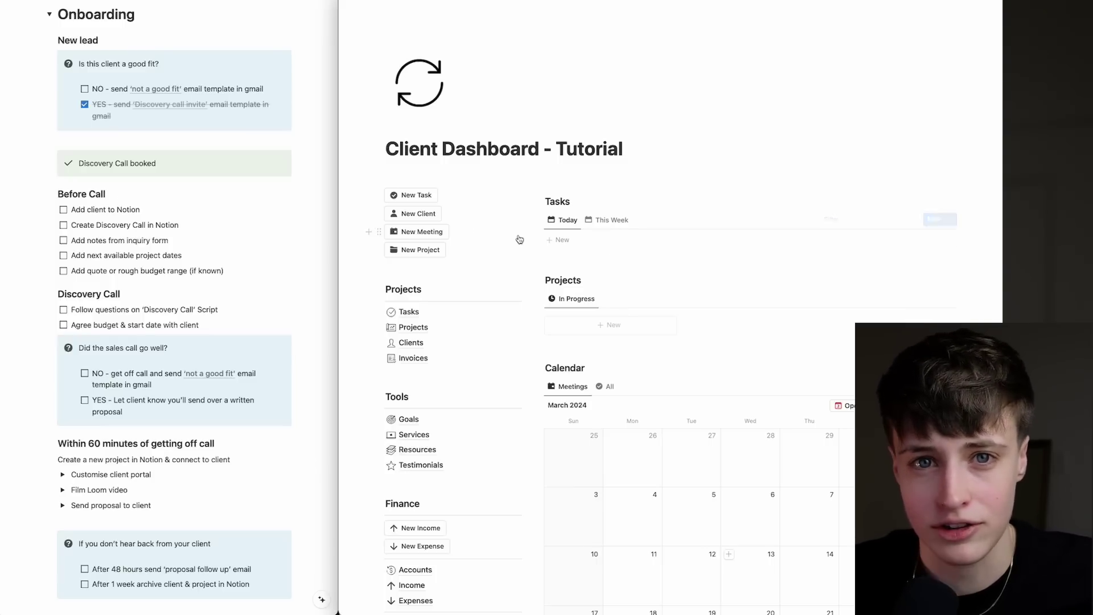
# Create a new client record with the client's name, business name and address.
pyautogui.click(414, 213)
pyautogui.write('Olivia Pope')
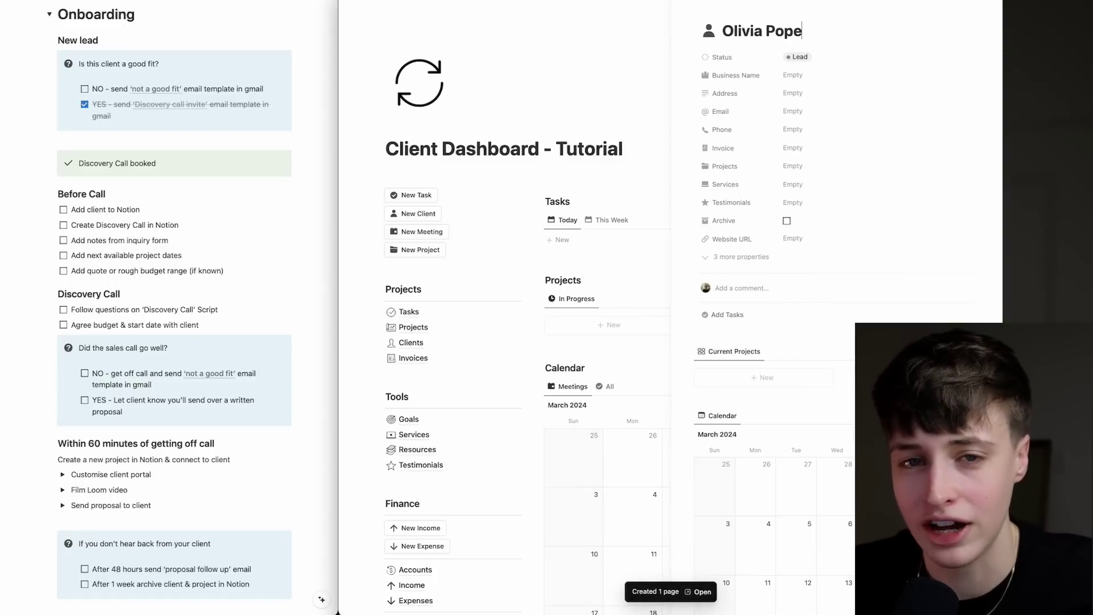
pyautogui.click(791, 75)
pyautogui.write('Pope')
pyautogui.click(792, 92)
pyautogui.write('123 rainbow road')
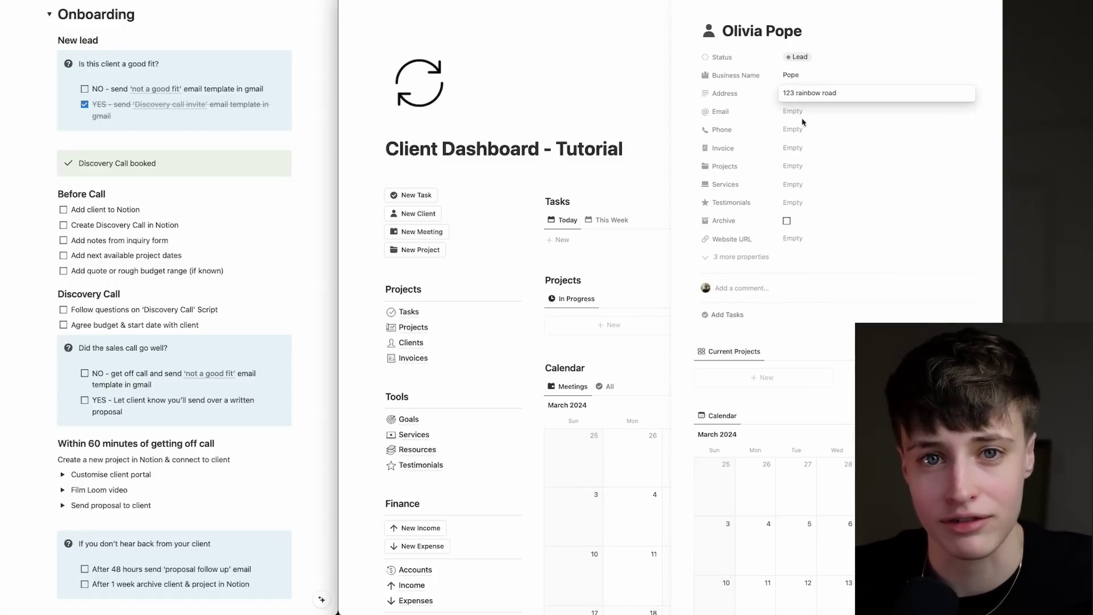
# Enter the client's email and phone, then tick off 'Add client to Notion'.
pyautogui.click(803, 118)
pyautogui.hotkey('ctrl', 'a')
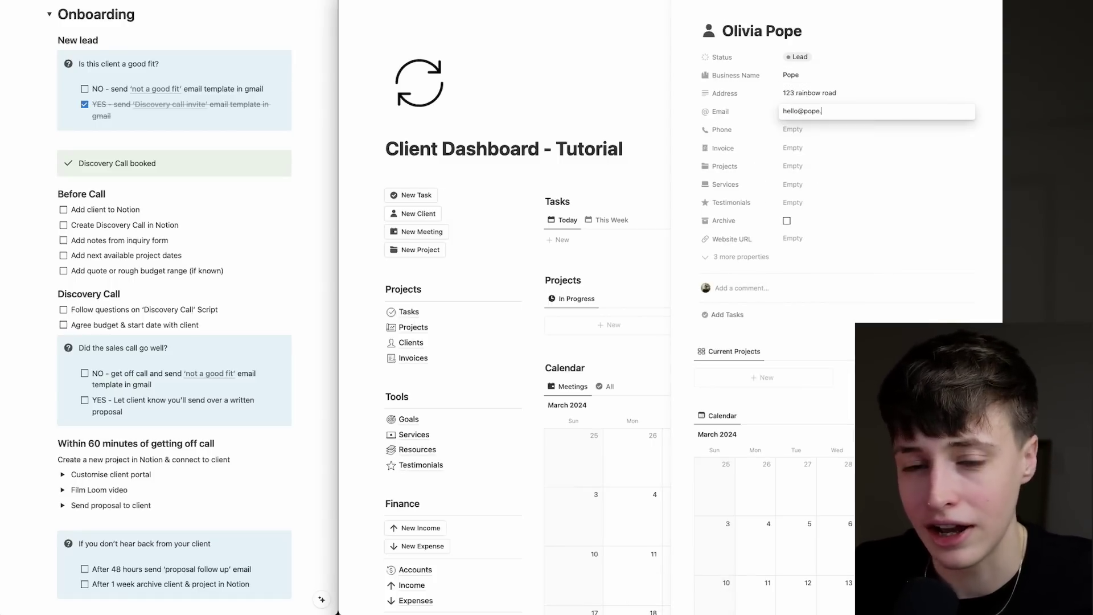
pyautogui.click(800, 132)
pyautogui.press('Return')
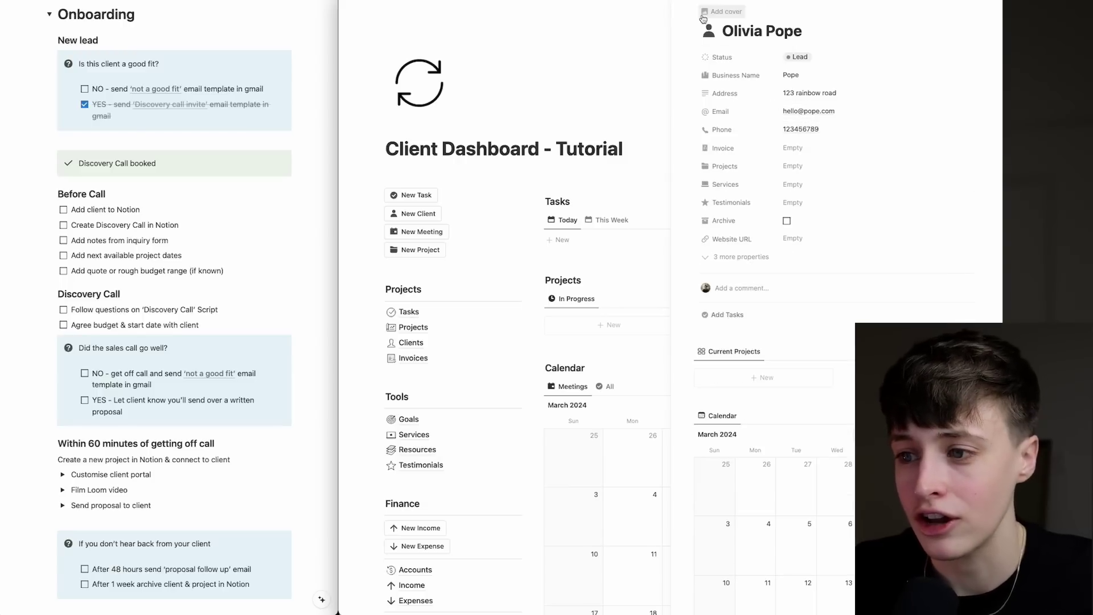
pyautogui.click(66, 213)
pyautogui.click(64, 210)
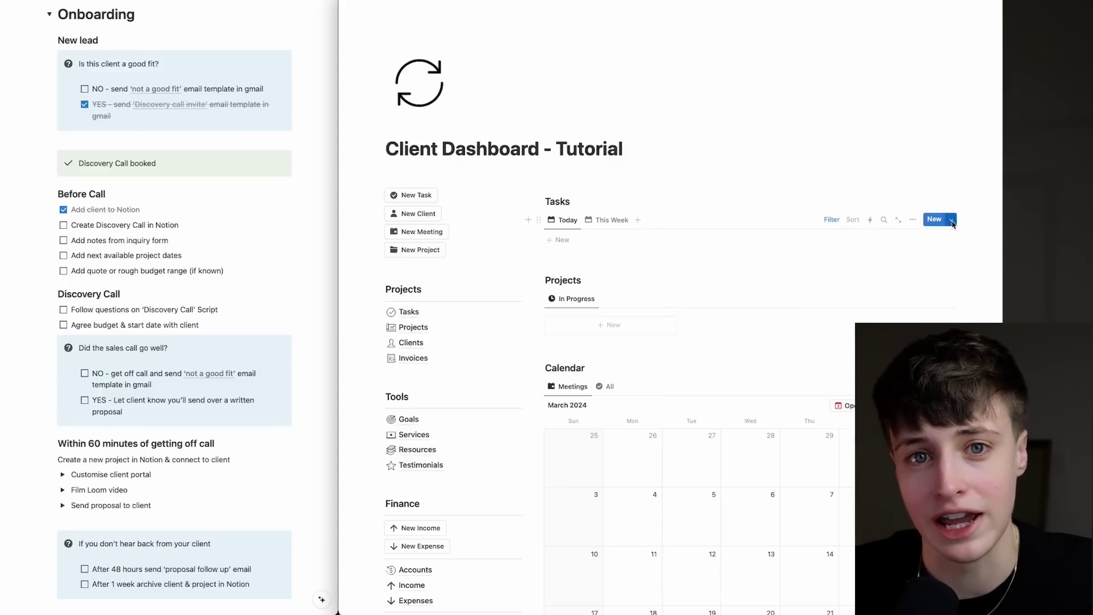
# Create a Discovery Call task linked to the new client and tick 'Create Discovery Call in Notion'.
pyautogui.click(950, 220)
pyautogui.click(882, 294)
pyautogui.click(809, 33)
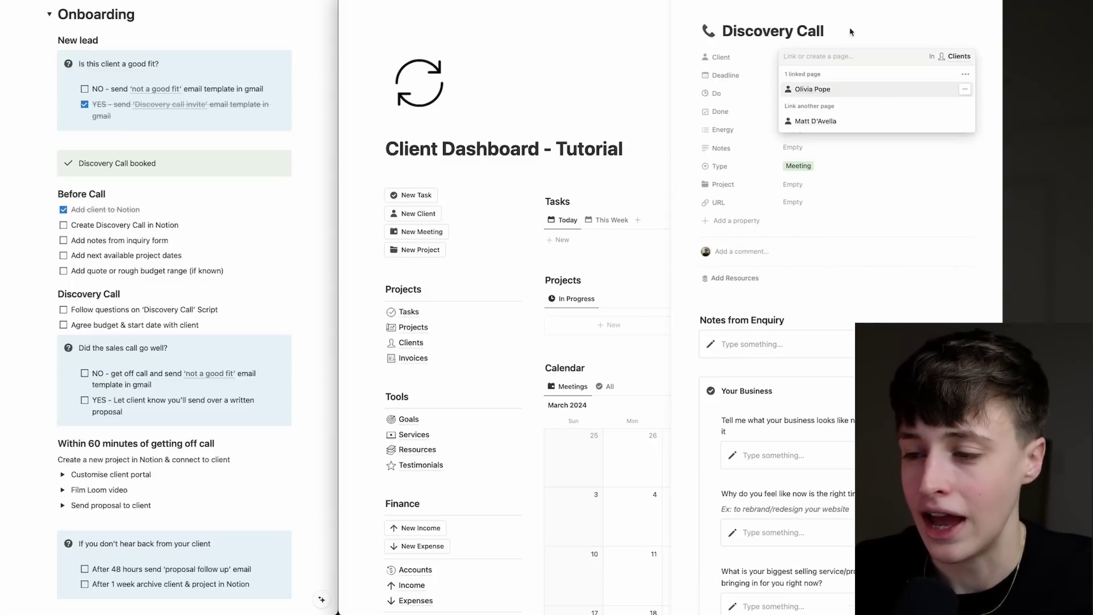
pyautogui.click(805, 88)
pyautogui.click(63, 225)
# Try then clear sample inquiry notes, and tick 'Add notes from inquiry form'.
pyautogui.click(748, 319)
pyautogui.write('These are the notes from ')
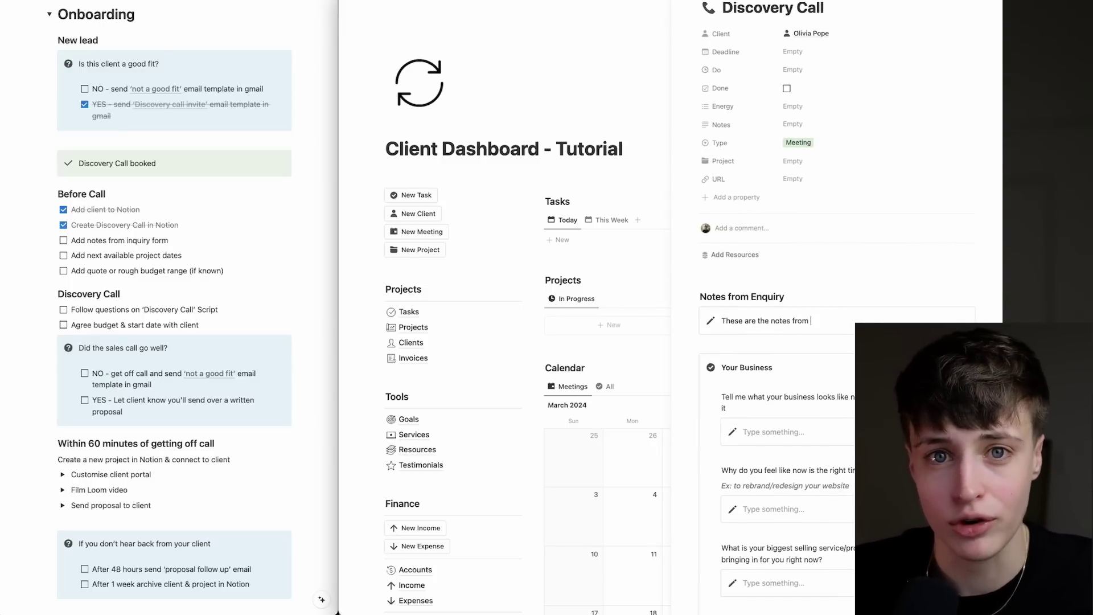
pyautogui.write('the inquiry form')
pyautogui.hotkey('ctrl', 'a')
pyautogui.press('BackSpace')
pyautogui.click(65, 243)
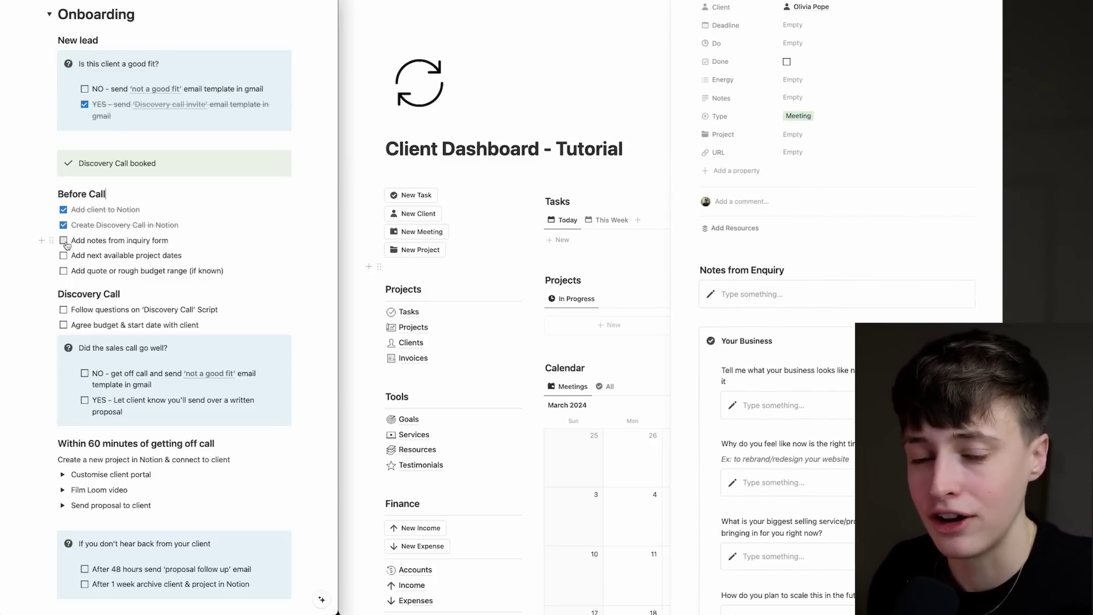
pyautogui.click(63, 241)
# Set The Pitch's proposed date range to 4 April–4 May 2023.
pyautogui.scroll(-10, 837, 342)
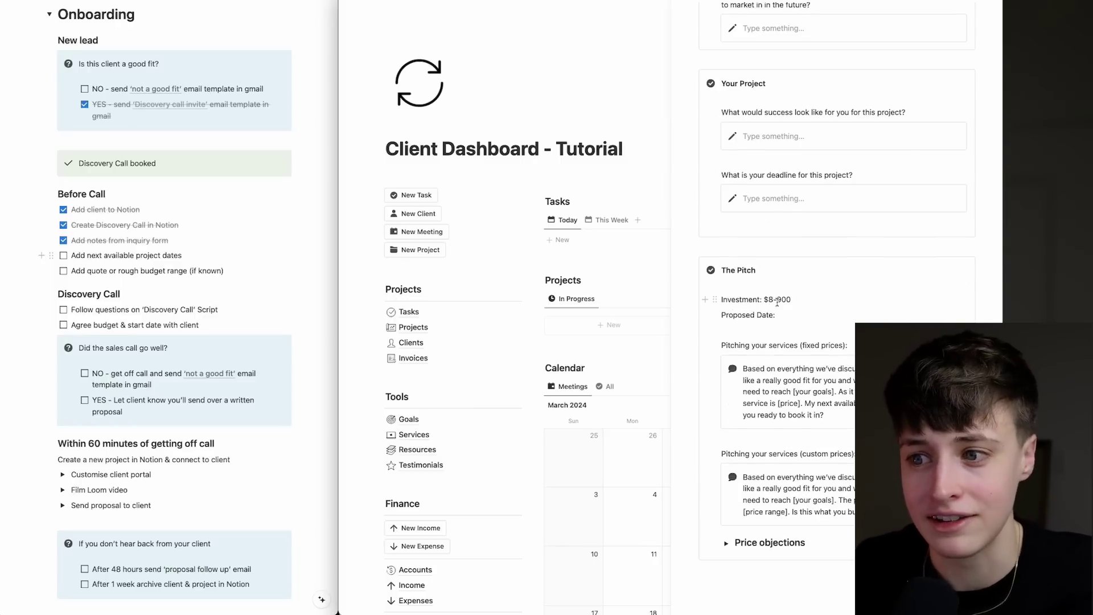
pyautogui.write('0')
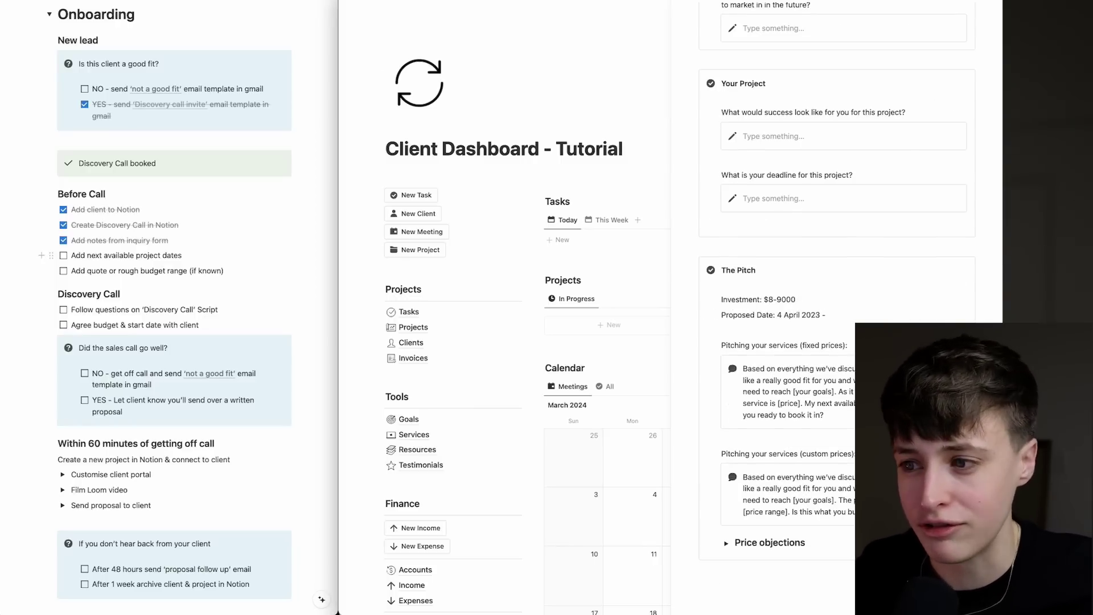
pyautogui.write('023')
pyautogui.click(833, 294)
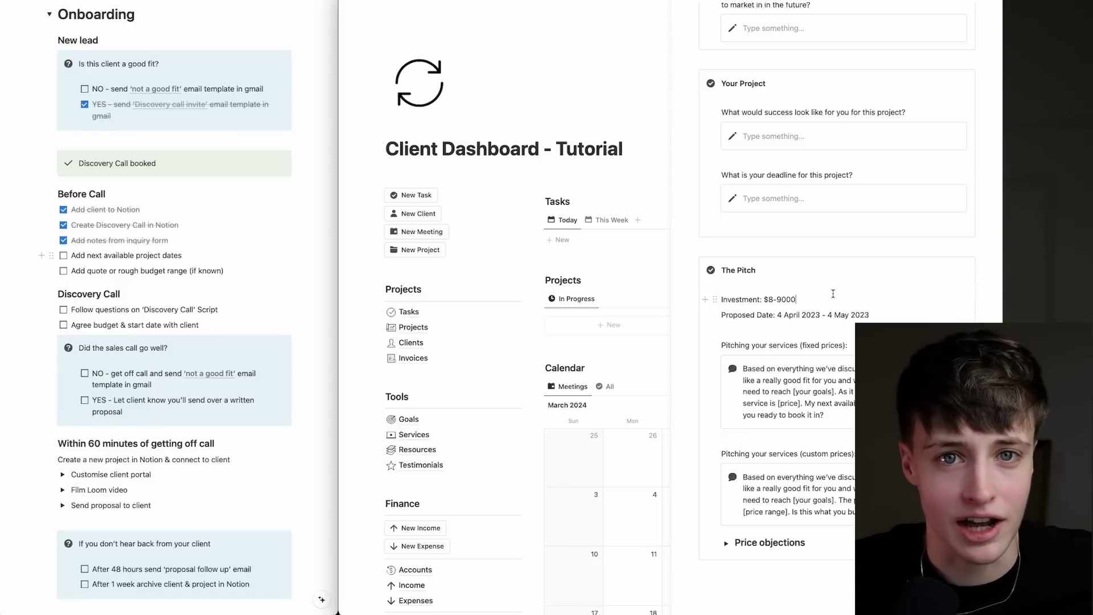
pyautogui.scroll(15, 833, 294)
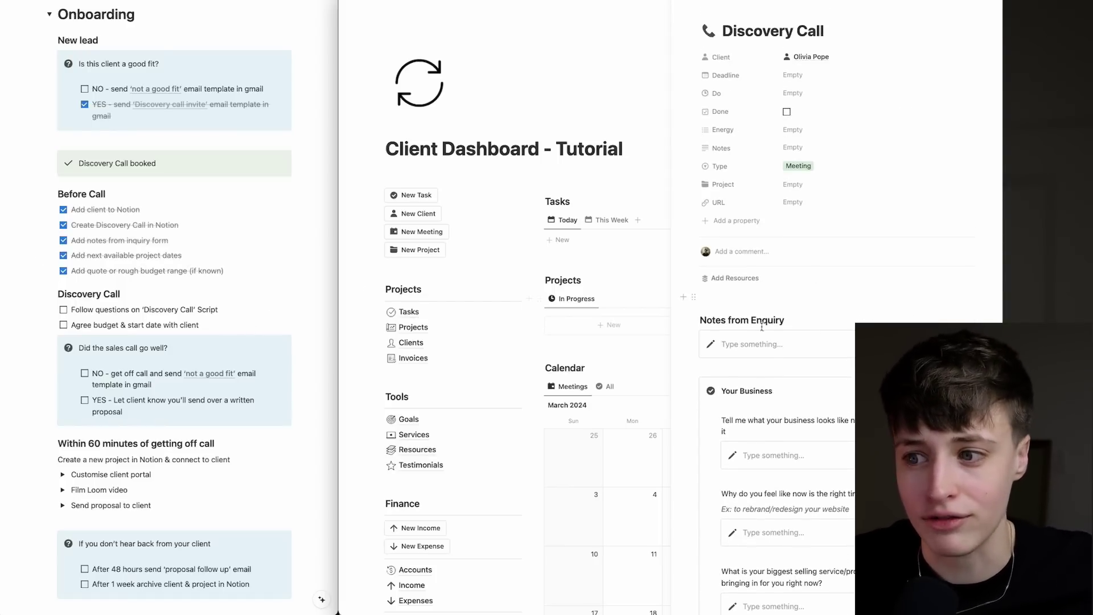
pyautogui.scroll(-15, 762, 326)
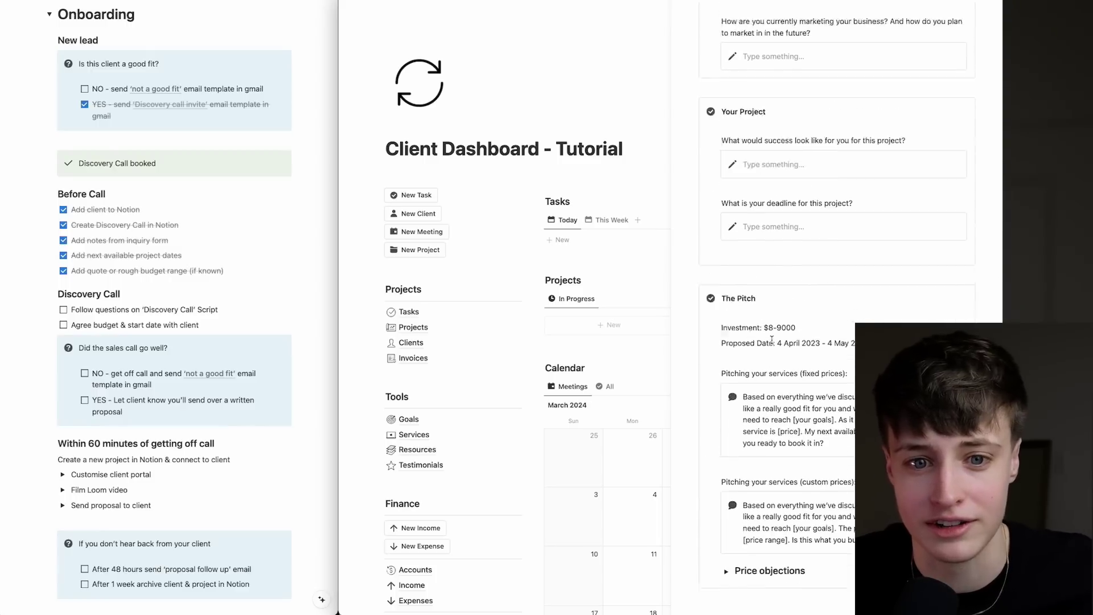
pyautogui.scroll(-1, 771, 339)
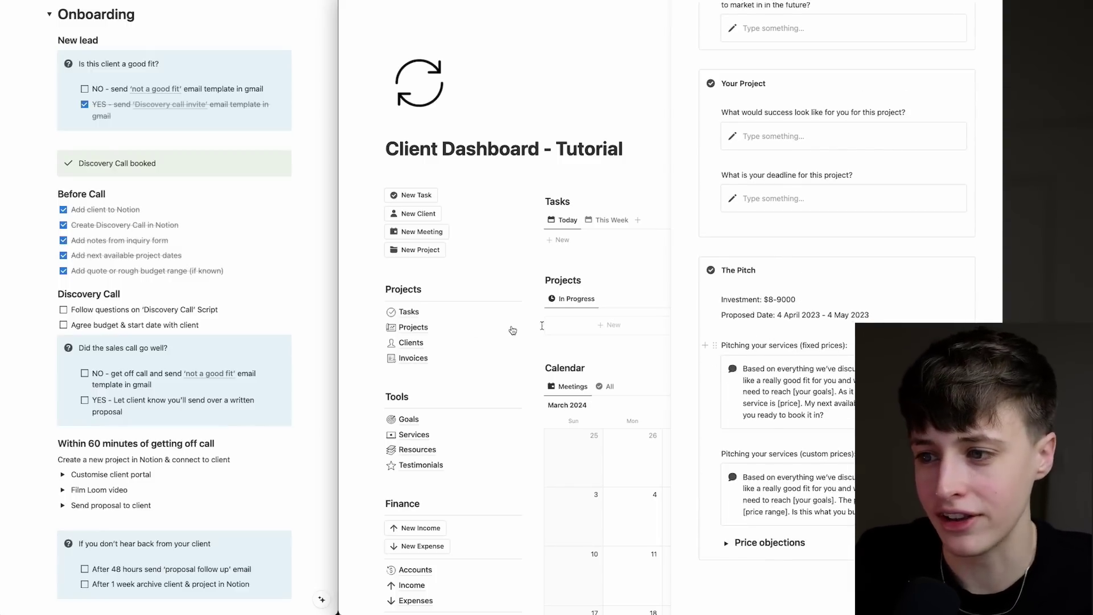
# Tick off the Discovery Call script and 'Agree budget & start date' steps.
pyautogui.click(64, 310)
pyautogui.click(63, 325)
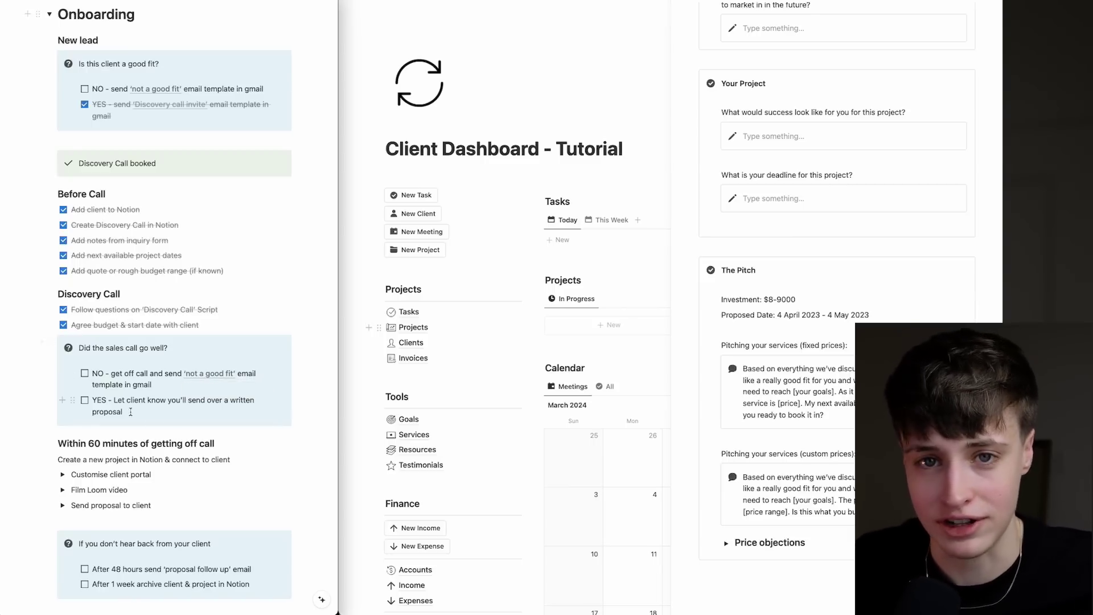
pyautogui.moveTo(115, 401); pyautogui.dragTo(127, 408)
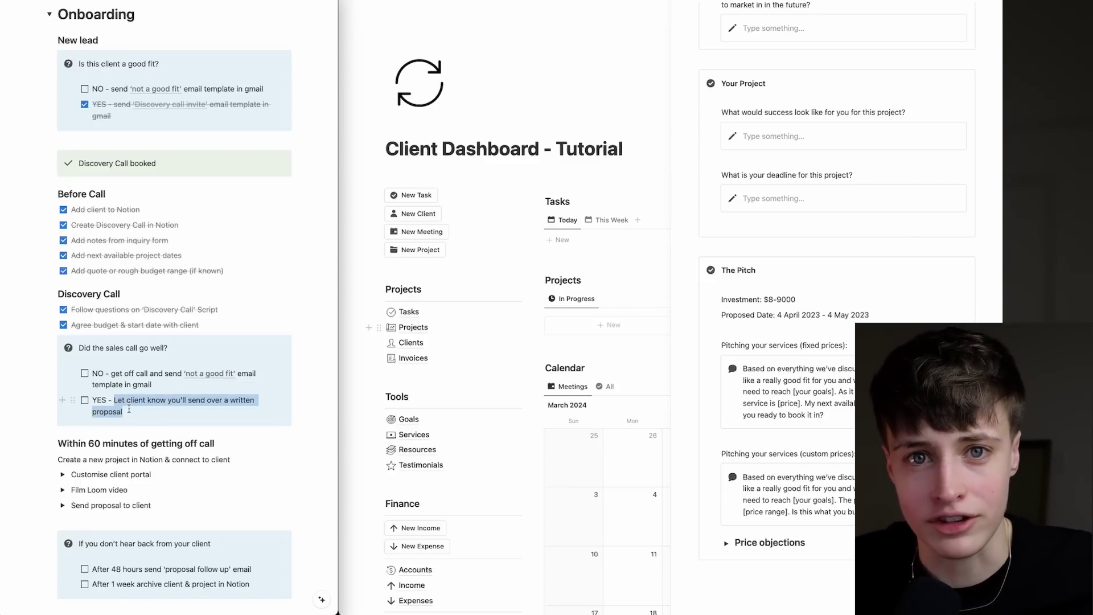
pyautogui.click(119, 411)
# Tick the sales call YES item and add a 'Web Design' project linked to the client.
pyautogui.click(85, 401)
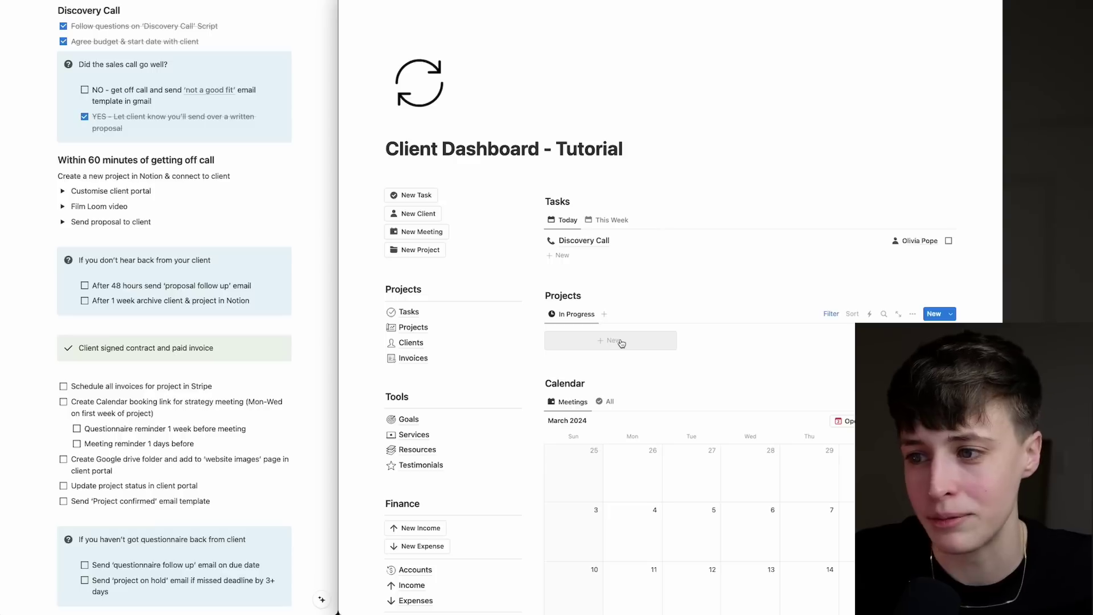
pyautogui.click(622, 341)
pyautogui.tripleClick(790, 31)
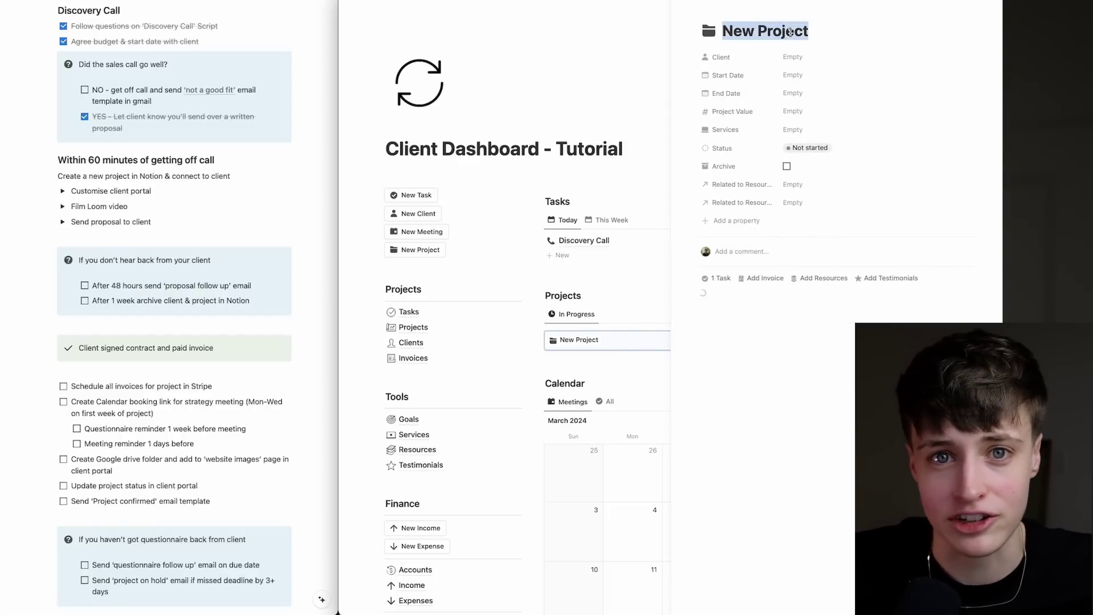
pyautogui.write('Web Design')
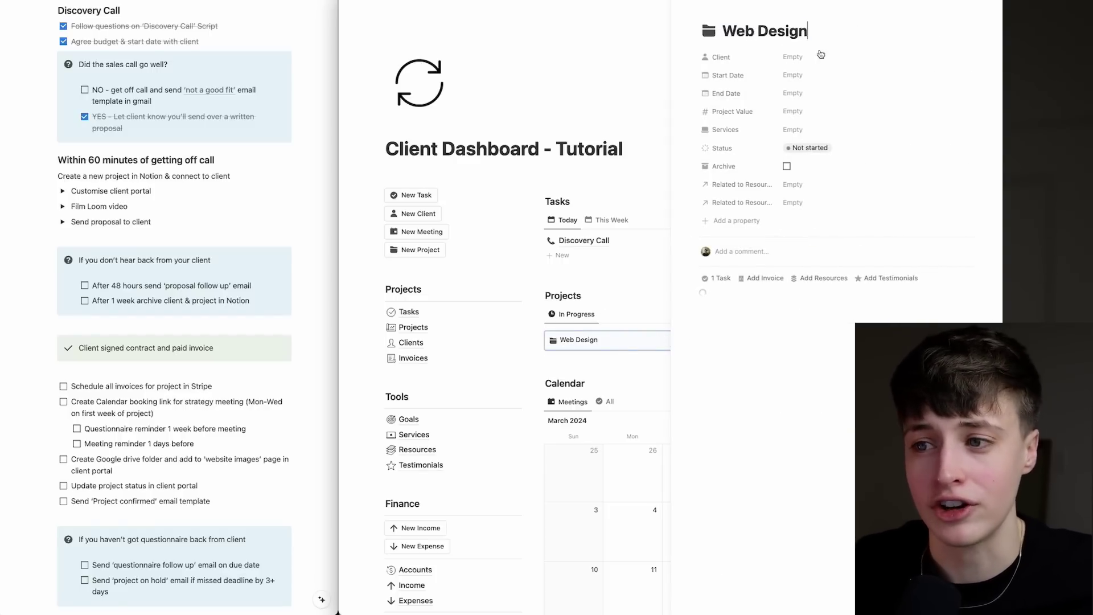
pyautogui.click(820, 56)
pyautogui.click(814, 89)
# Set the project dates from April 4 to May 4, 2024.
pyautogui.click(793, 74)
pyautogui.click(890, 114)
pyautogui.click(859, 144)
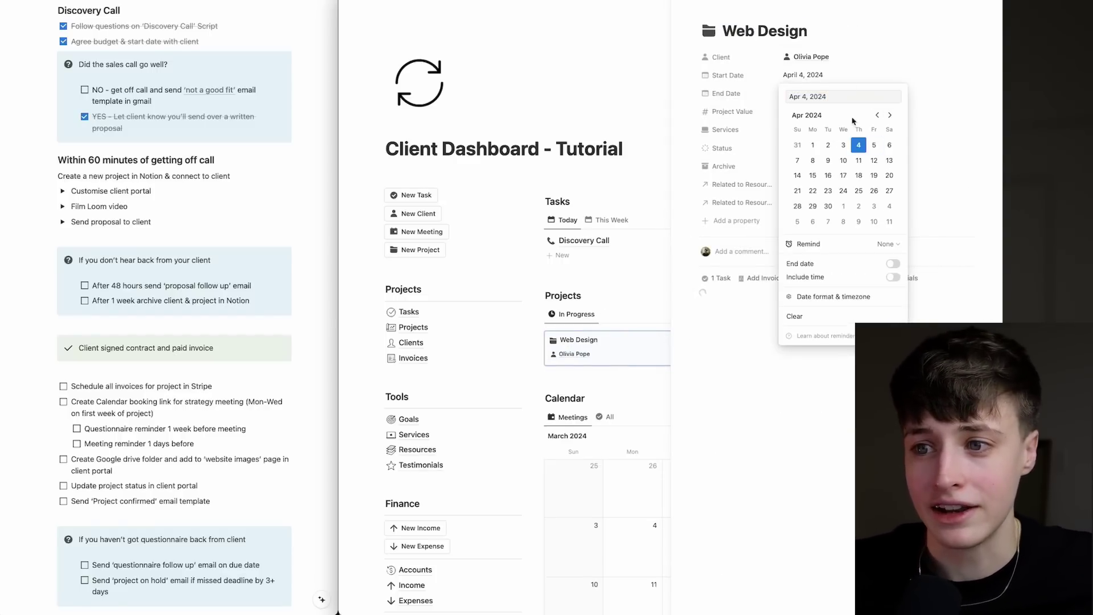
pyautogui.click(792, 93)
pyautogui.click(890, 133)
pyautogui.click(890, 133)
pyautogui.click(889, 163)
# Set project value 9000 and Website Design service, then open the client portal page.
pyautogui.click(797, 111)
pyautogui.write('9000')
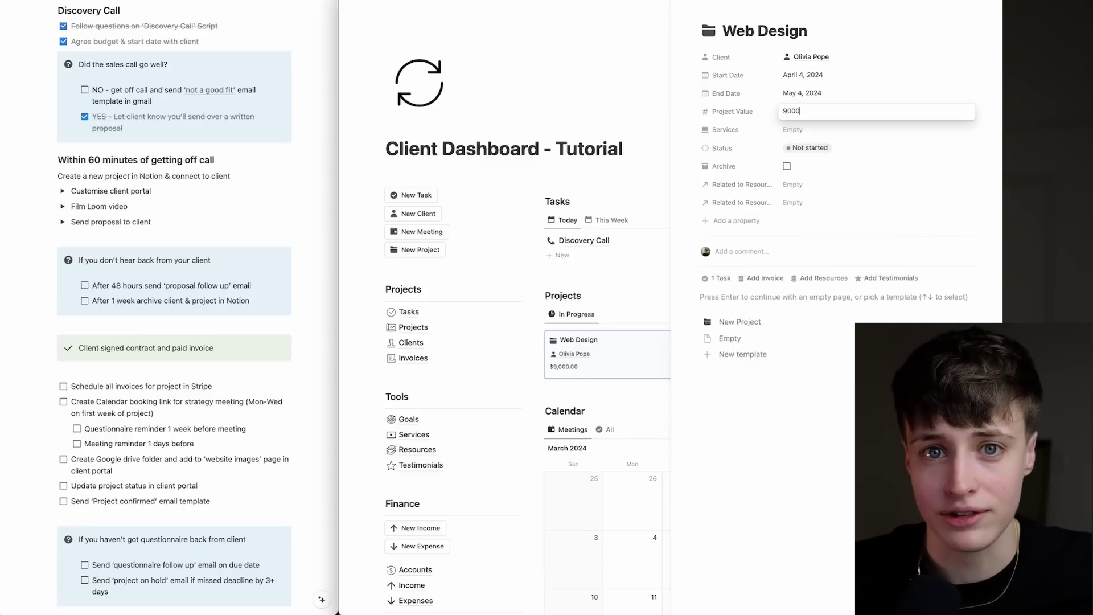
pyautogui.click(803, 130)
pyautogui.click(805, 175)
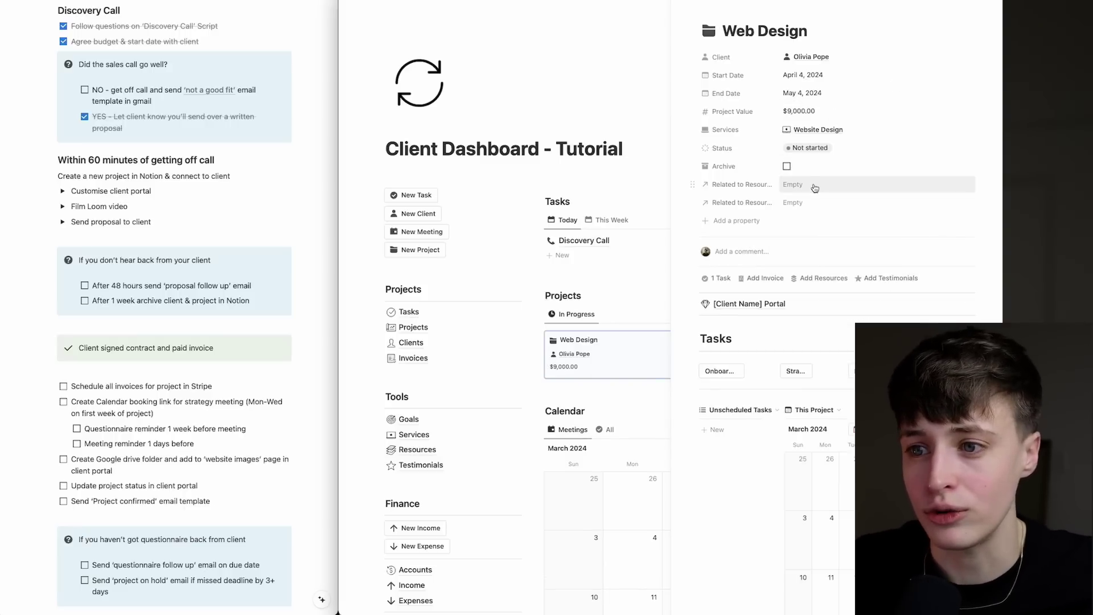
pyautogui.click(63, 191)
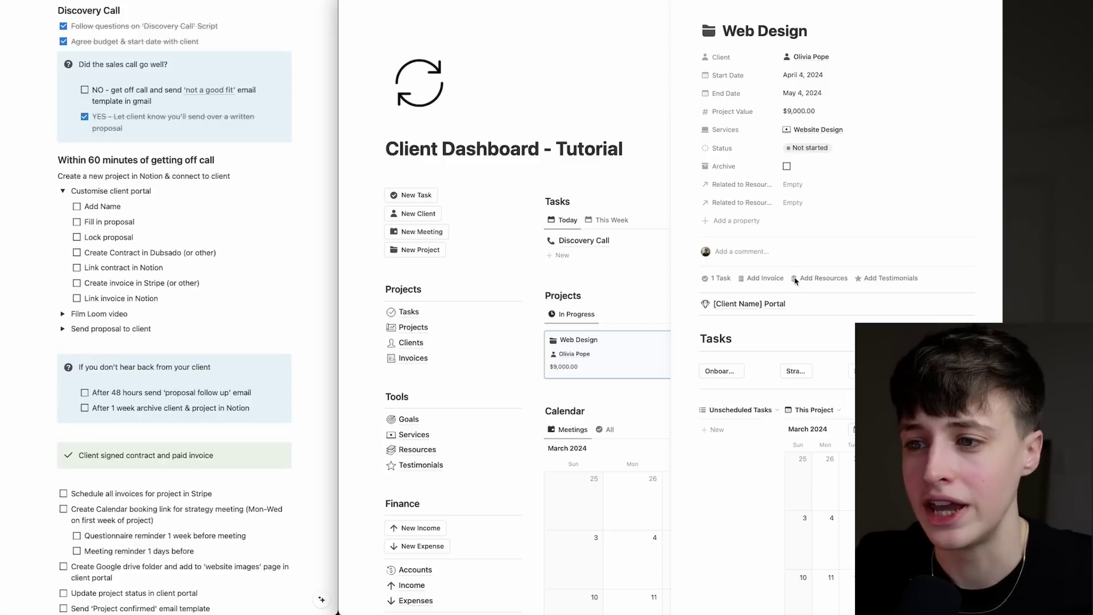
pyautogui.click(780, 310)
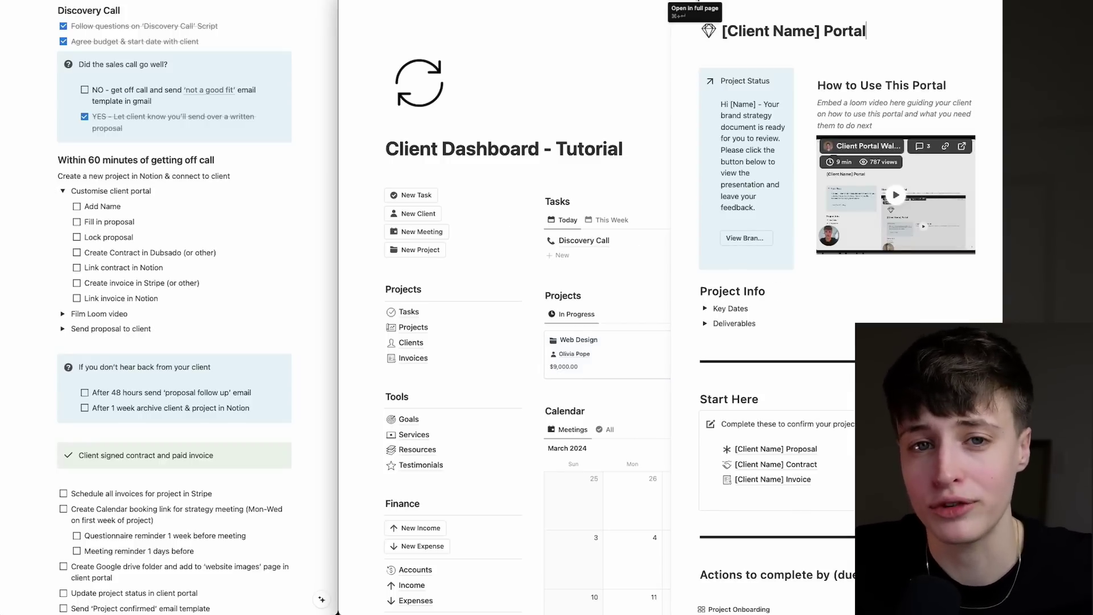
# Replace [Client Name] with the client's name in the portal and proposal titles.
pyautogui.click(701, 2)
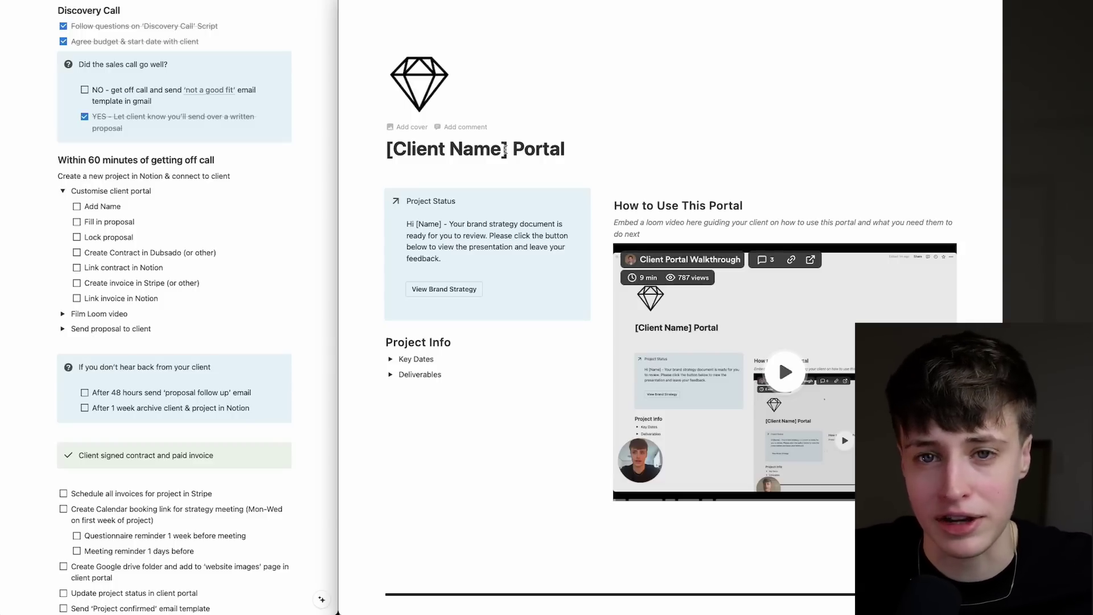
pyautogui.moveTo(508, 149); pyautogui.dragTo(387, 149)
pyautogui.write('Olivia')
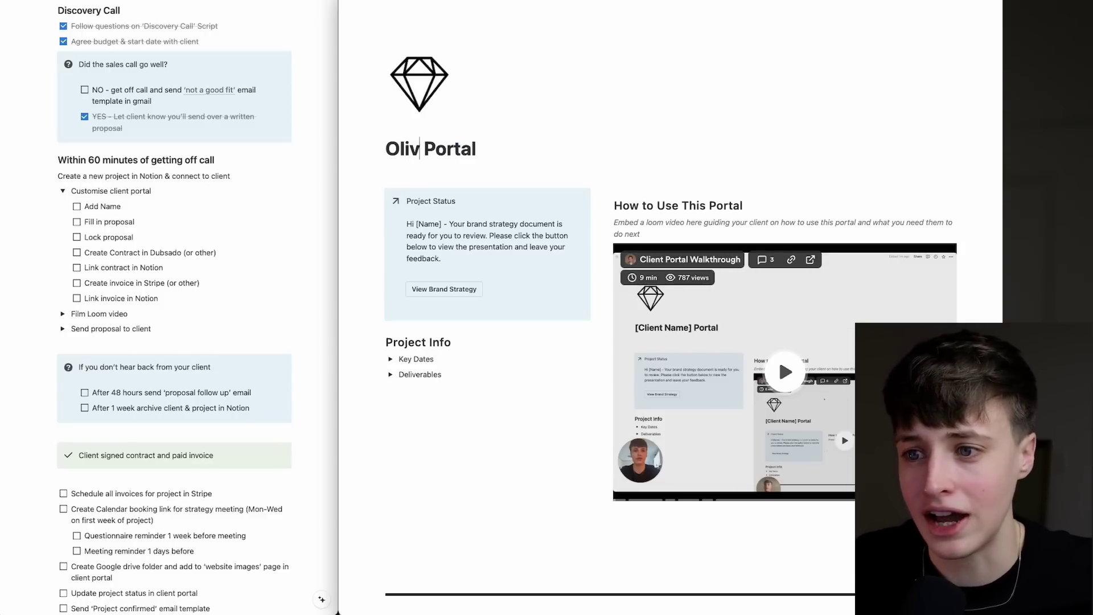
pyautogui.write(' Client')
pyautogui.scroll(-10, 672, 285)
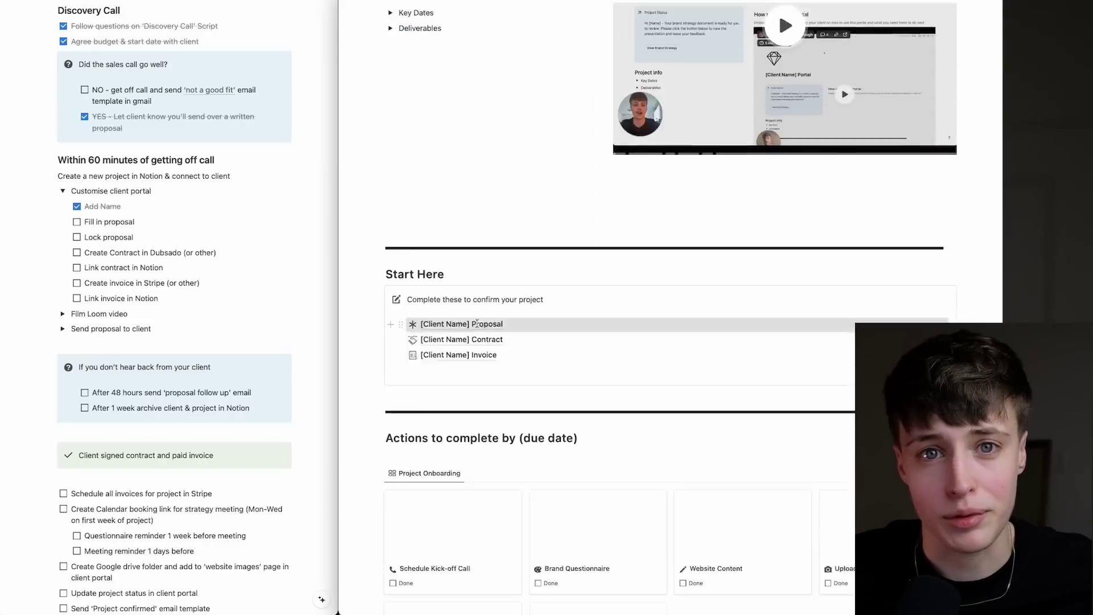
pyautogui.write('Olivia Pope - Proposal')
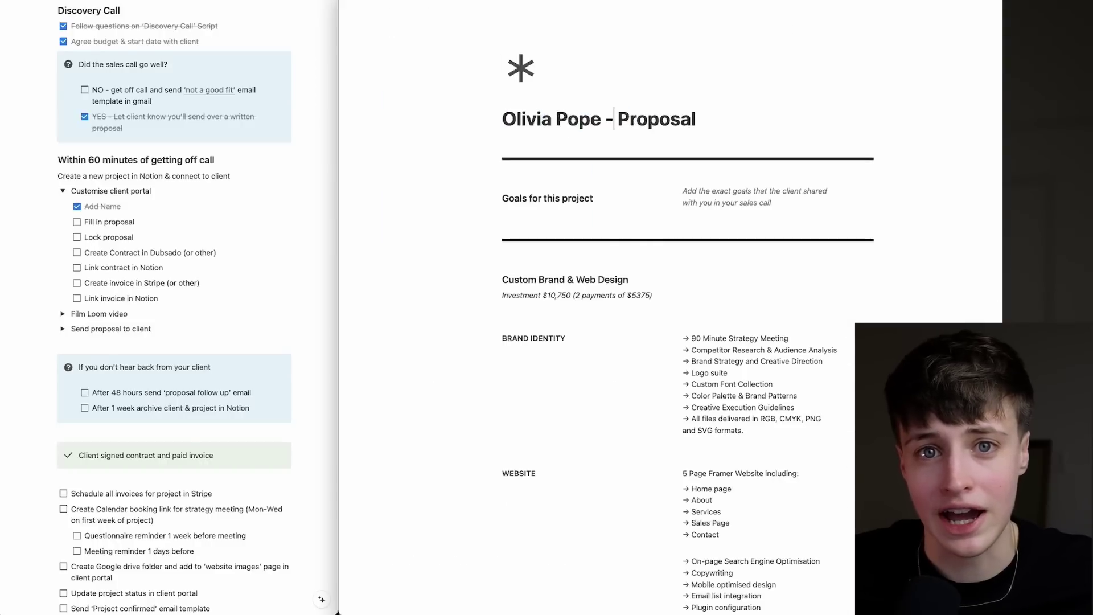
pyautogui.scroll(-5, 708, 174)
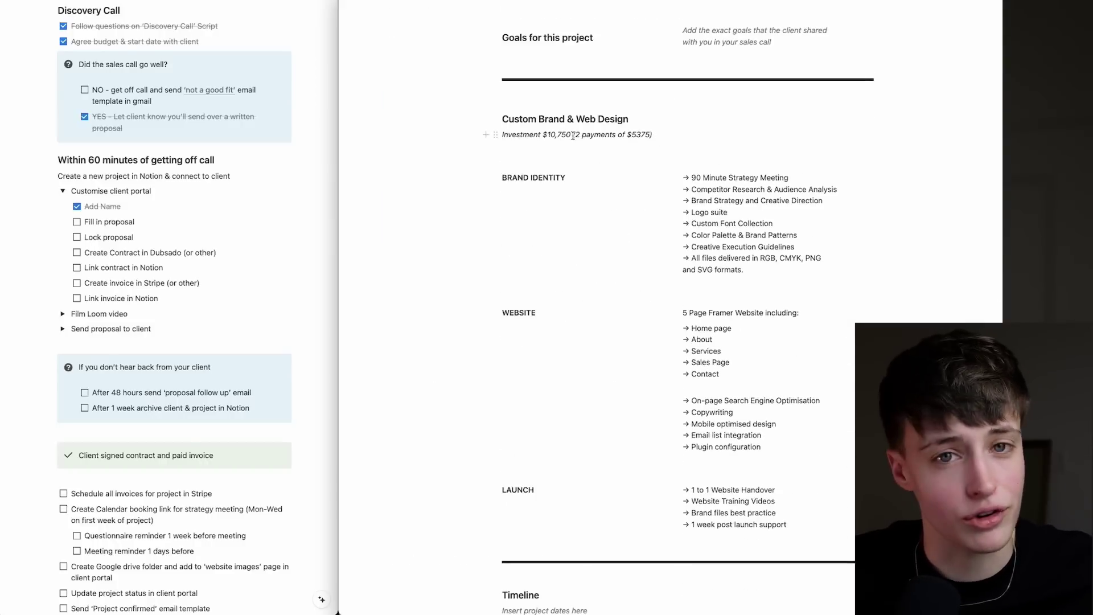
pyautogui.scroll(-10, 709, 174)
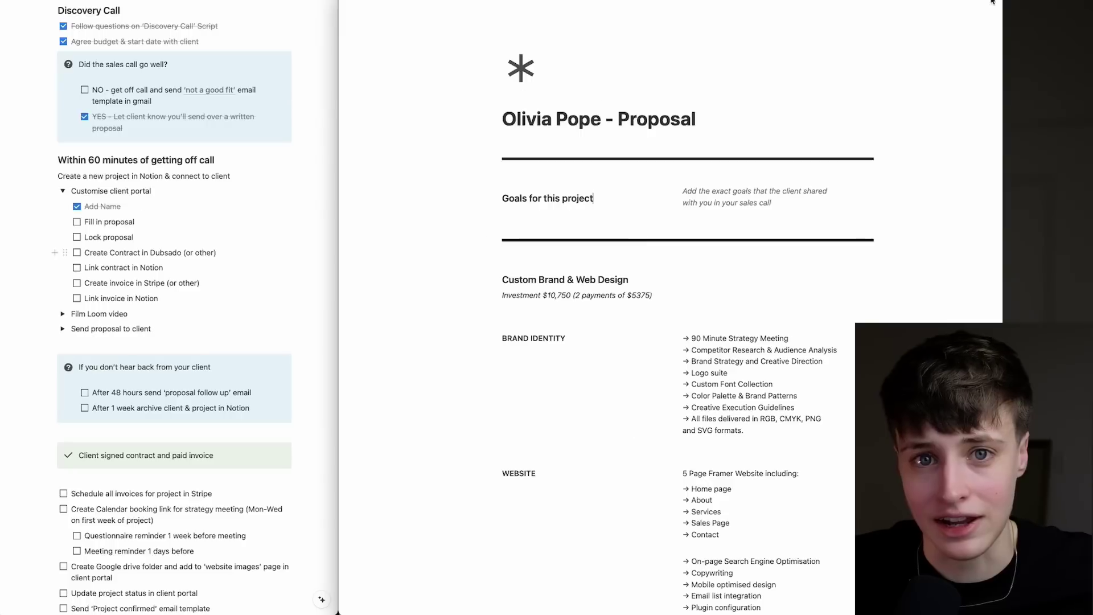
# Lock the proposal page against edits.
pyautogui.click(992, 3)
pyautogui.click(982, 76)
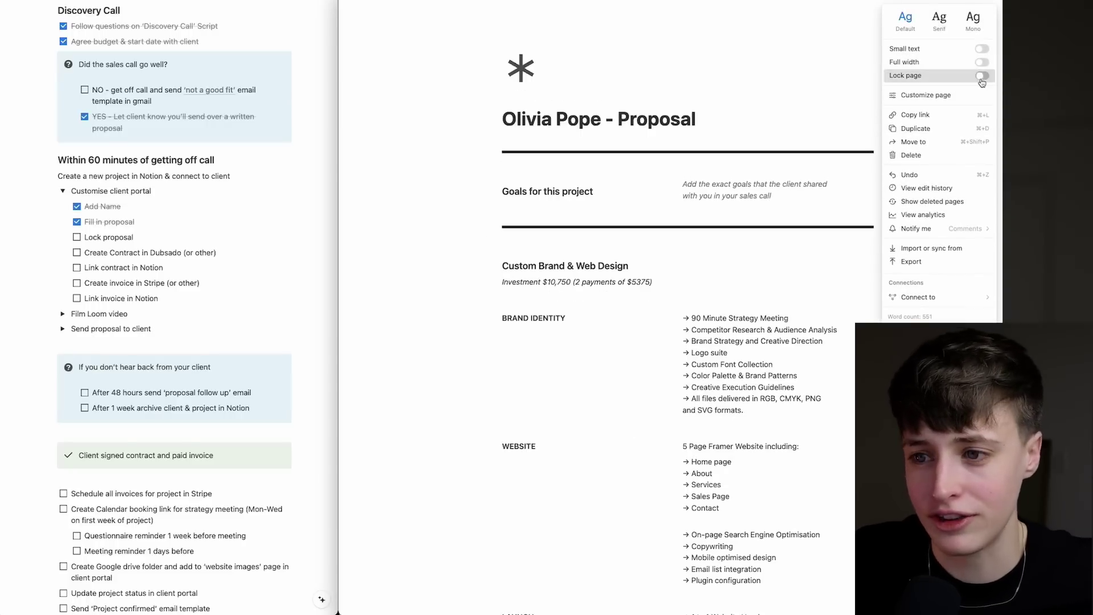
pyautogui.press('Escape')
pyautogui.scroll(-10, 784, 283)
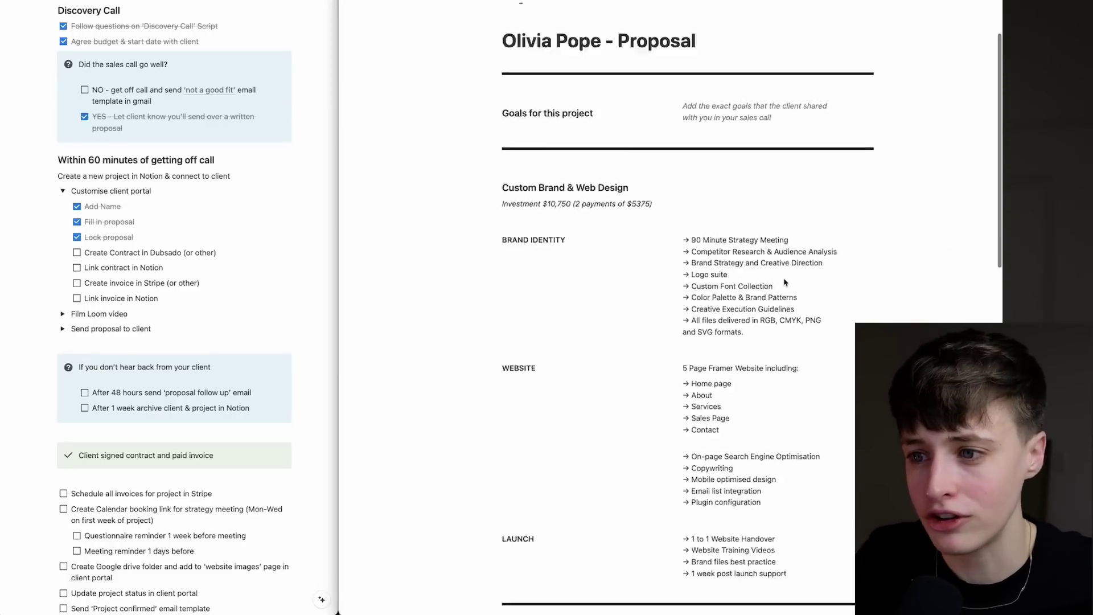
pyautogui.scroll(-4, 785, 282)
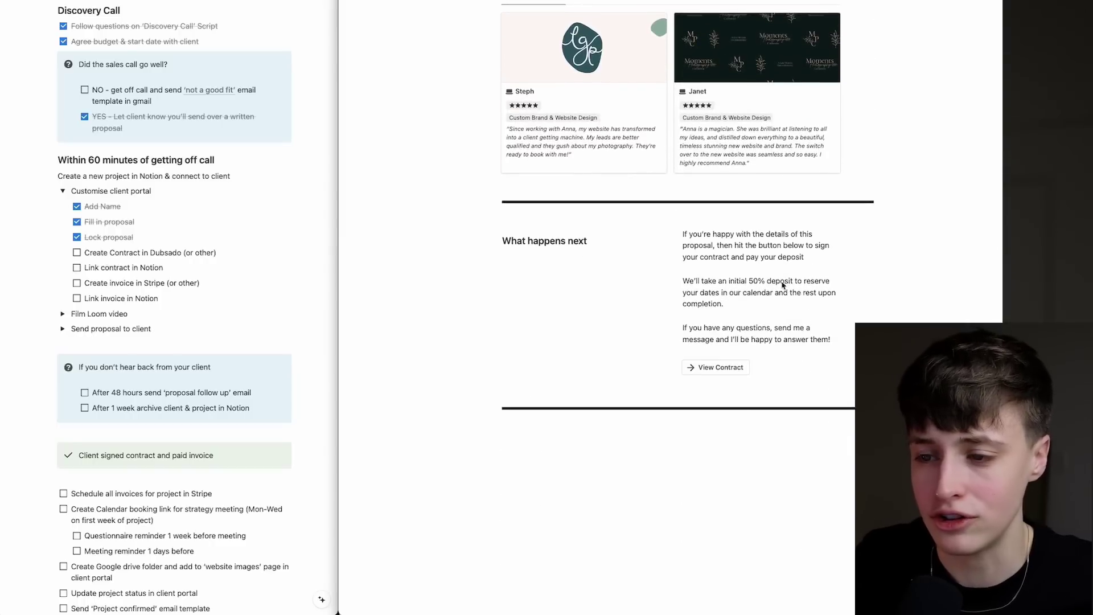
# Review the Example Contract and paste the Dubsado contract link onto the contract page.
pyautogui.click(720, 367)
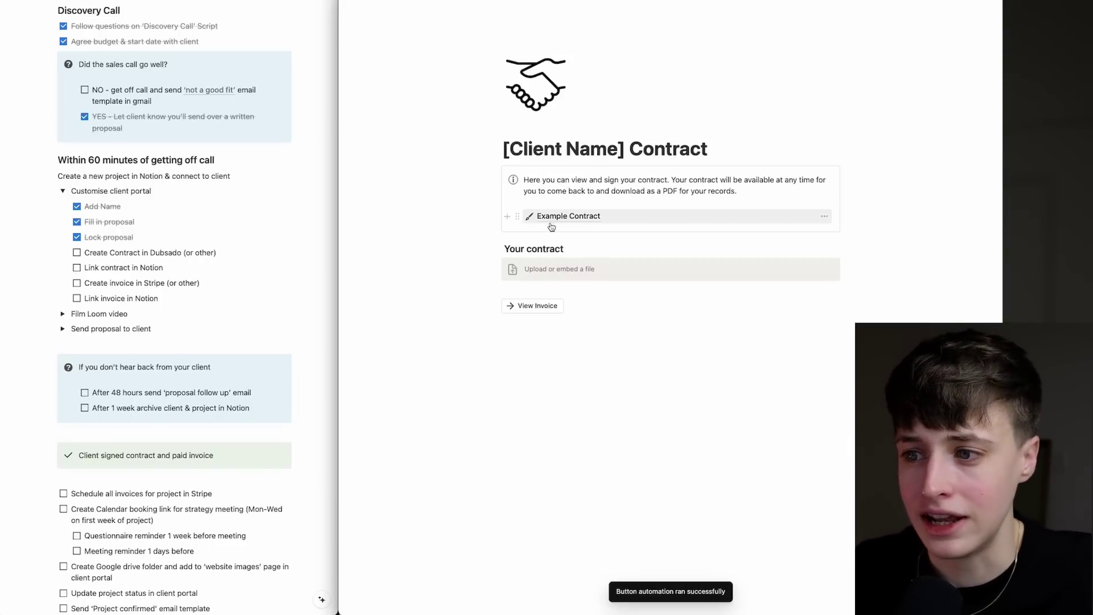
pyautogui.click(553, 217)
pyautogui.scroll(-2, 614, 203)
pyautogui.scroll(-20, 615, 203)
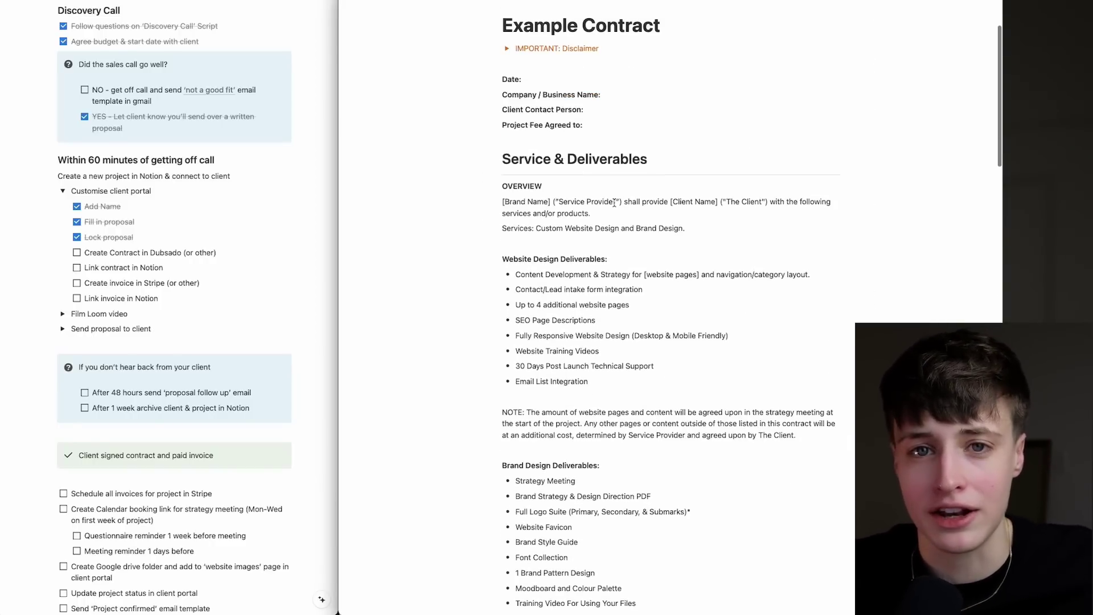
pyautogui.scroll(-15, 615, 203)
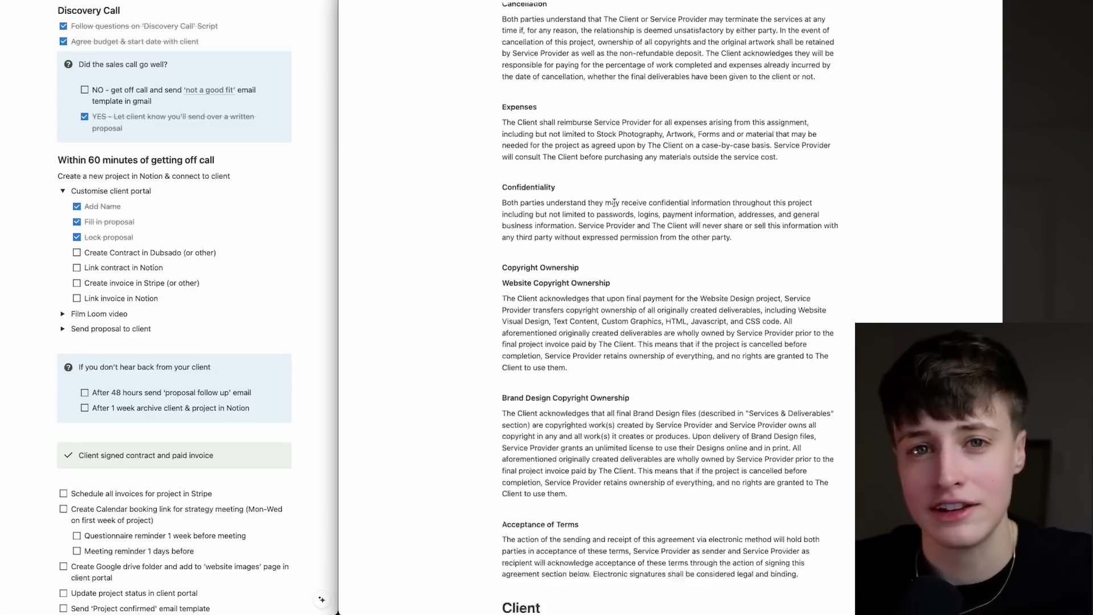
pyautogui.scroll(20, 604, 480)
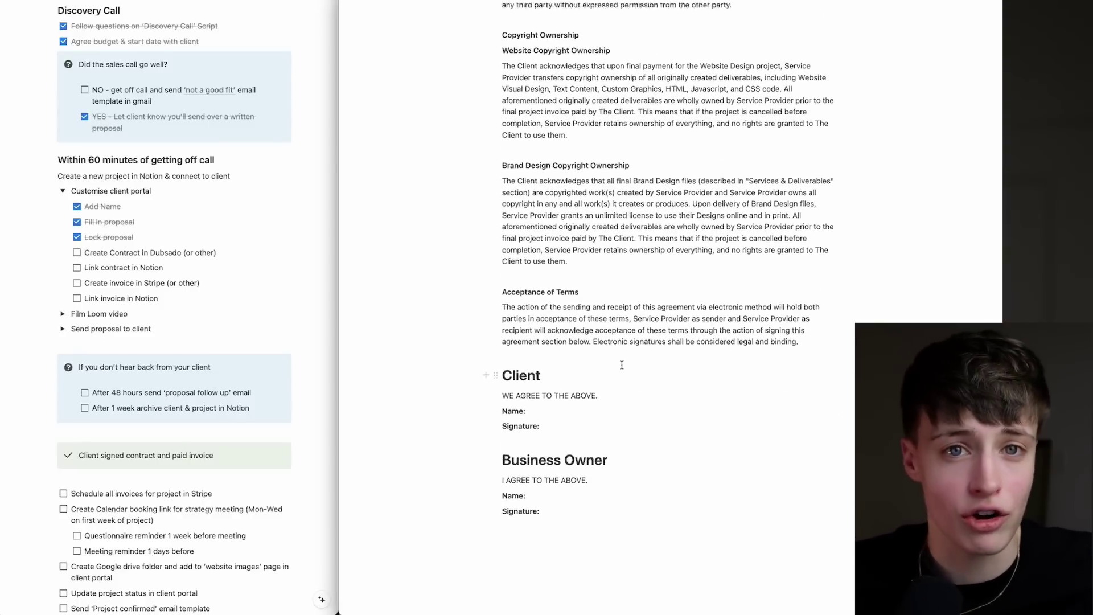
pyautogui.scroll(10, 622, 366)
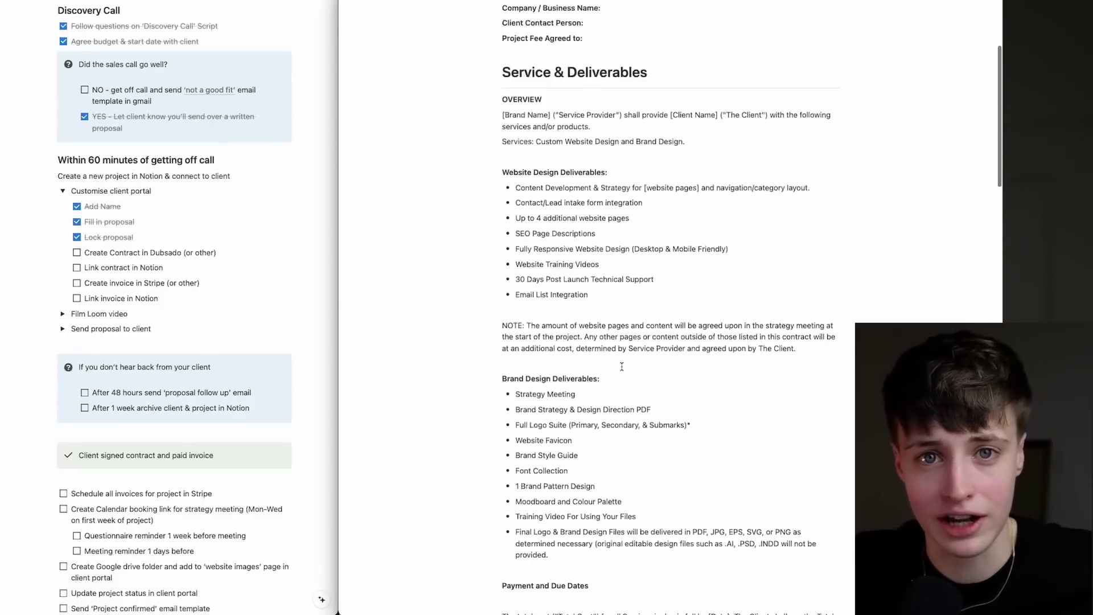
pyautogui.press('super+bracketleft')
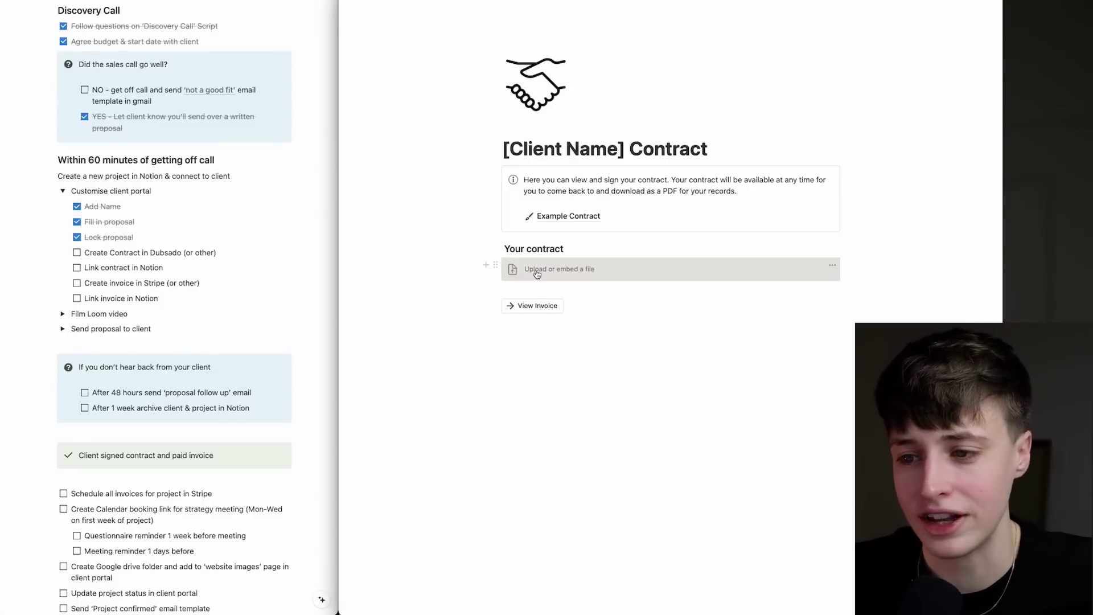
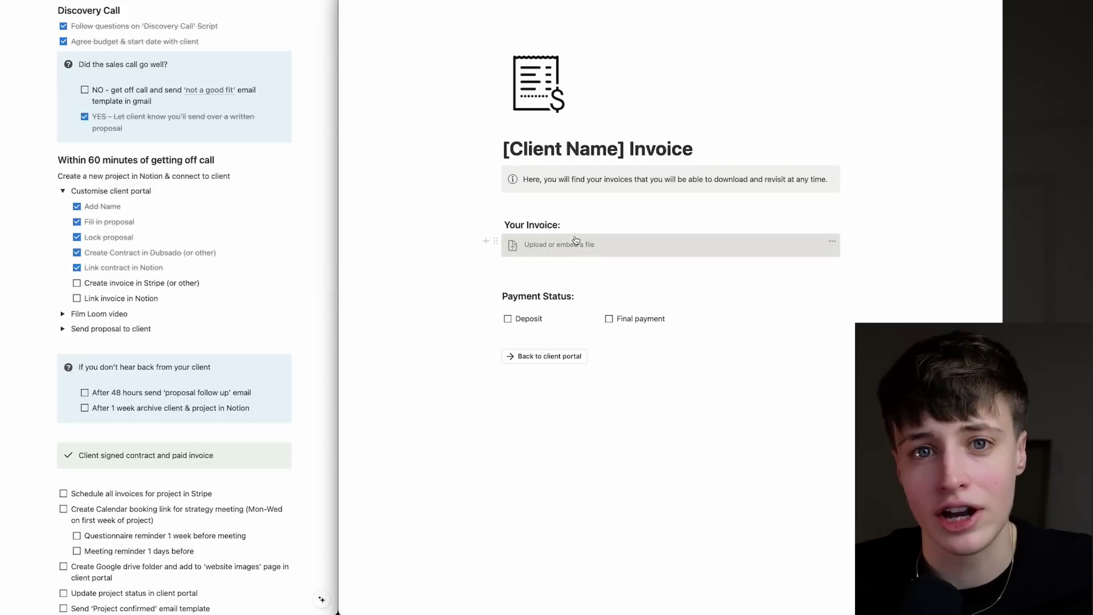
# Tick off 'Create invoice in Stripe (or other)' and 'Link invoice in Notion'.
pyautogui.click(77, 284)
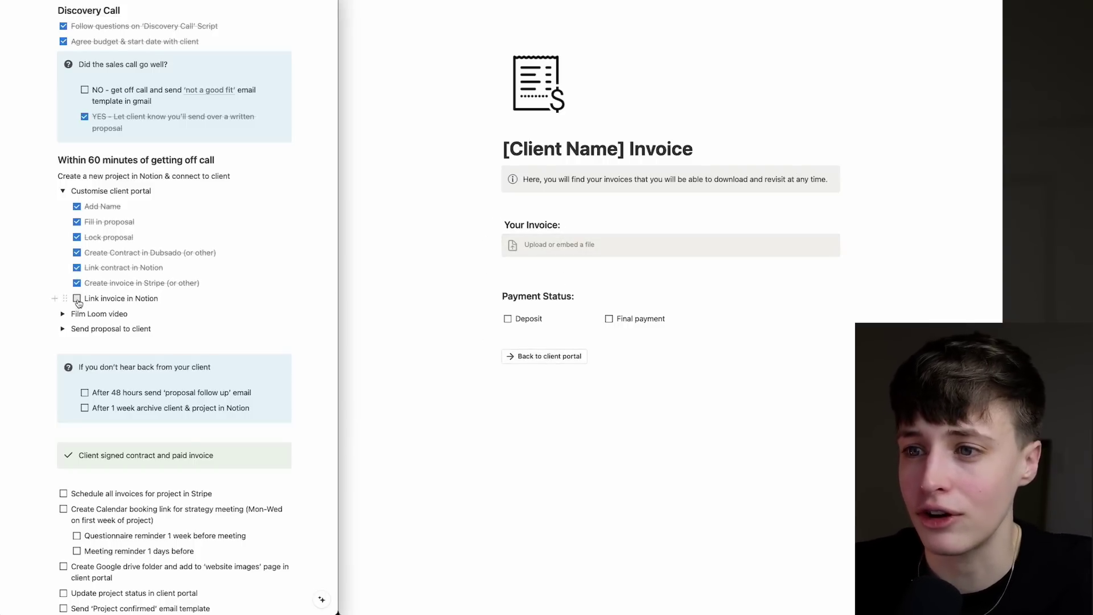
pyautogui.click(77, 299)
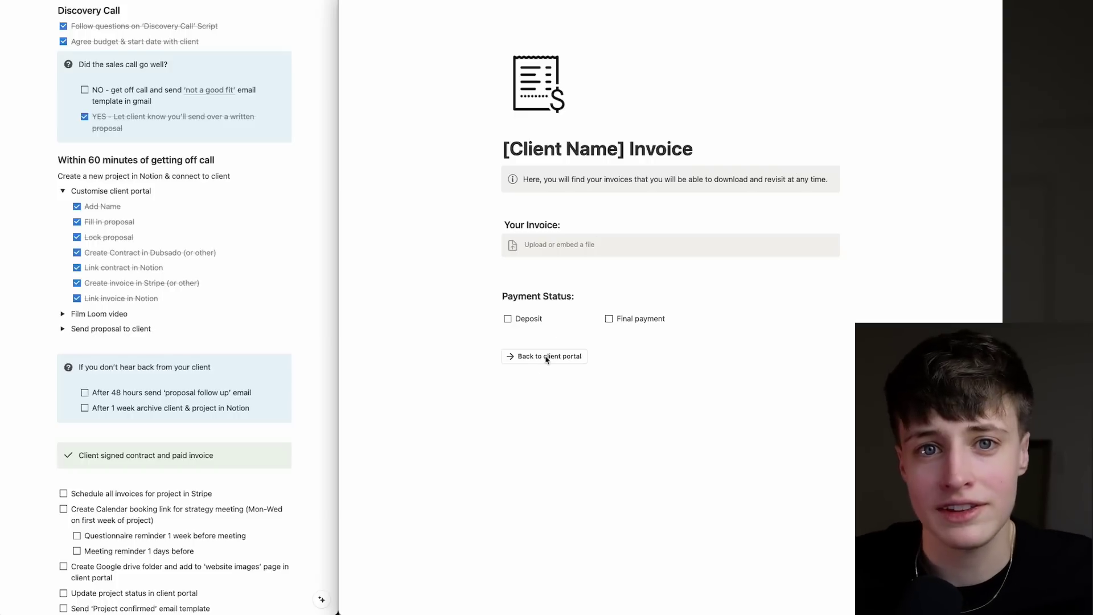
# Return to the client portal and expand the Film Loom video steps.
pyautogui.click(541, 356)
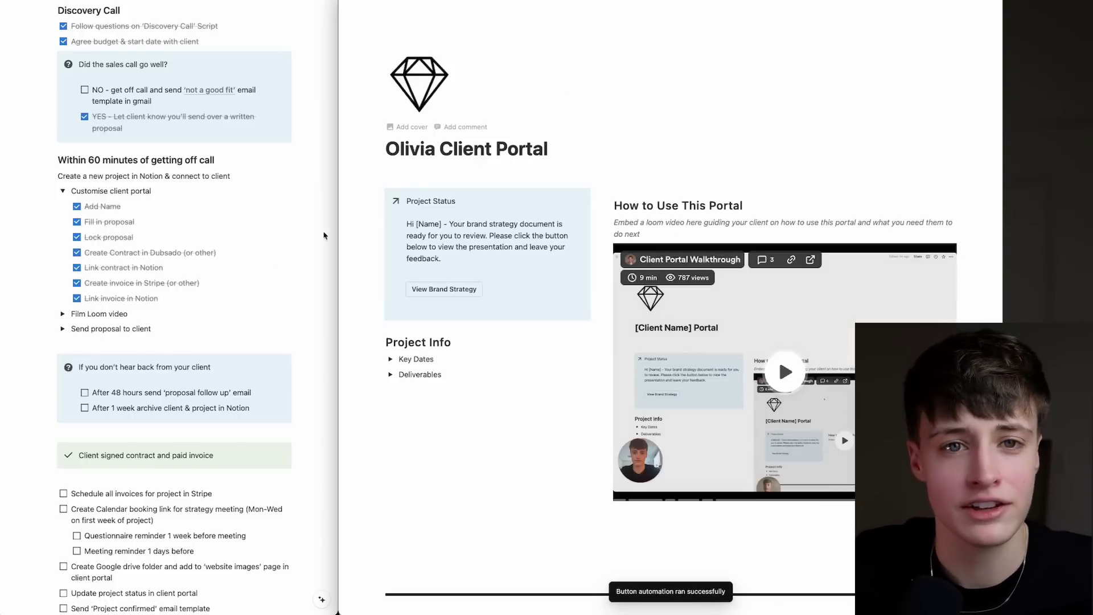
pyautogui.click(62, 314)
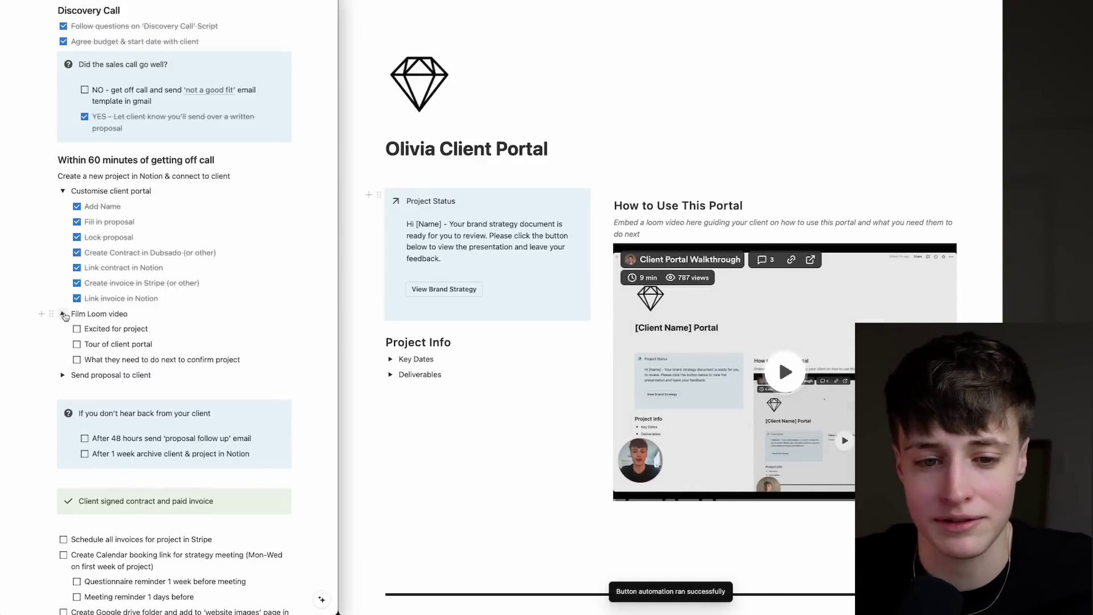
pyautogui.scroll(-1, 167, 320)
pyautogui.scroll(-3, 777, 264)
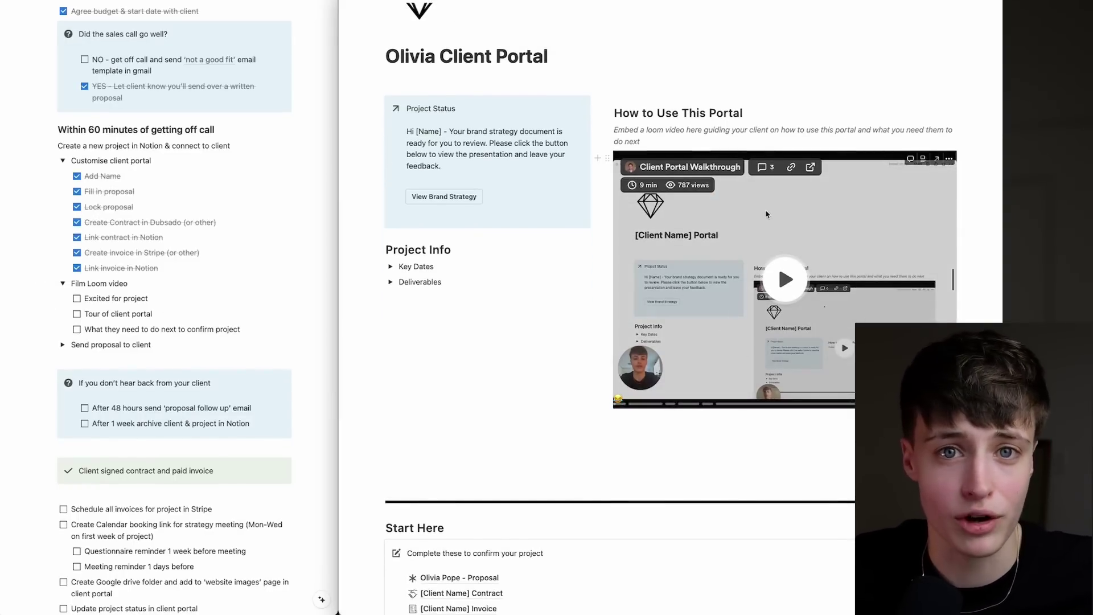
pyautogui.scroll(-1, 641, 244)
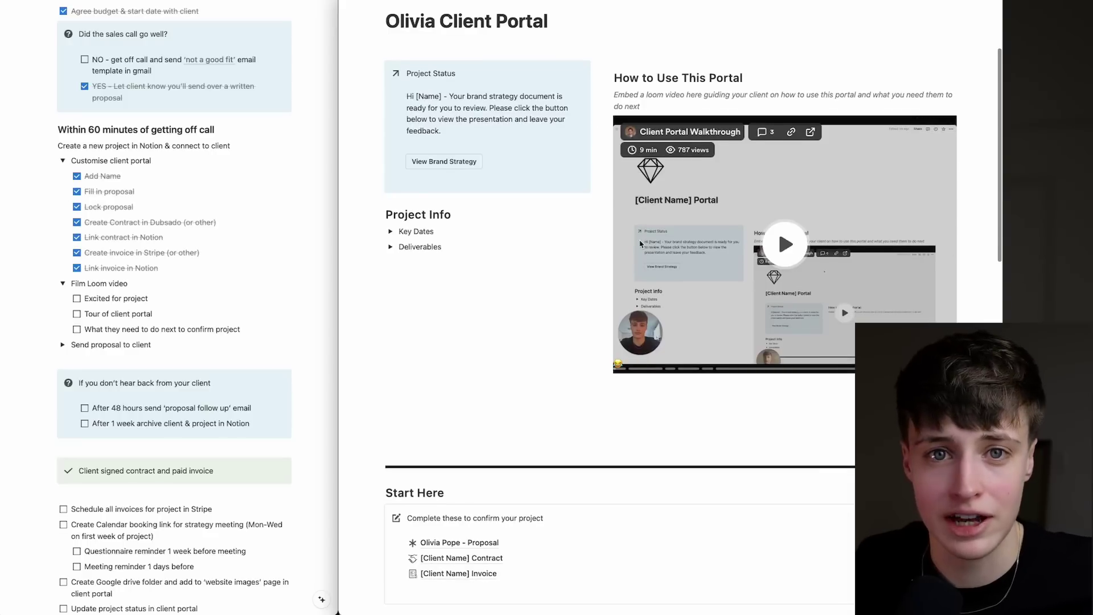
pyautogui.scroll(2, 640, 244)
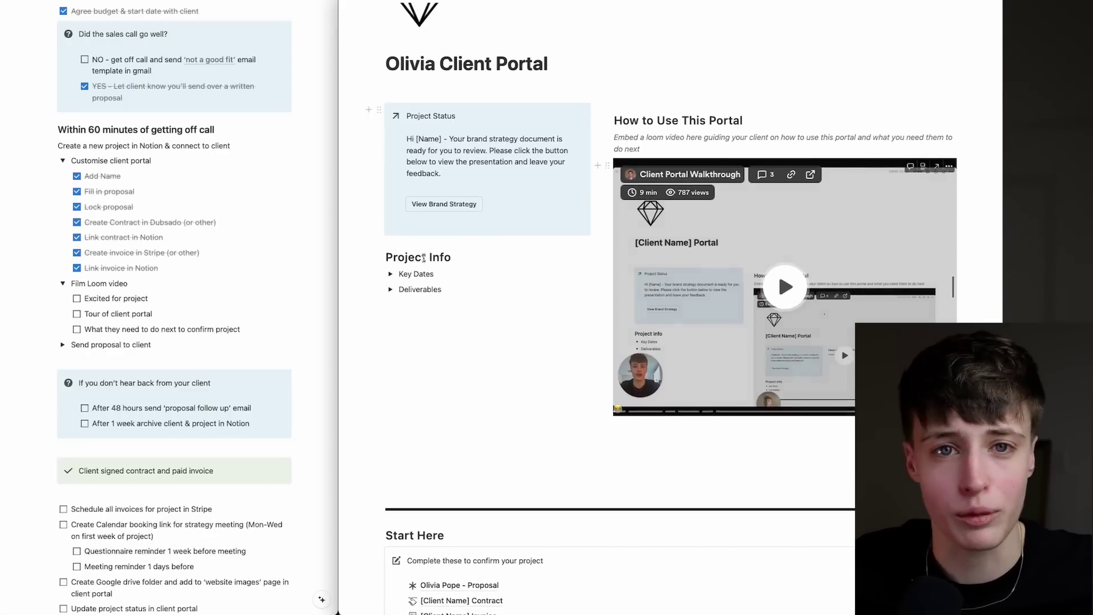
# Tick the three Loom video items and expand the Send proposal to client steps.
pyautogui.click(77, 298)
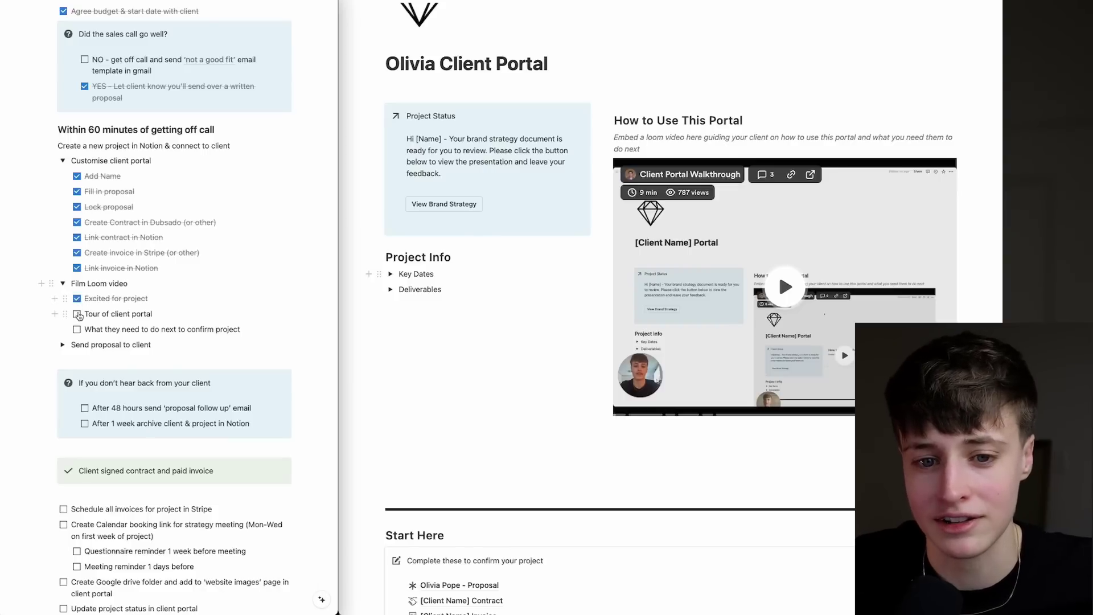
pyautogui.click(77, 314)
pyautogui.click(77, 330)
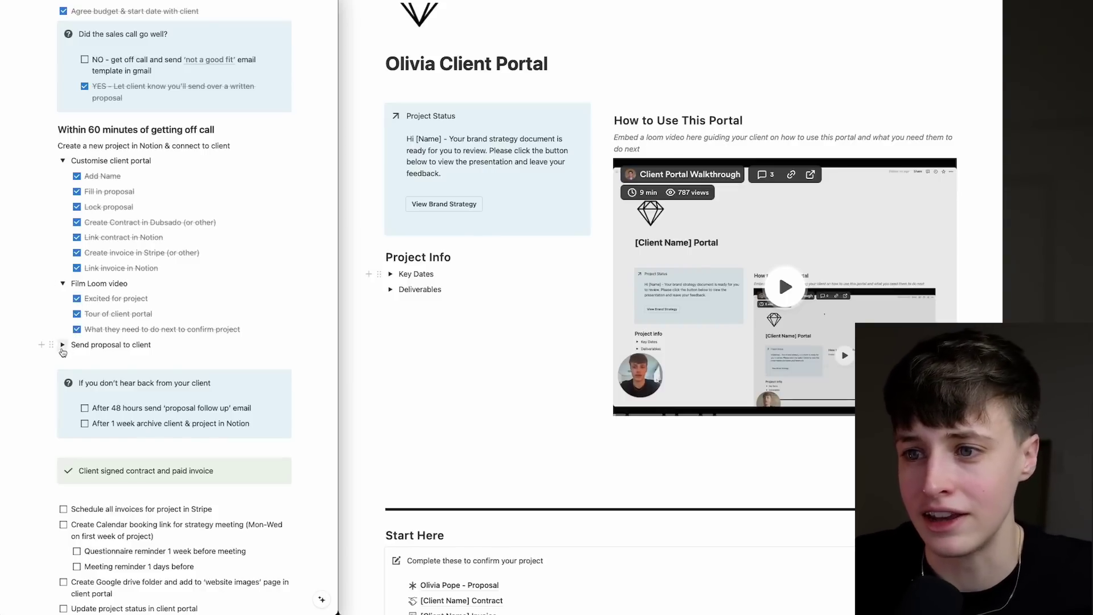
pyautogui.click(62, 345)
pyautogui.scroll(-2, 158, 344)
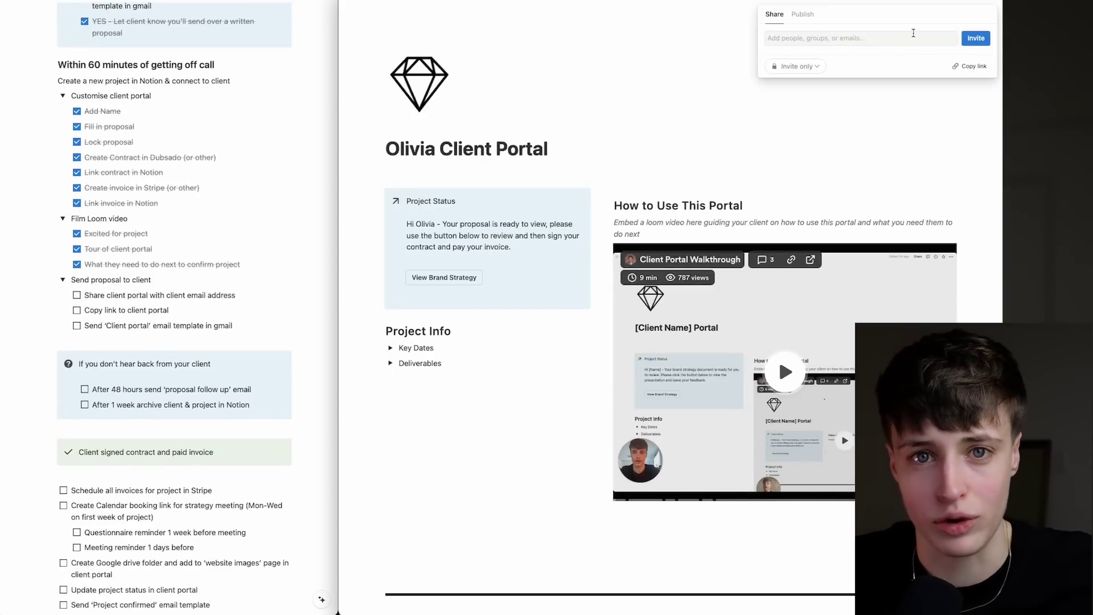
# Insert the Client Portal template into a Gmail draft and link CLICK HERE to the copied portal URL.
pyautogui.click(971, 69)
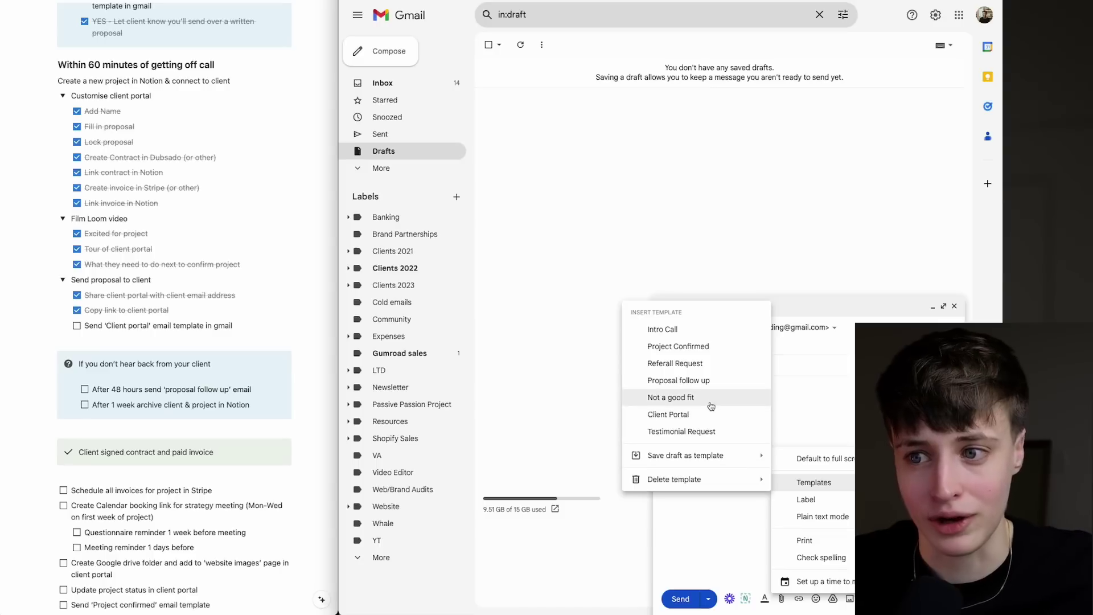
pyautogui.click(690, 414)
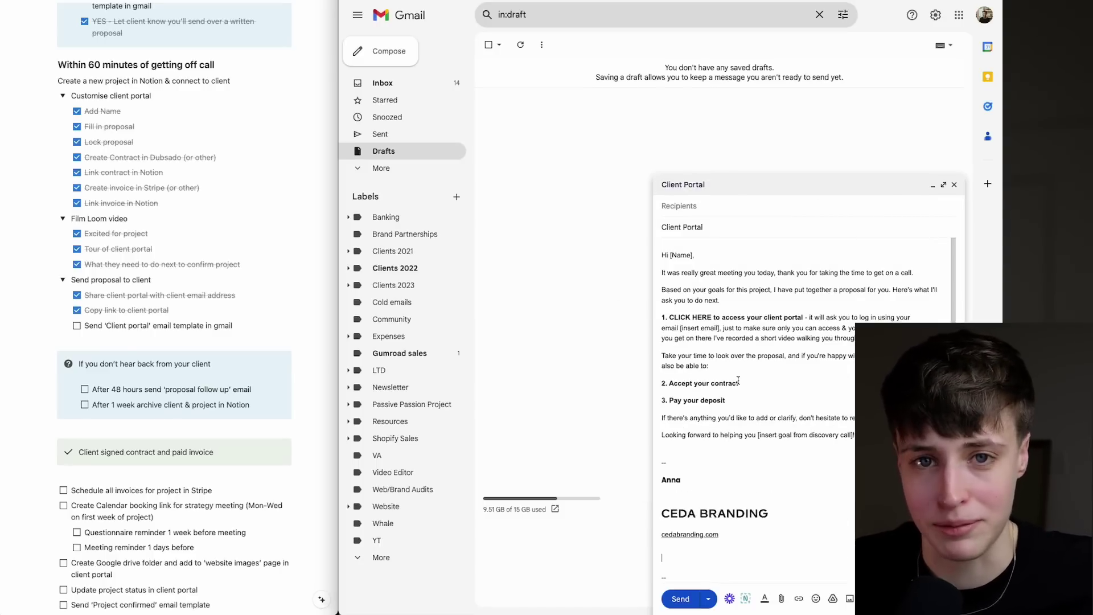
pyautogui.moveTo(710, 317); pyautogui.dragTo(669, 317)
pyautogui.click(799, 598)
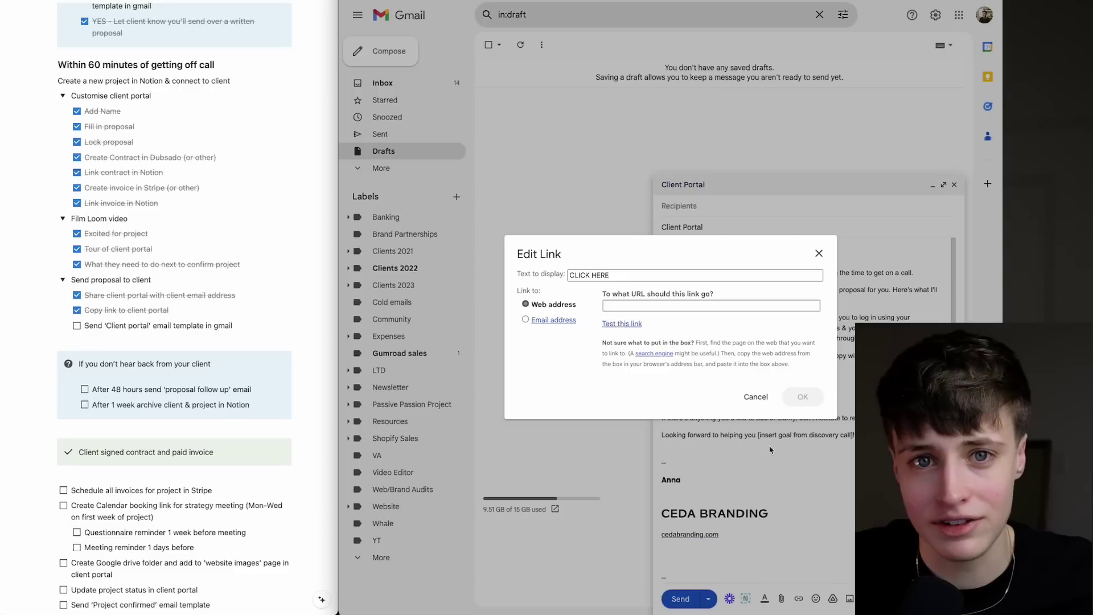
pyautogui.hotkey('ctrl', 'v')
pyautogui.click(800, 396)
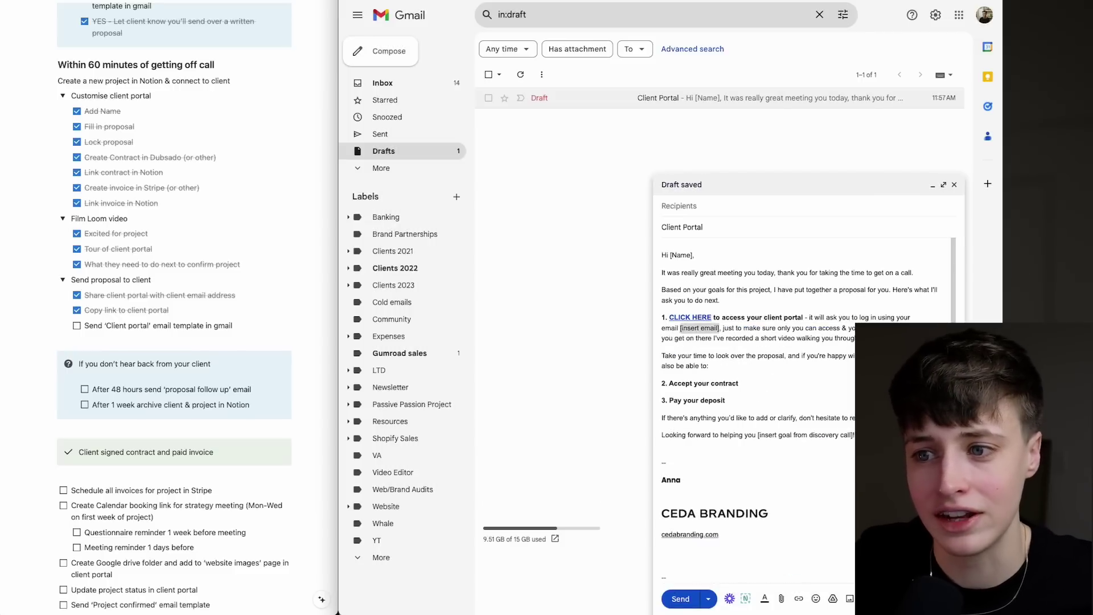
# Fill in the client's email address and the goal placeholder, then tick the Send 'Client portal' email to-do.
pyautogui.write('@pope.com')
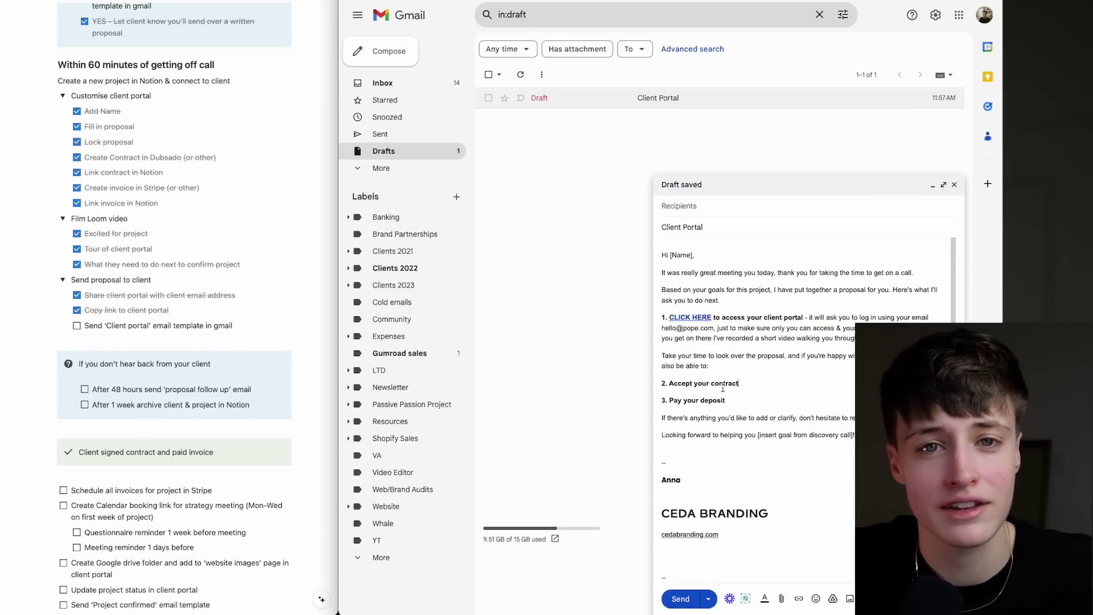
pyautogui.moveTo(852, 436); pyautogui.dragTo(757, 436)
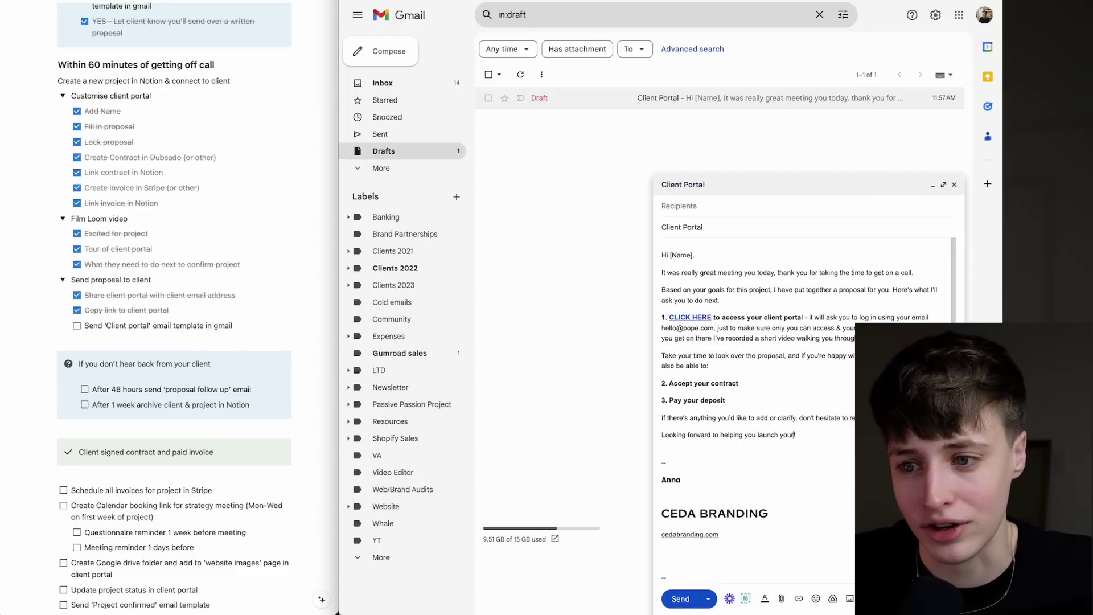
pyautogui.hotkey('ctrl', 'Tab')
pyautogui.click(76, 326)
pyautogui.scroll(-3, 97, 321)
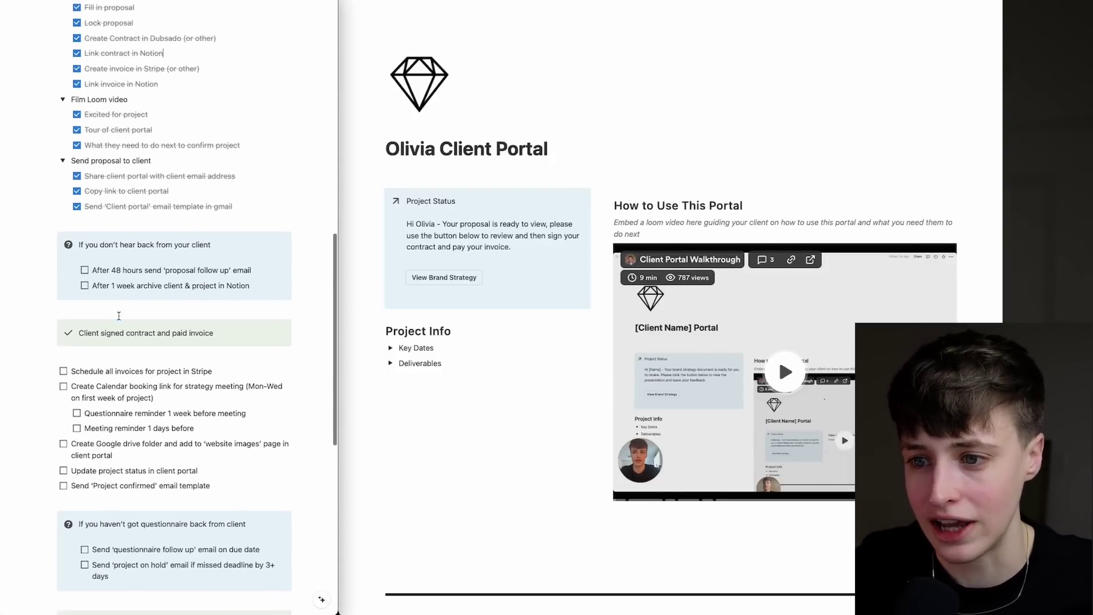
pyautogui.scroll(-2, 119, 317)
pyautogui.moveTo(165, 262); pyautogui.dragTo(217, 263)
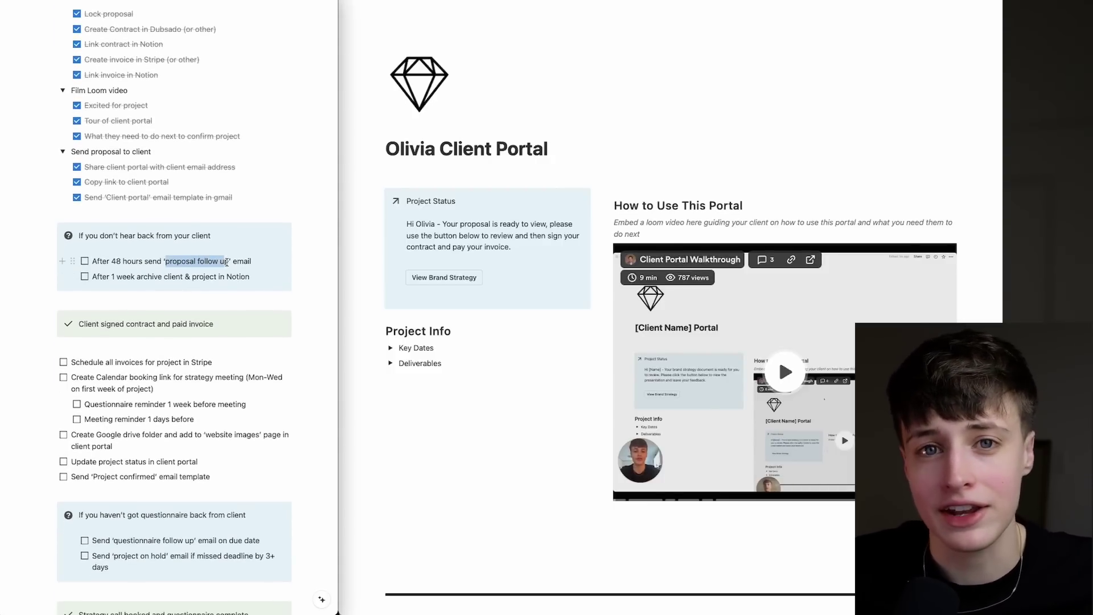
pyautogui.click(162, 296)
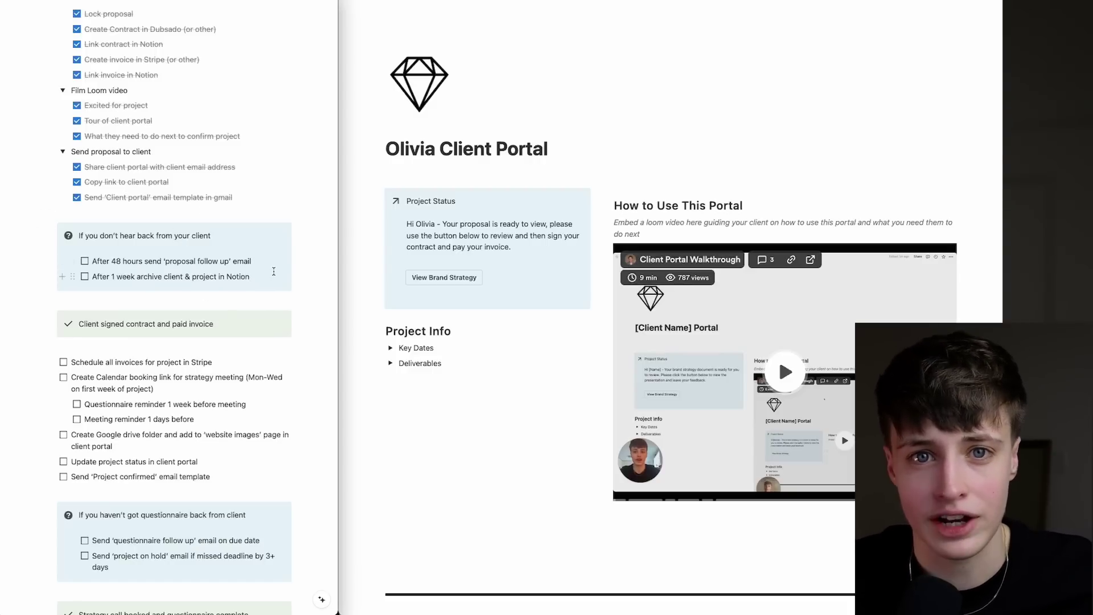
pyautogui.scroll(-1, 297, 270)
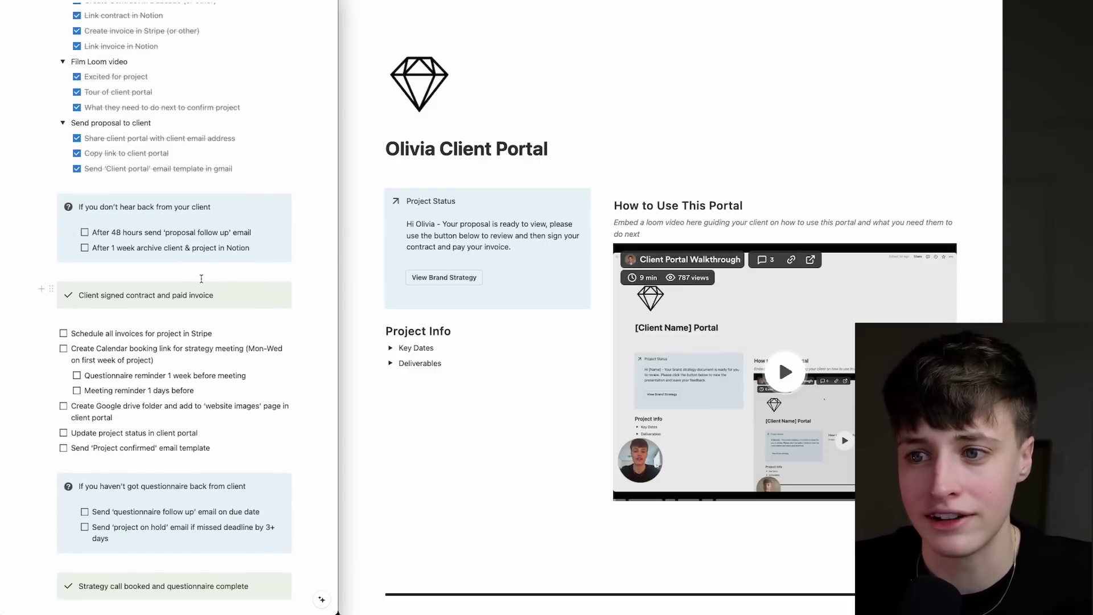
pyautogui.scroll(-3, 200, 278)
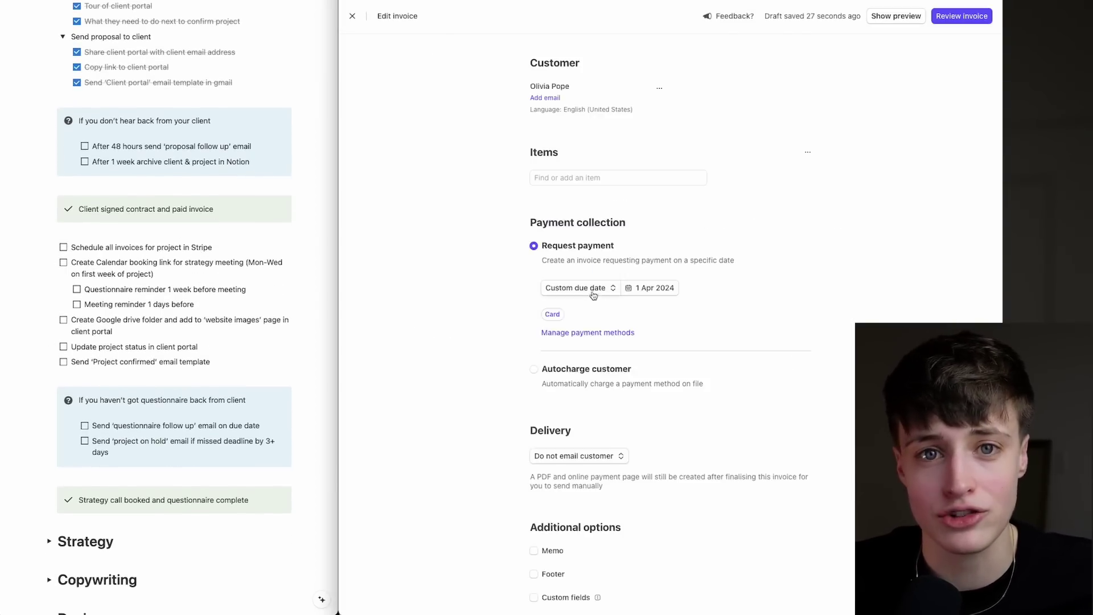
# Choose a Custom due date of 4 April 2024 for the Stripe invoice.
pyautogui.click(592, 289)
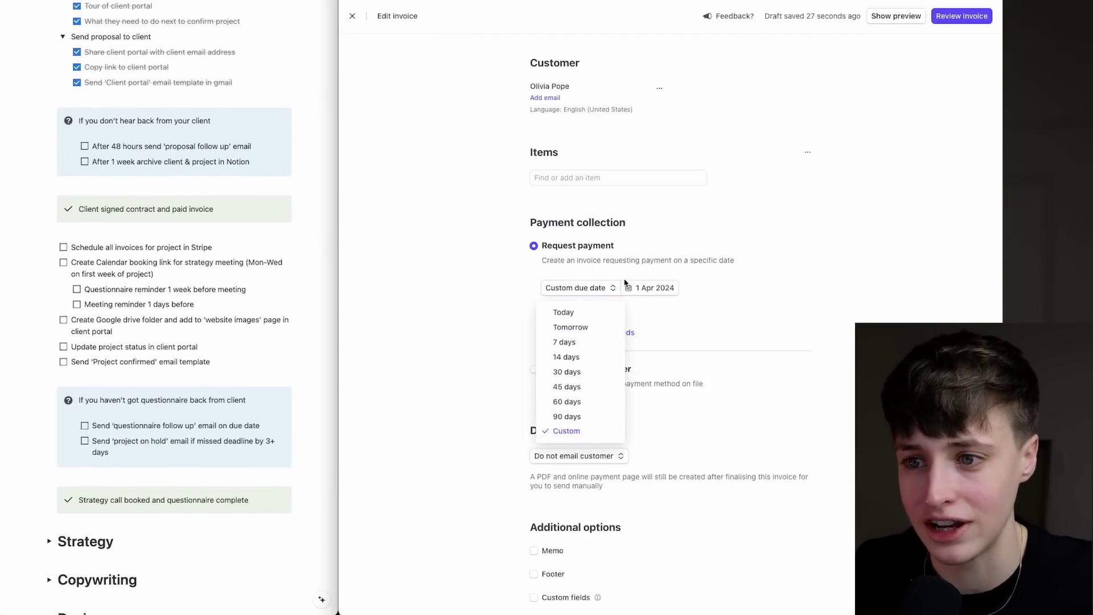
pyautogui.click(626, 286)
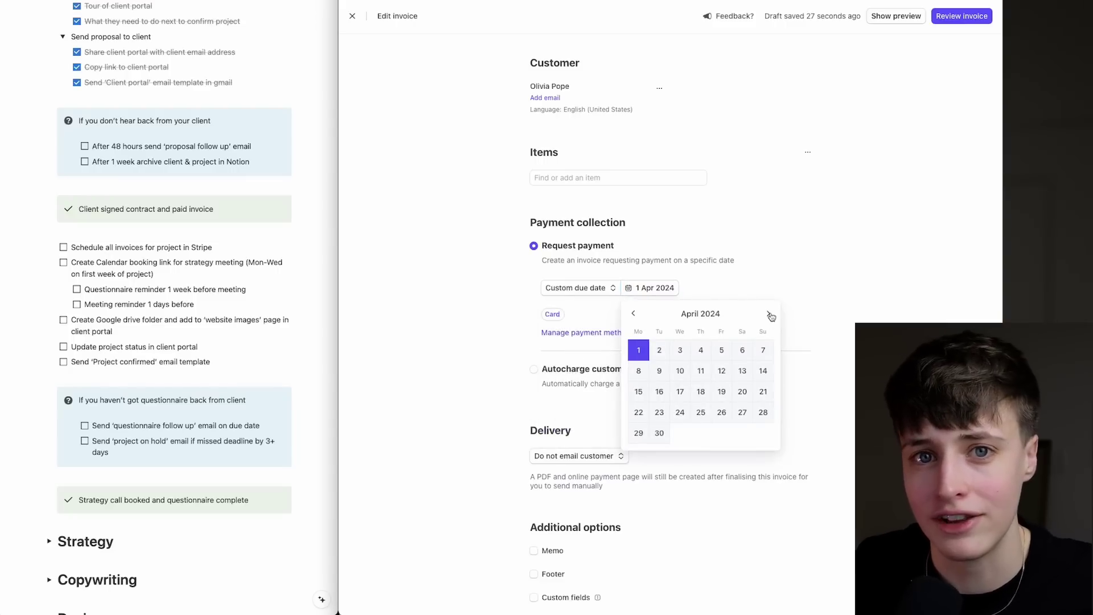
pyautogui.click(701, 351)
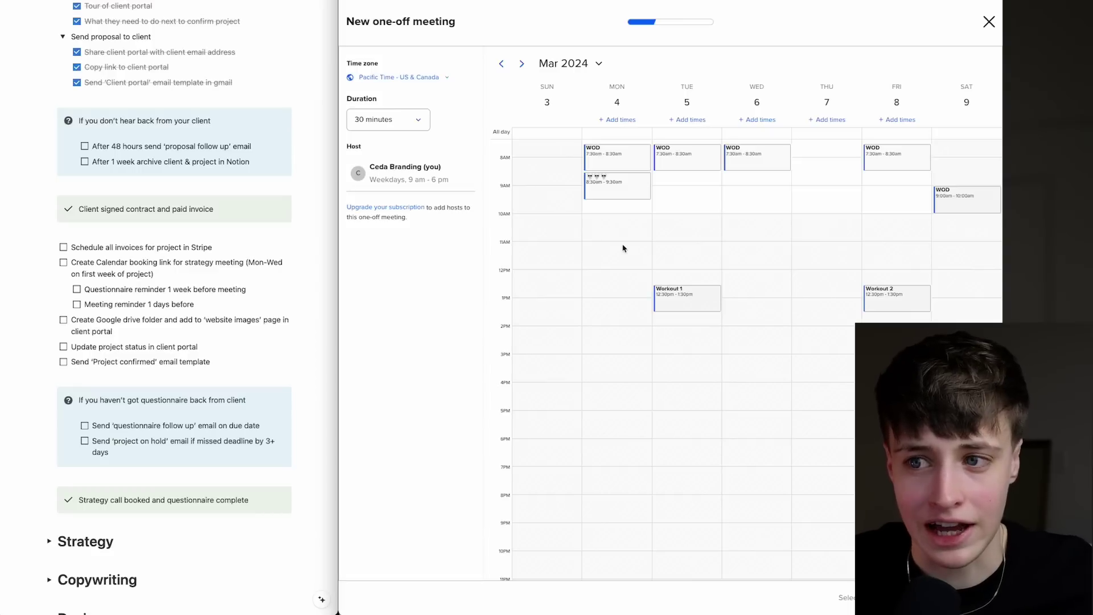
# Make Mon 11am–3pm, Tue 1:30–4pm and Wed 11am–4pm bookable in the Calendly one-off meeting.
pyautogui.moveTo(611, 248); pyautogui.dragTo(613, 352)
pyautogui.moveTo(701, 319); pyautogui.dragTo(708, 377)
pyautogui.moveTo(763, 252); pyautogui.dragTo(766, 378)
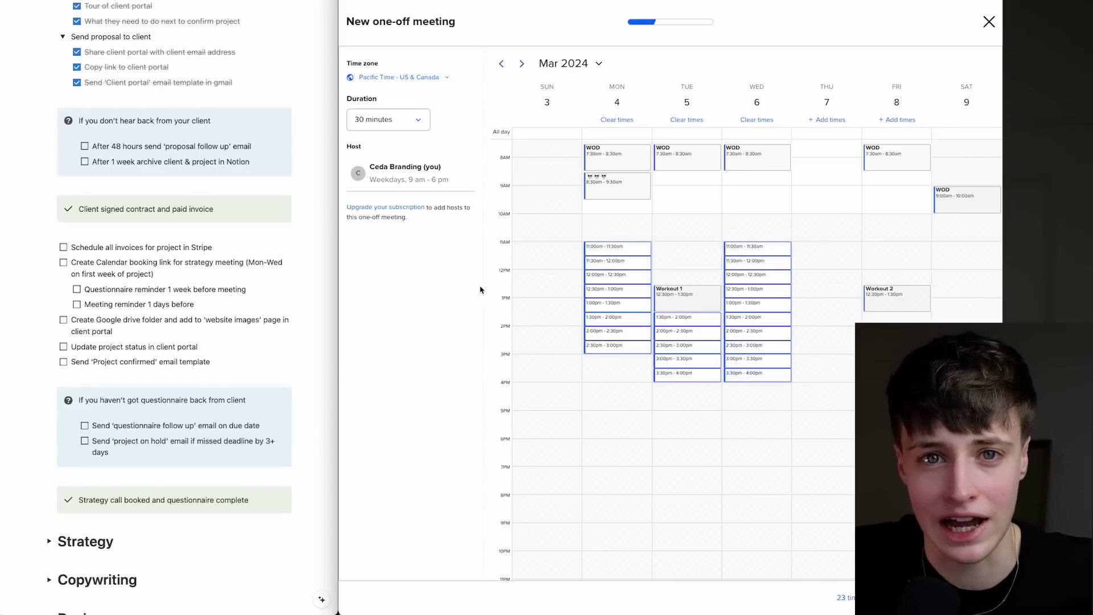
# In Notion, tick the Stripe invoice, booking link, questionnaire reminder and meeting reminder to-dos.
pyautogui.click(86, 272)
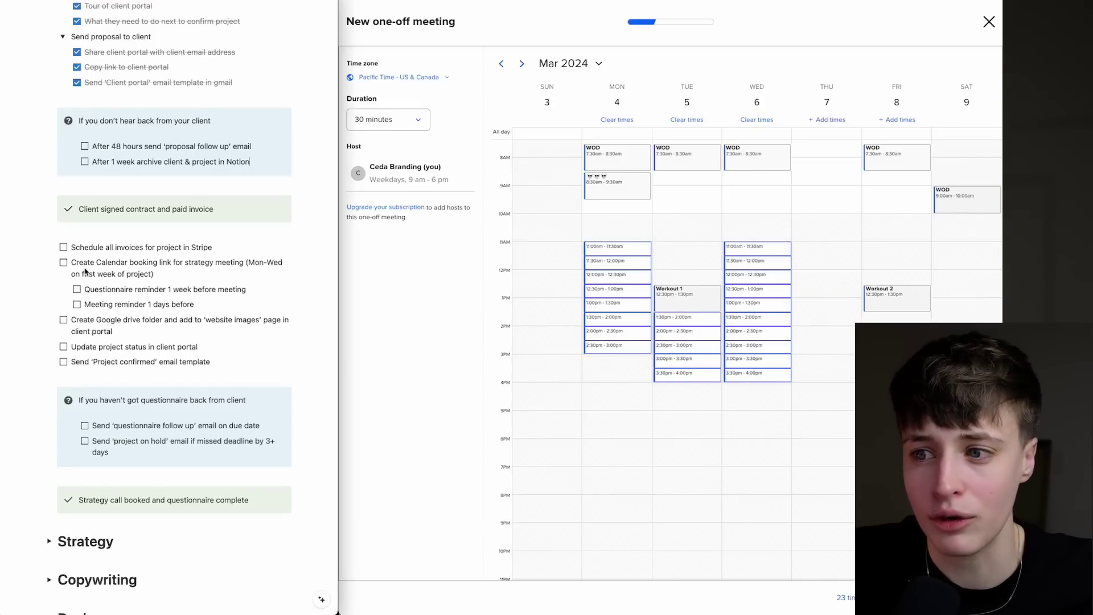
pyautogui.click(64, 248)
pyautogui.click(64, 263)
pyautogui.click(77, 290)
pyautogui.click(78, 305)
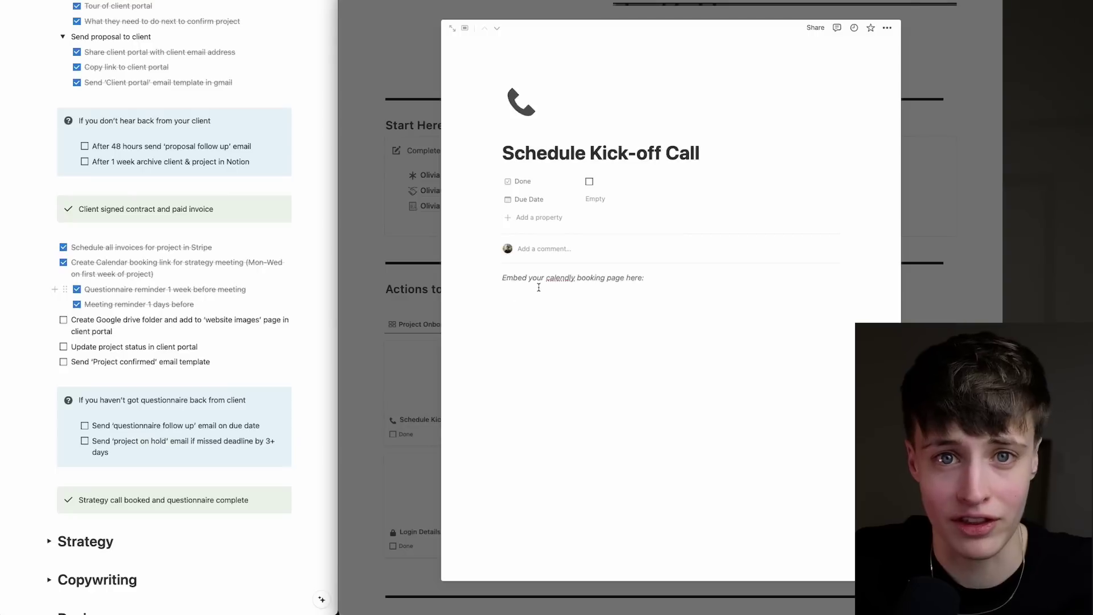
# Embed the Calendly Strategy Call booking page in the Schedule Kick-off Call page.
pyautogui.hotkey('ctrl', 'v')
pyautogui.click(781, 335)
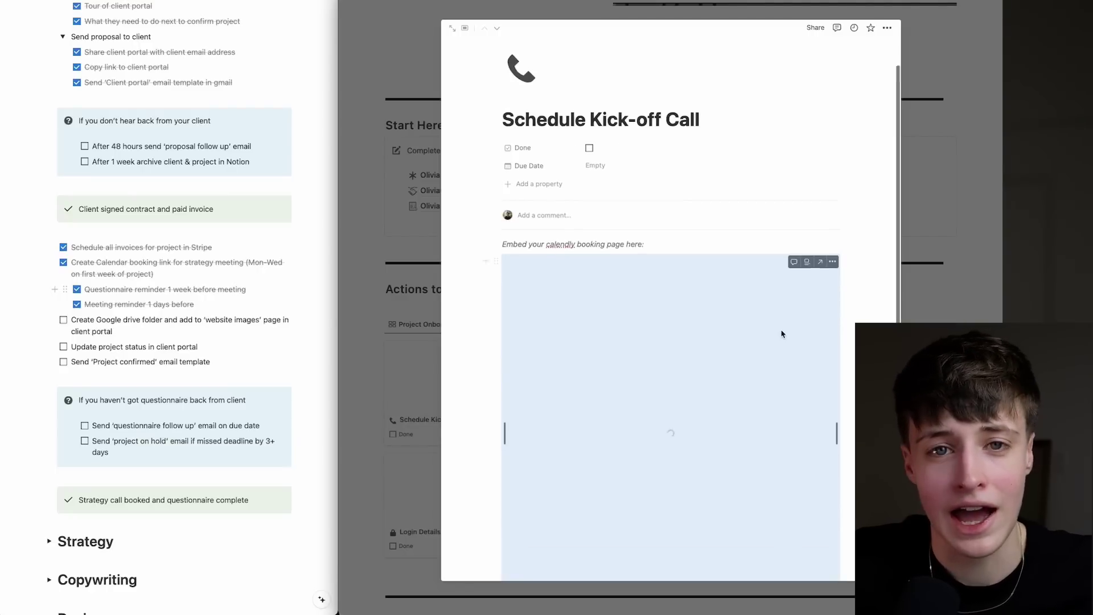
pyautogui.scroll(-2, 782, 335)
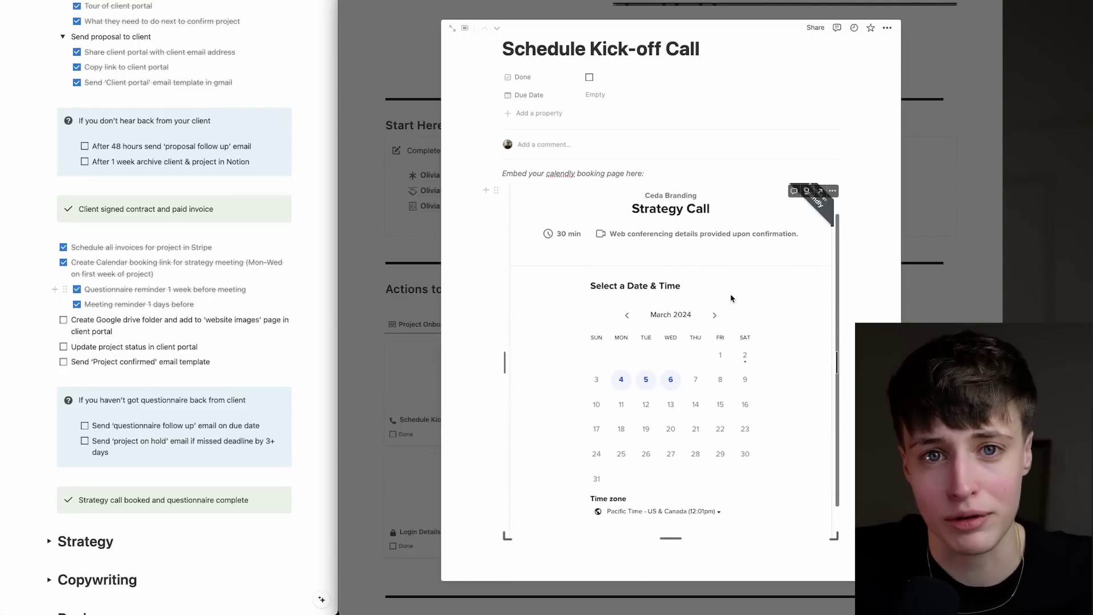
pyautogui.press('Escape')
pyautogui.scroll(-3, 684, 285)
# Paste the Google Drive folder link as a plain link into the Website Images page.
pyautogui.click(706, 307)
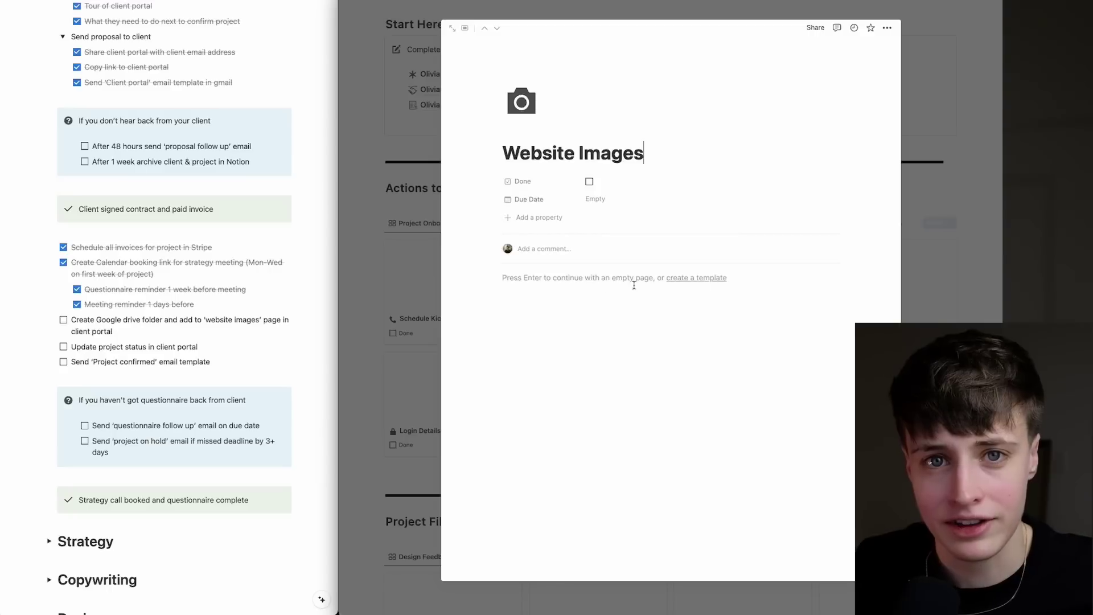
pyautogui.click(561, 280)
pyautogui.hotkey('ctrl', 'v')
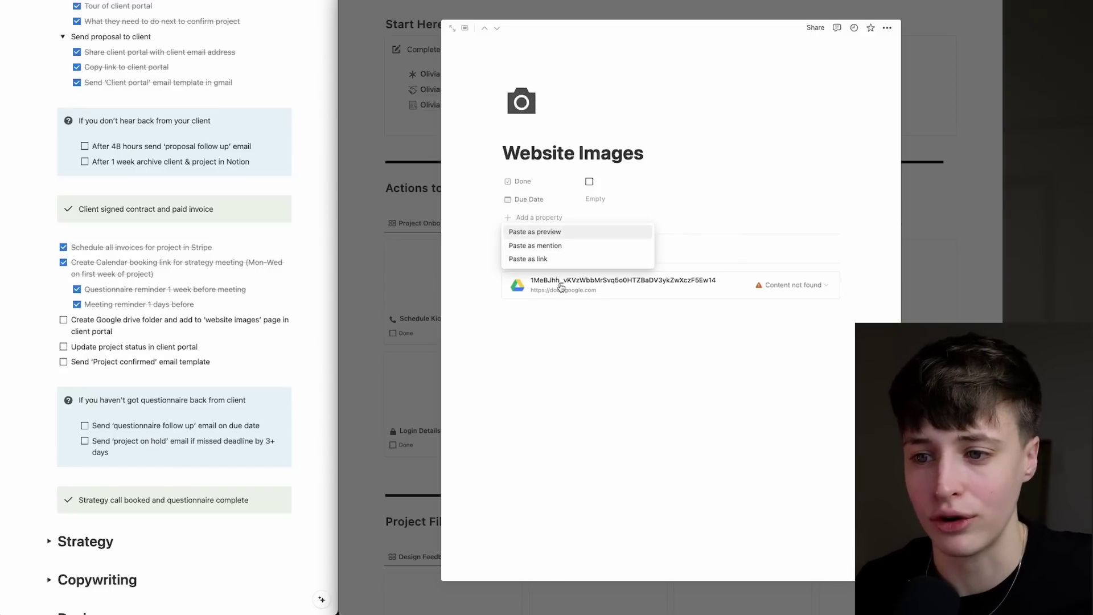
pyautogui.click(540, 259)
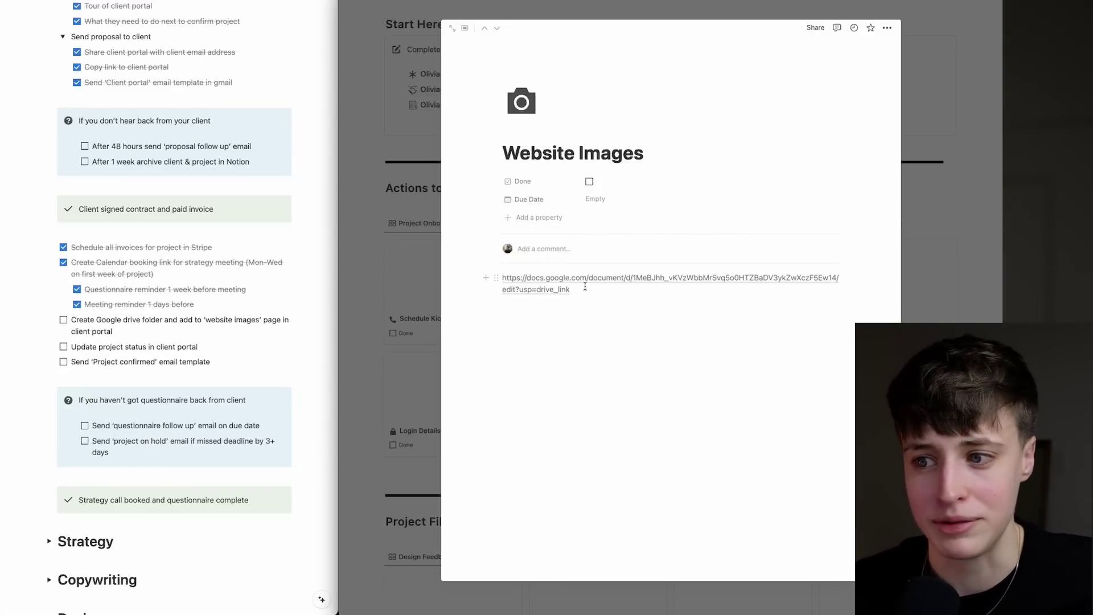
# Add a Schedule Call button that opens the Schedule Kick-off Call page.
pyautogui.moveTo(578, 294); pyautogui.dragTo(501, 278)
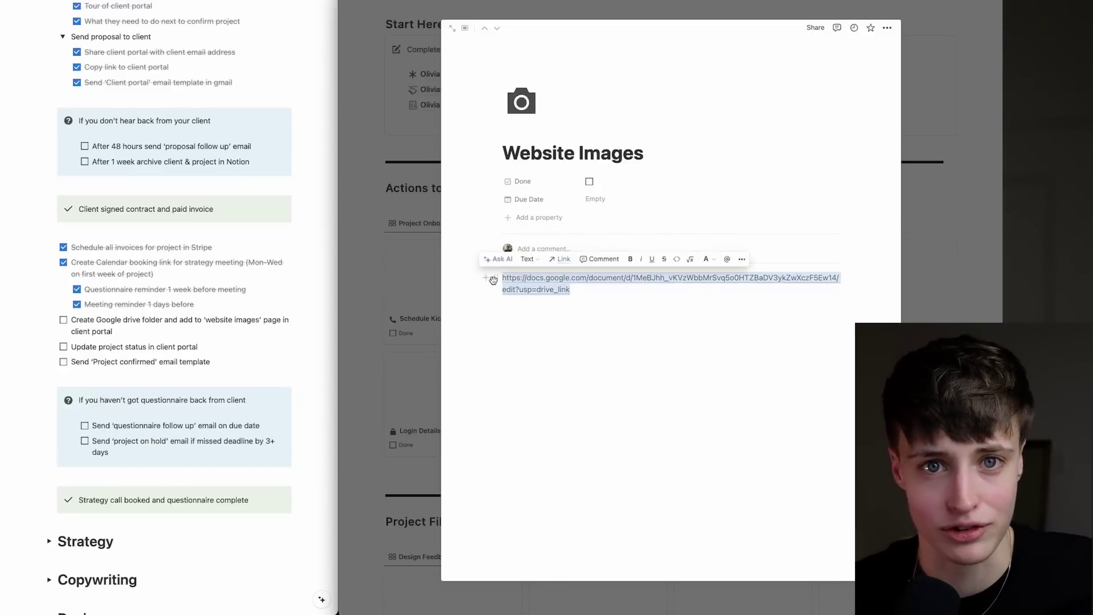
pyautogui.write('Schedule Call')
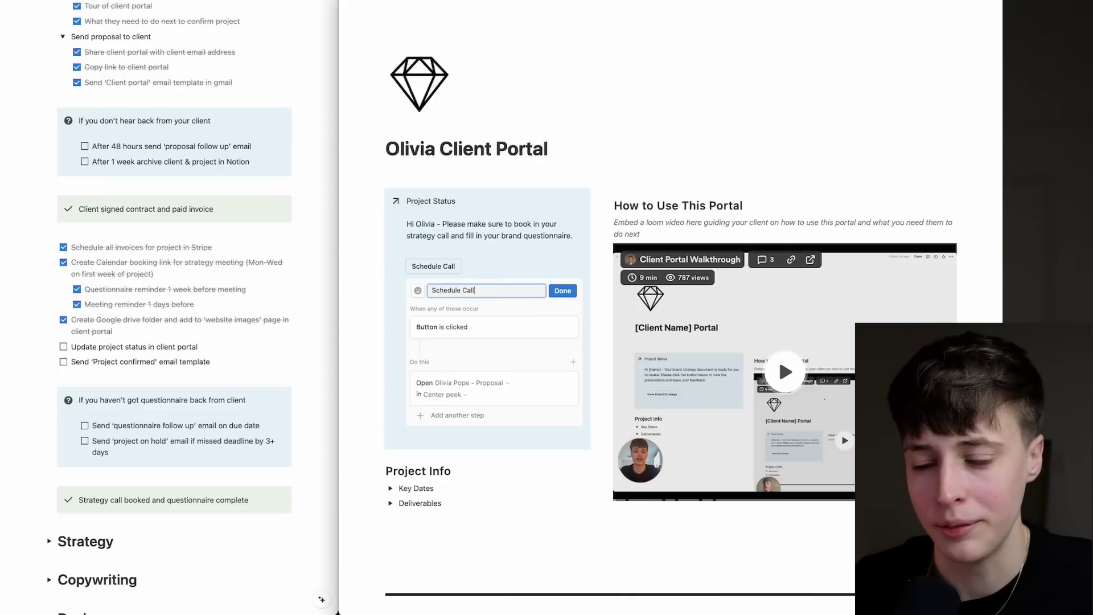
pyautogui.click(490, 382)
pyautogui.press('Escape')
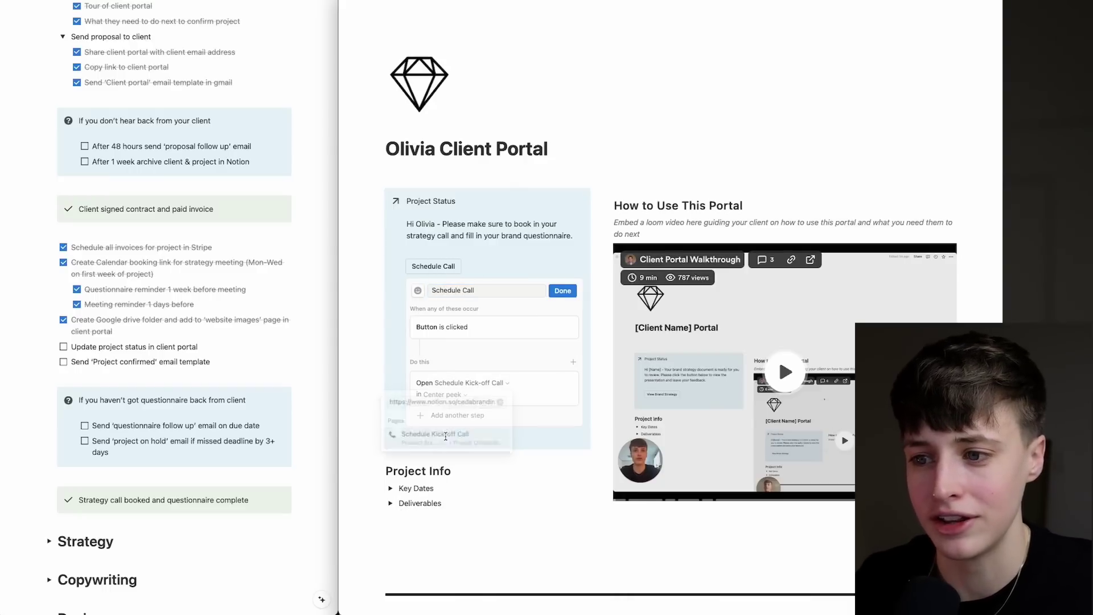
pyautogui.press('Escape')
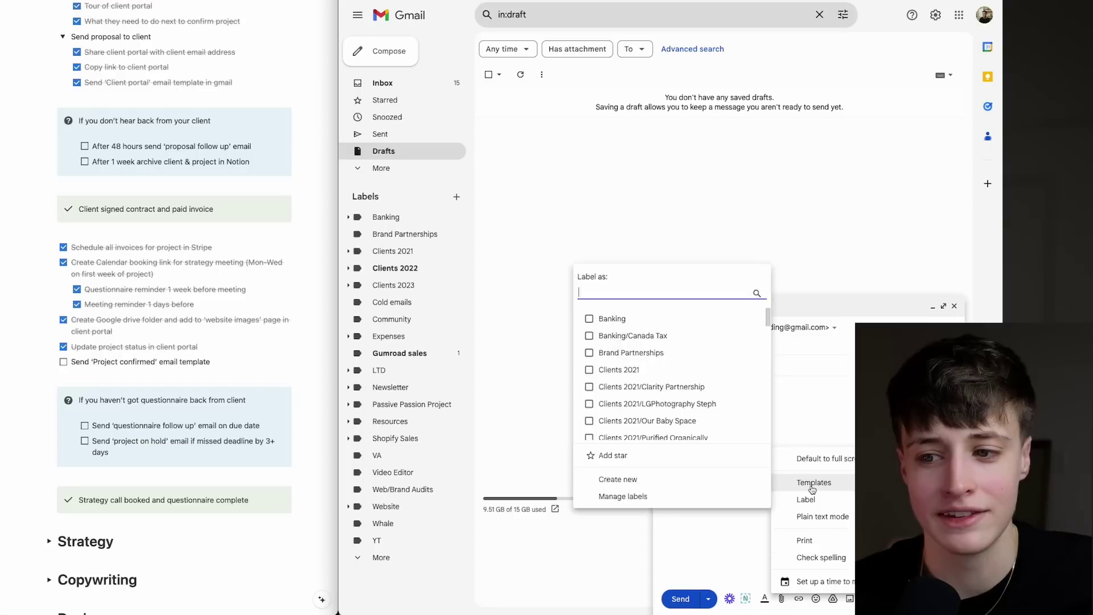
# Close Gmail's template list without inserting one and tick the Send 'Project confirmed' email to-do.
pyautogui.moveTo(826, 482)
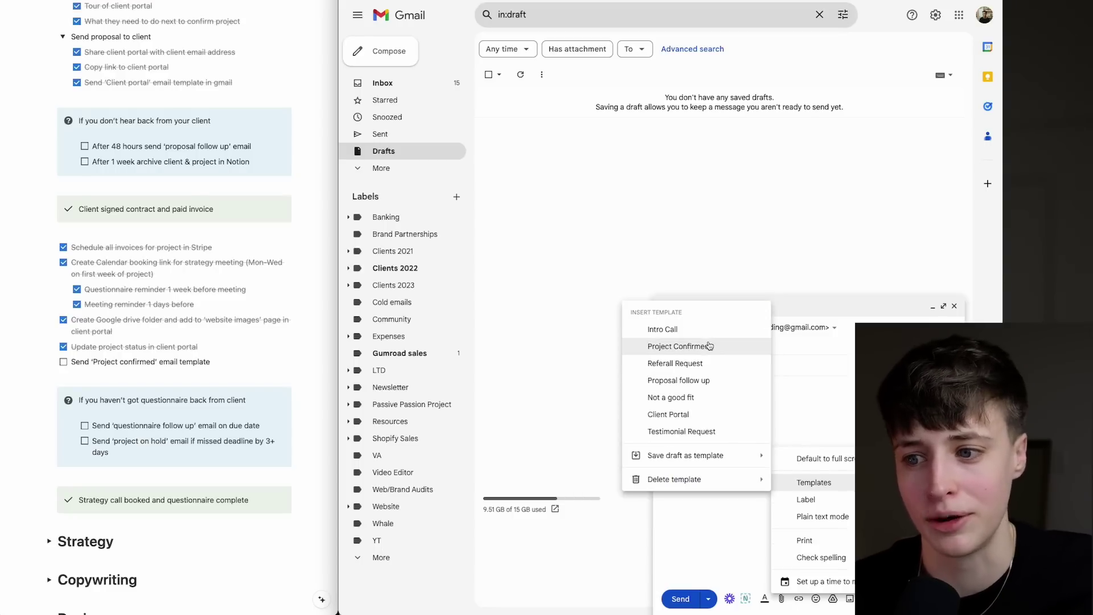
pyautogui.click(740, 238)
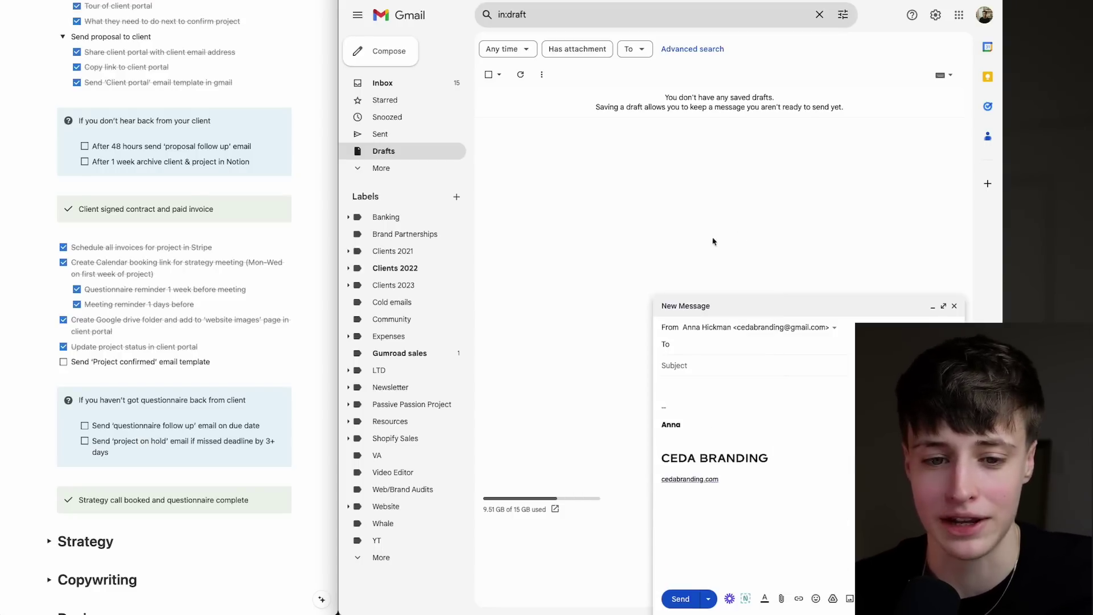
pyautogui.click(63, 361)
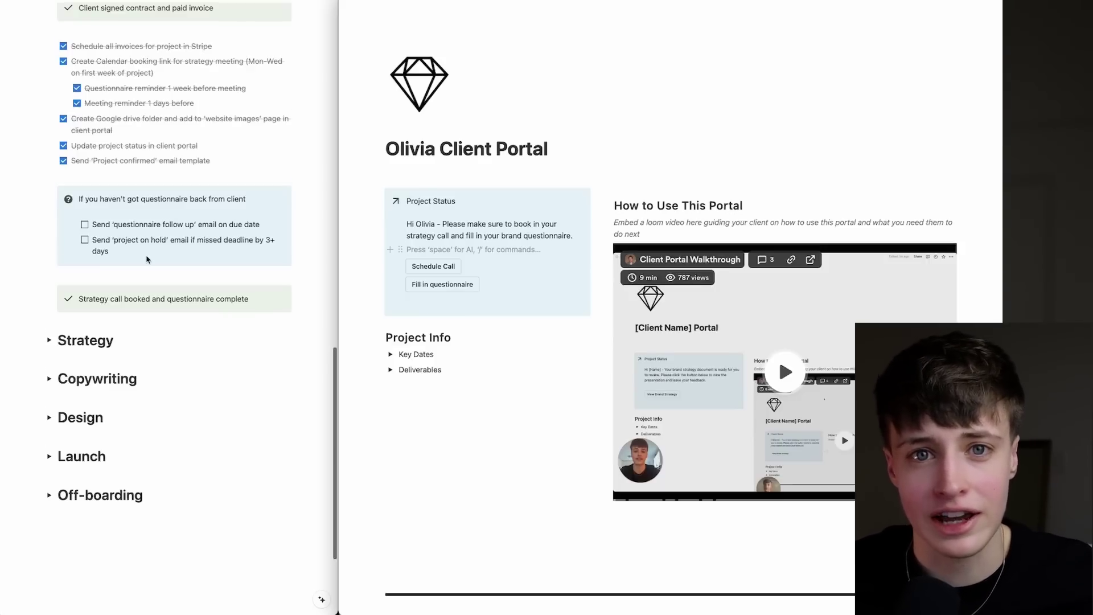
# Expand the Strategy checklist and scroll the portal down to Start Here and Actions to complete.
pyautogui.scroll(-1, 85, 251)
pyautogui.click(50, 303)
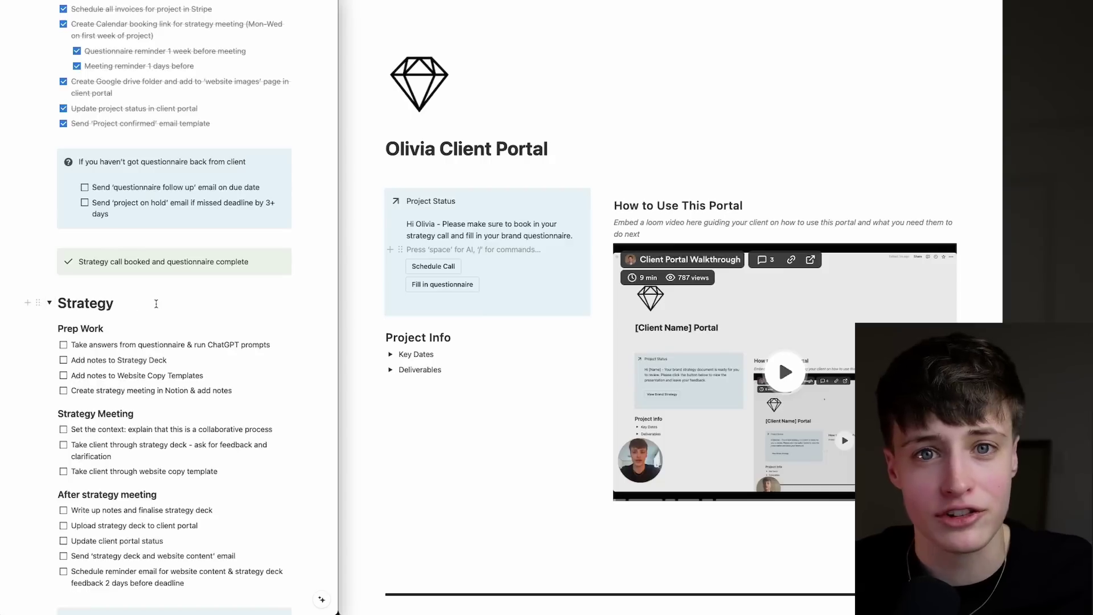
pyautogui.scroll(-4, 156, 303)
pyautogui.scroll(-1, 156, 303)
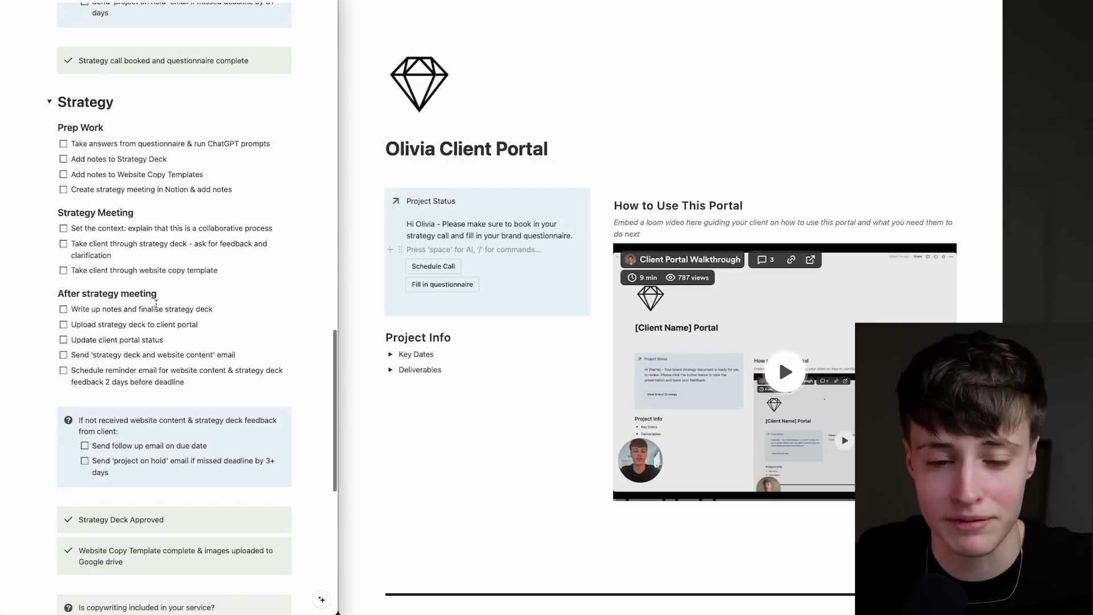
pyautogui.scroll(-5, 564, 328)
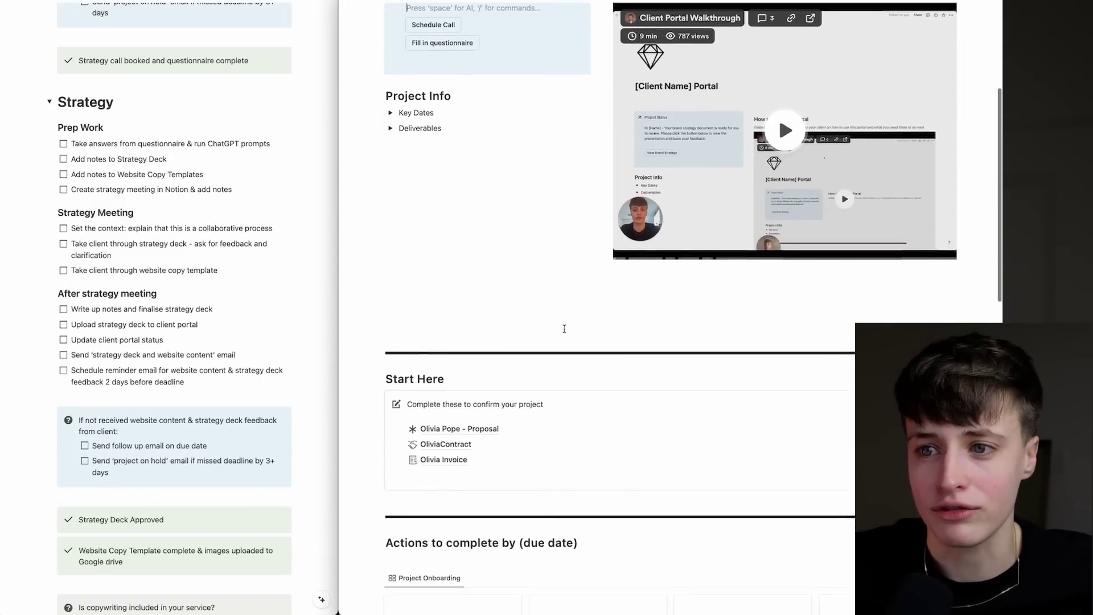
pyautogui.scroll(-6, 564, 329)
# Open the client's Brand Questionnaire in a peek and scroll through its answers.
pyautogui.click(654, 275)
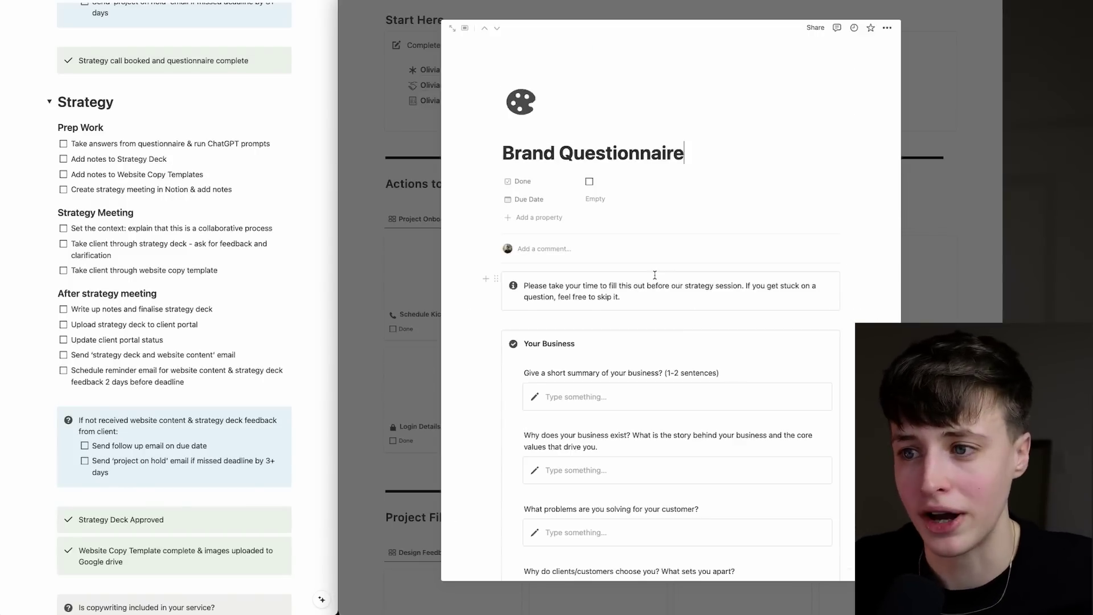
pyautogui.scroll(-15, 655, 275)
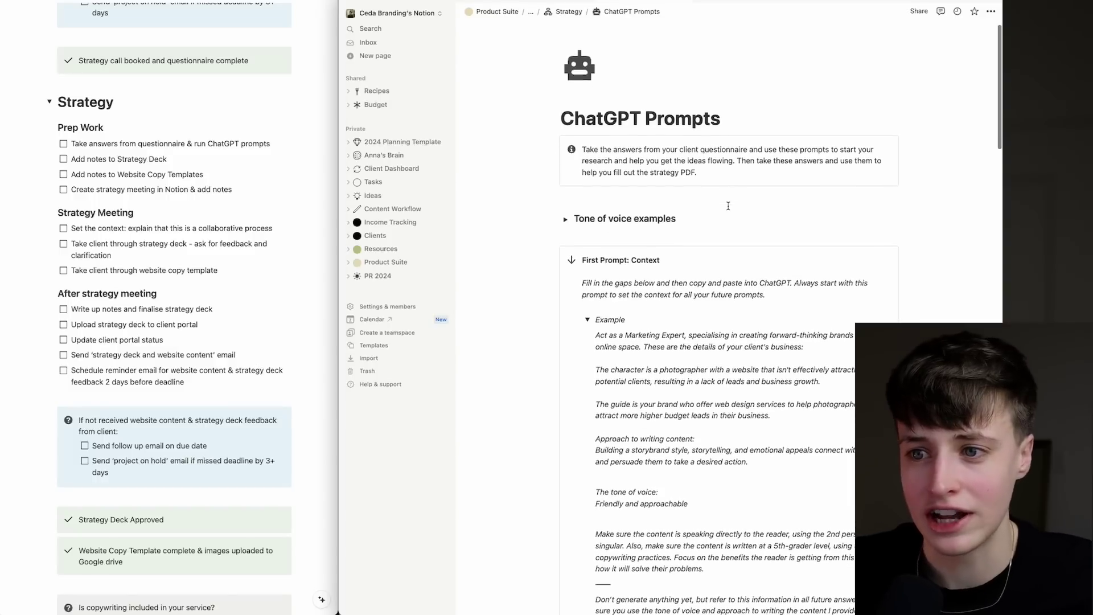
pyautogui.scroll(-1, 843, 320)
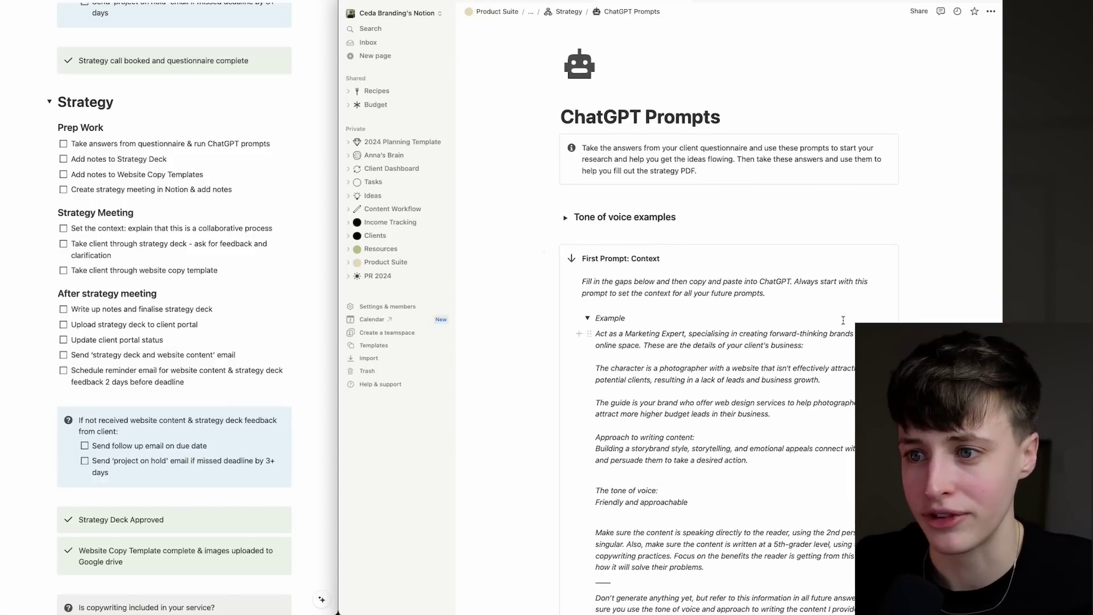
pyautogui.scroll(-6, 825, 176)
pyautogui.scroll(7, 826, 175)
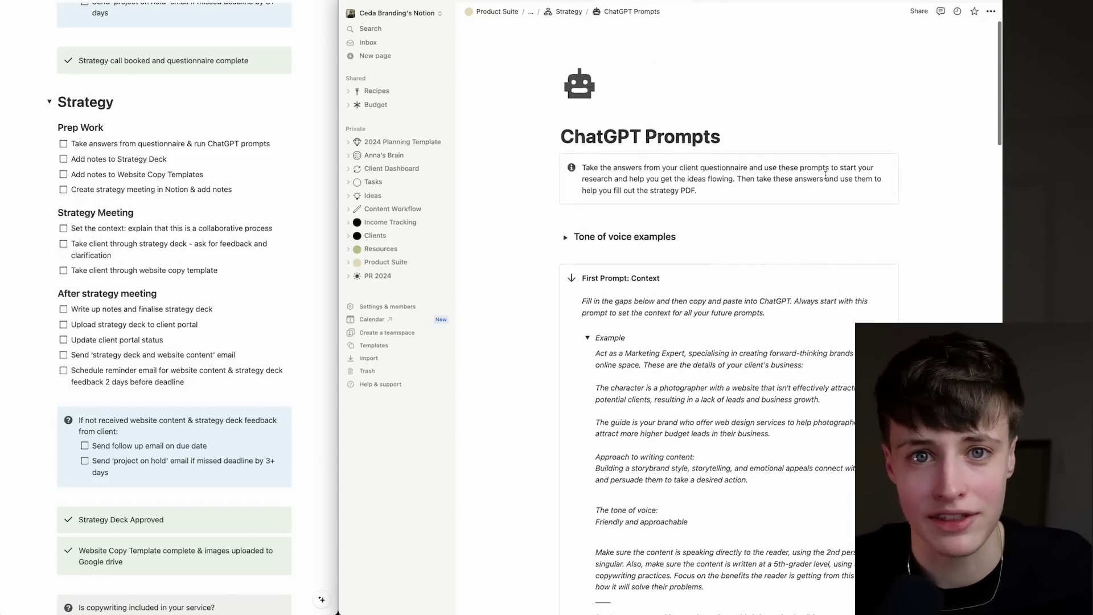
# Tick the questionnaire-and-ChatGPT-prompts step, then scroll across the Figma Brand Strategy Deck slides.
pyautogui.click(63, 144)
pyautogui.press('super+Tab')
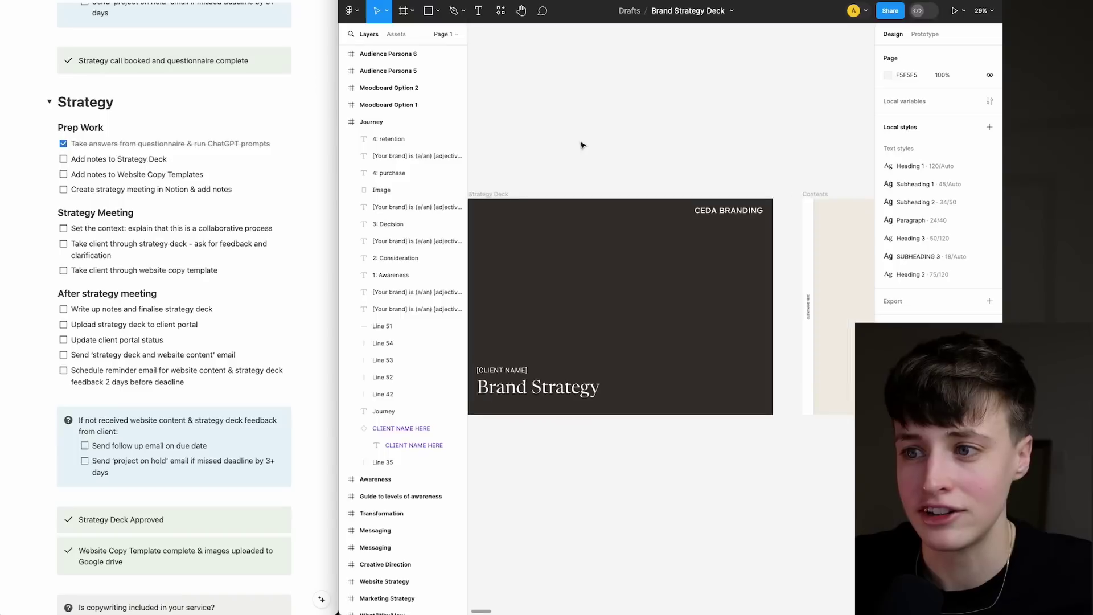
pyautogui.hscroll(10, 582, 145)
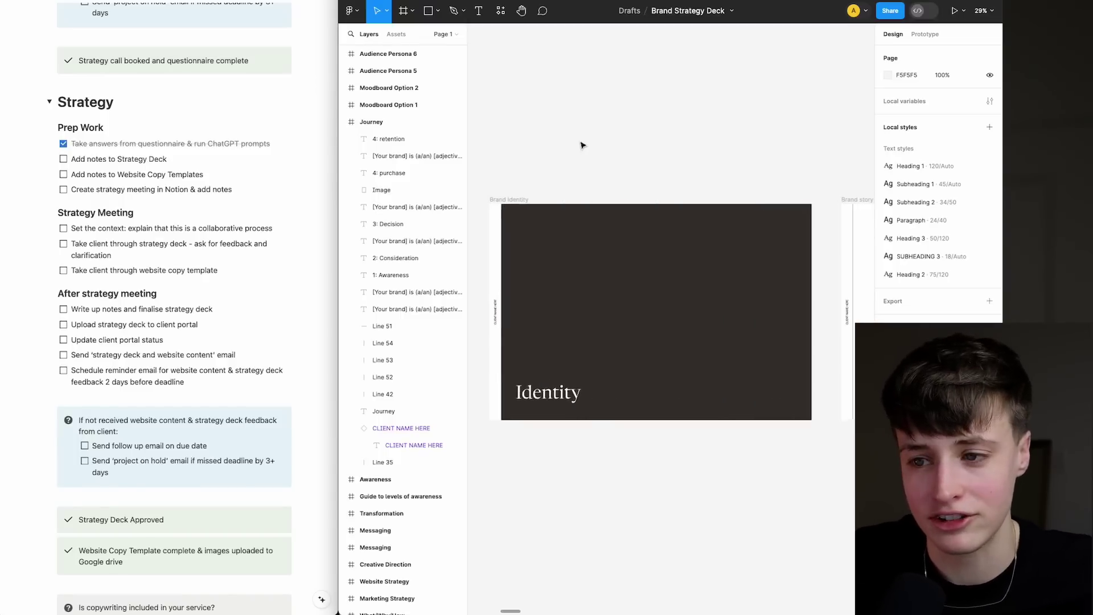
pyautogui.hscroll(8, 715, 232)
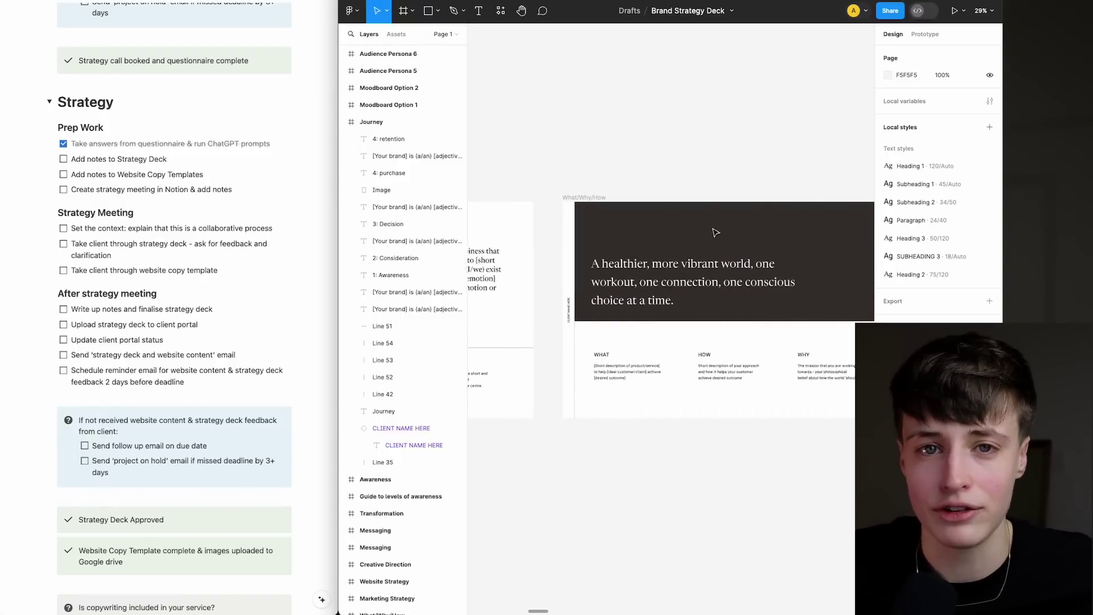
pyautogui.hscroll(10, 662, 398)
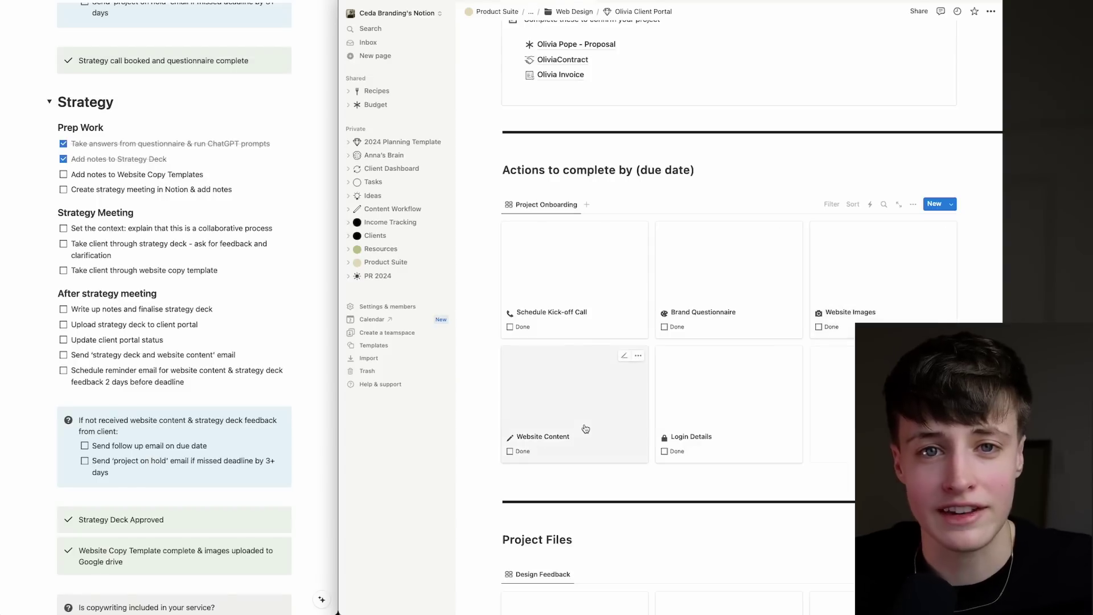
# Open the Website Content card and browse the Website Copy Template (Services) pages.
pyautogui.click(585, 429)
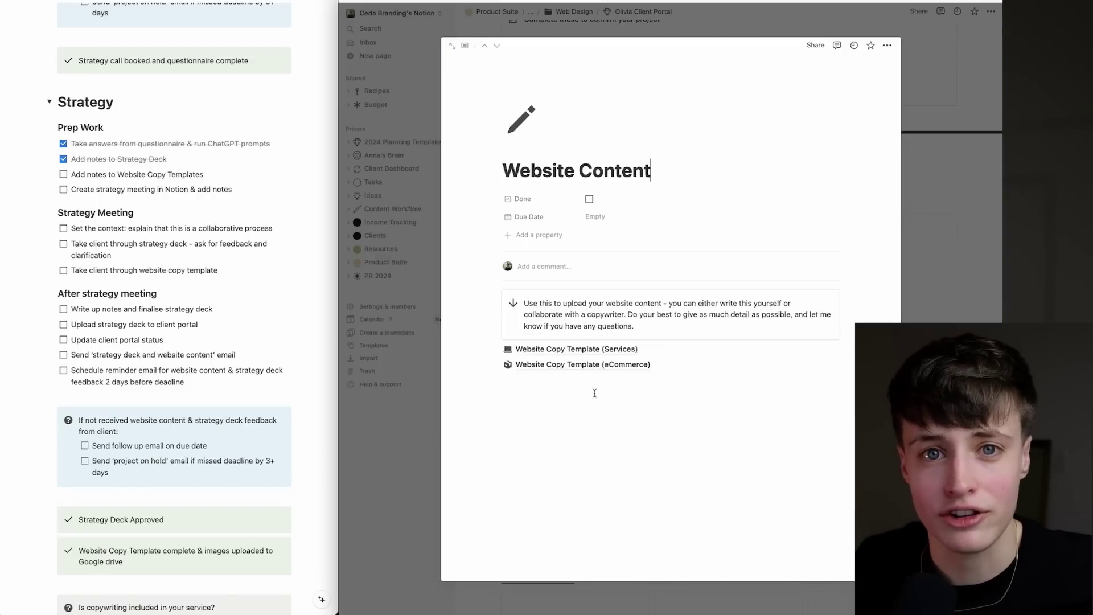
pyautogui.click(566, 349)
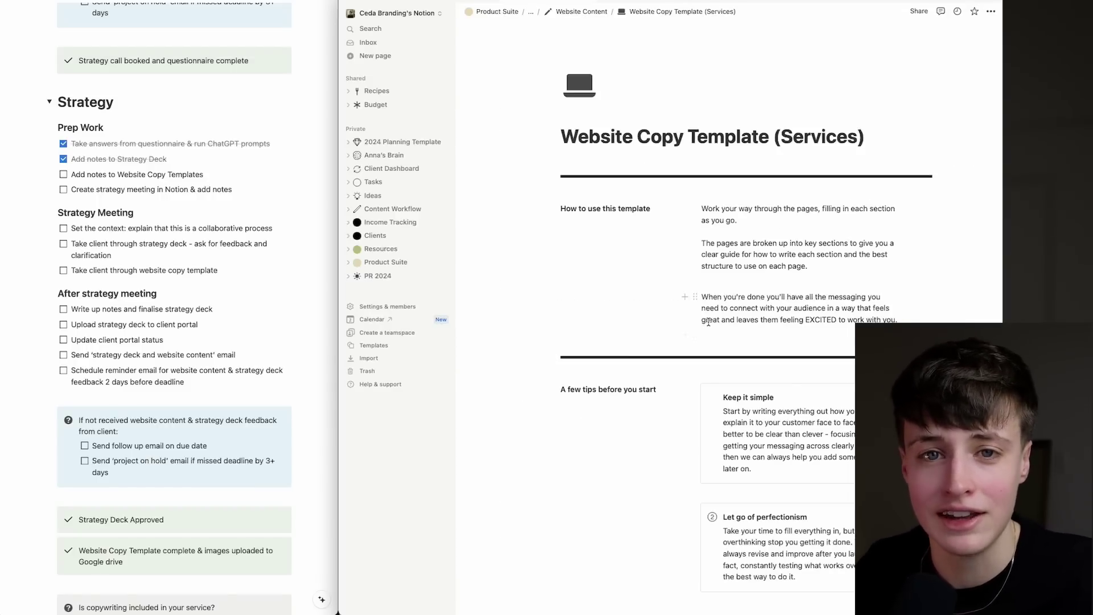
pyautogui.scroll(-10, 684, 313)
pyautogui.click(769, 278)
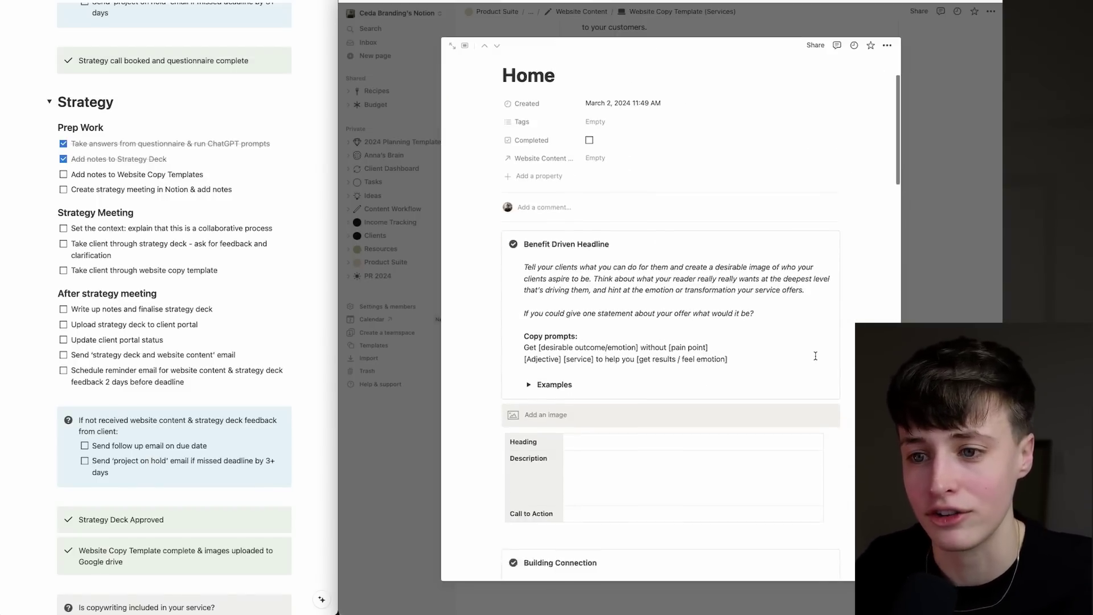
pyautogui.scroll(-5, 769, 278)
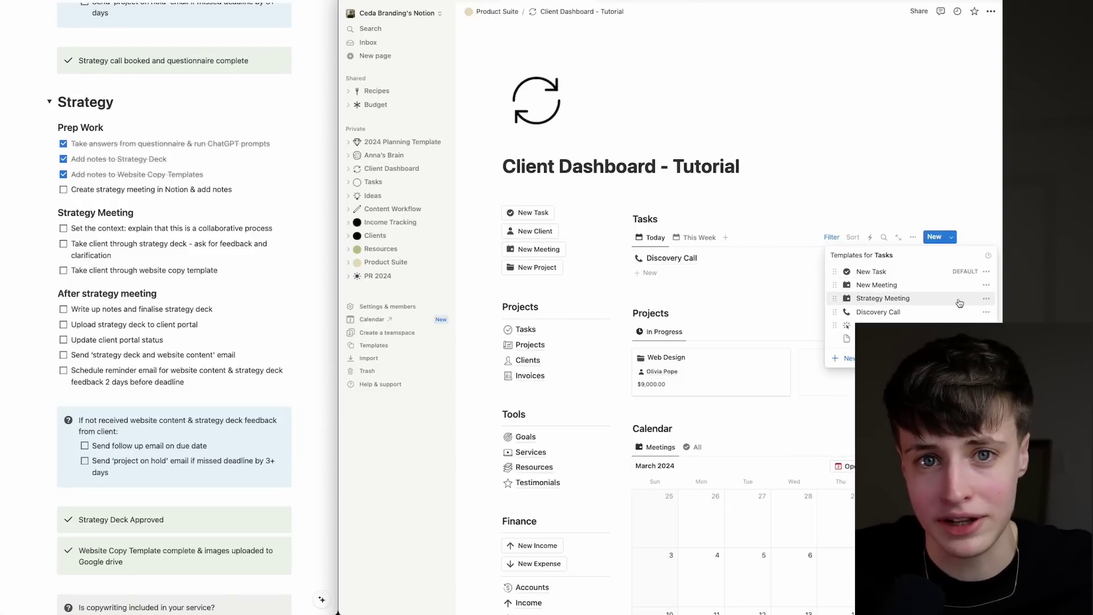
# Add a Strategy Meeting task linked to the client with a Do date of Apr 6.
pyautogui.click(960, 303)
pyautogui.click(797, 74)
pyautogui.click(814, 107)
pyautogui.click(797, 110)
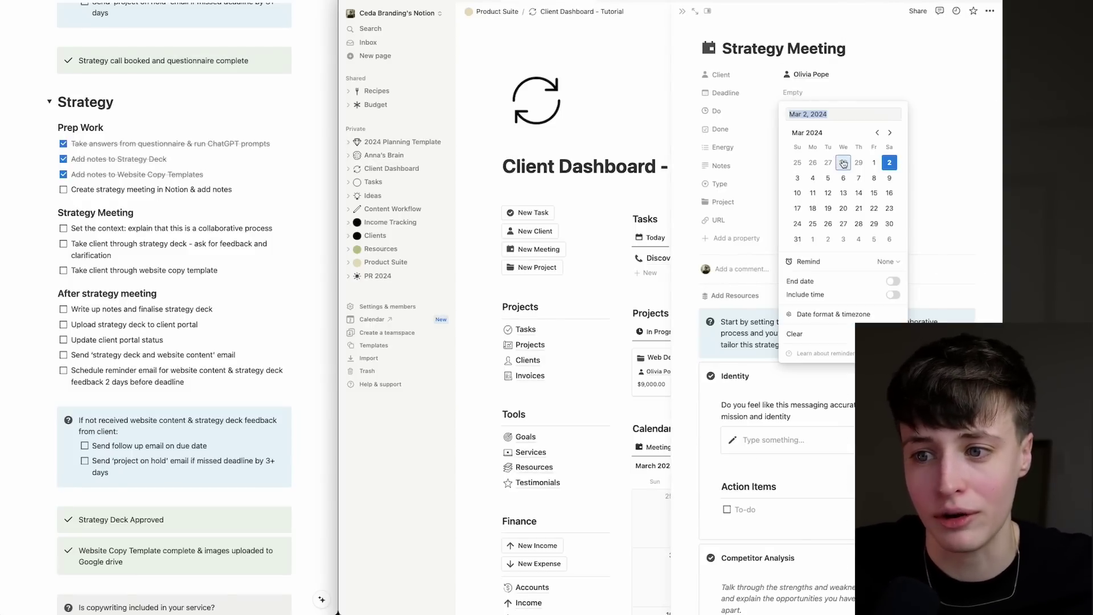
pyautogui.click(890, 133)
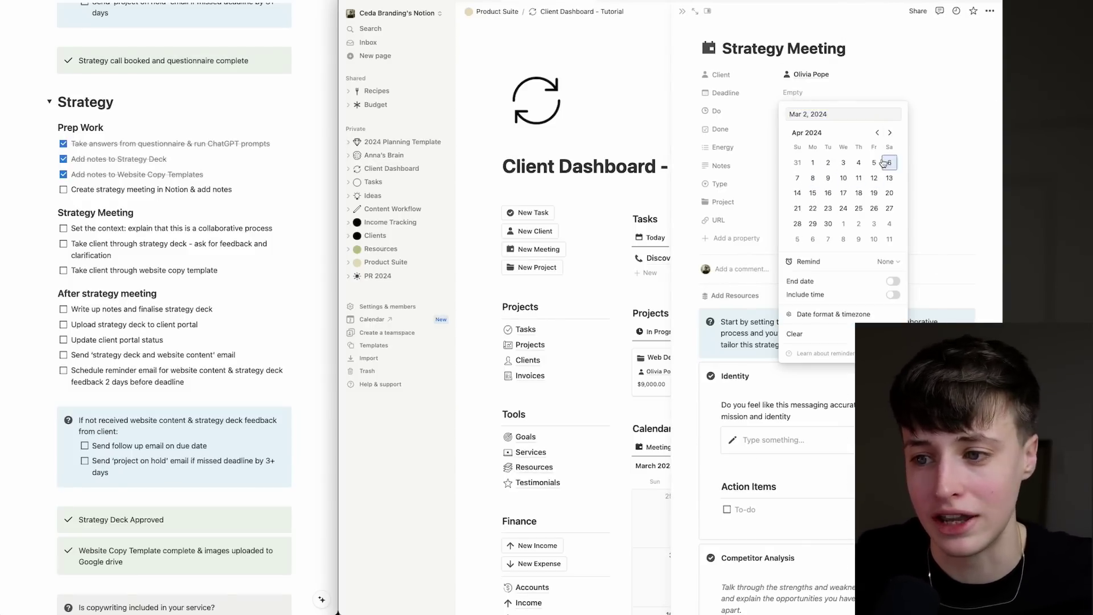
pyautogui.click(887, 163)
pyautogui.click(935, 95)
# Tick off the create-strategy-meeting checklist item.
pyautogui.scroll(-4, 933, 126)
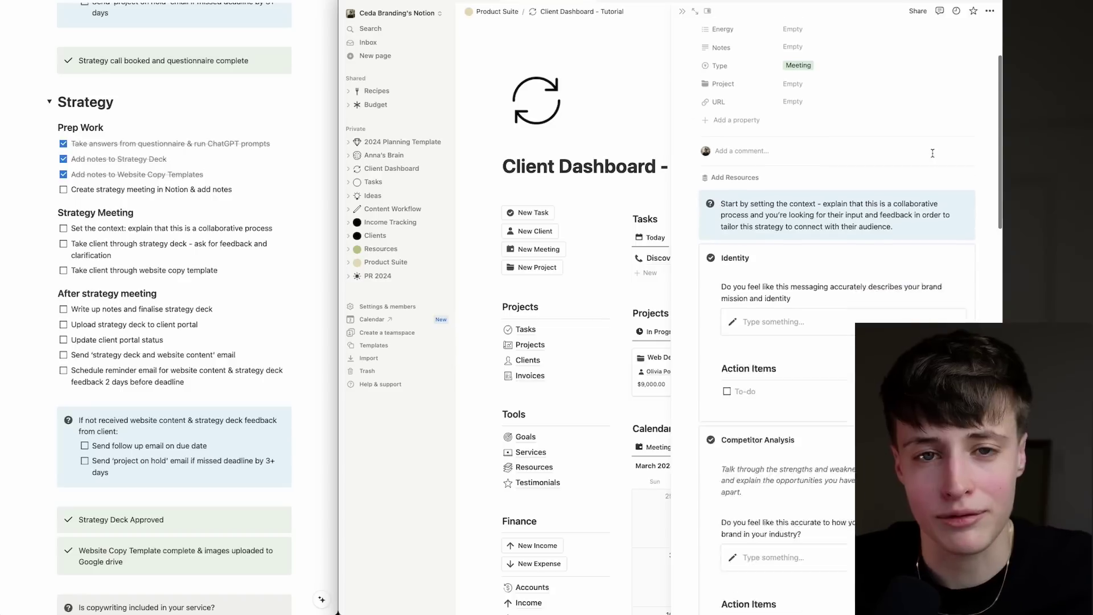
pyautogui.scroll(-5, 932, 153)
pyautogui.scroll(-5, 865, 172)
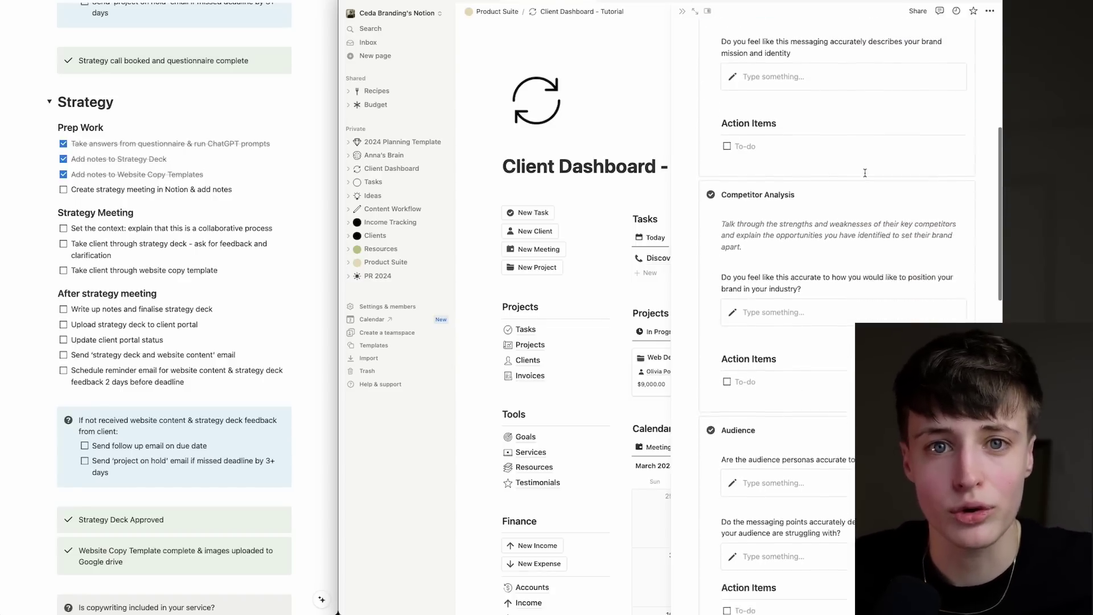
pyautogui.scroll(-15, 865, 172)
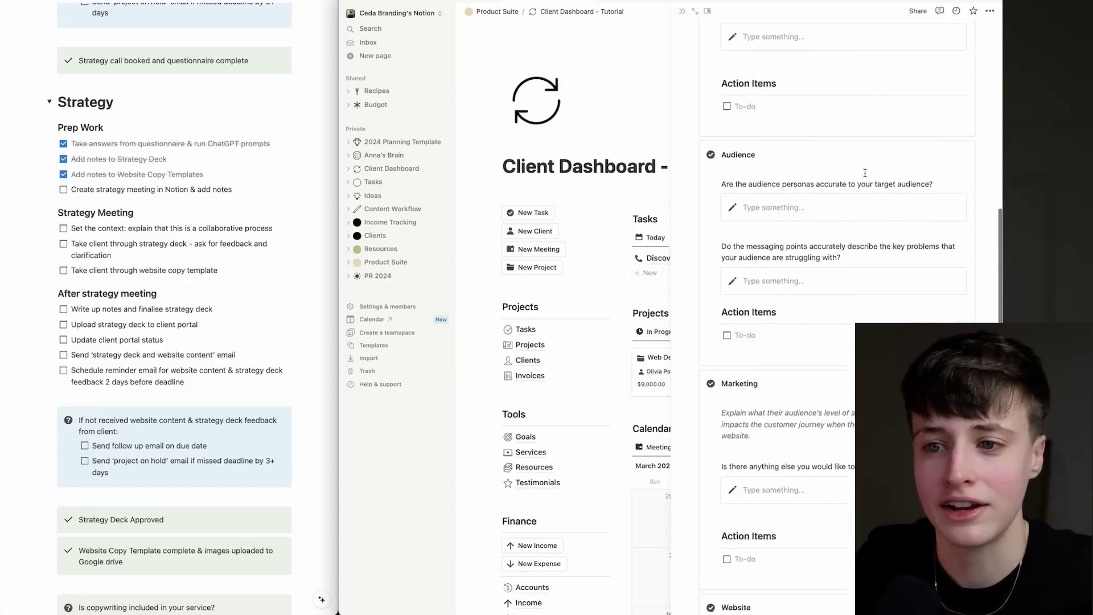
pyautogui.click(63, 189)
# Tick 'Set the context' and 'Take client through strategy deck' in the Strategy Meeting checklist.
pyautogui.scroll(4, 811, 235)
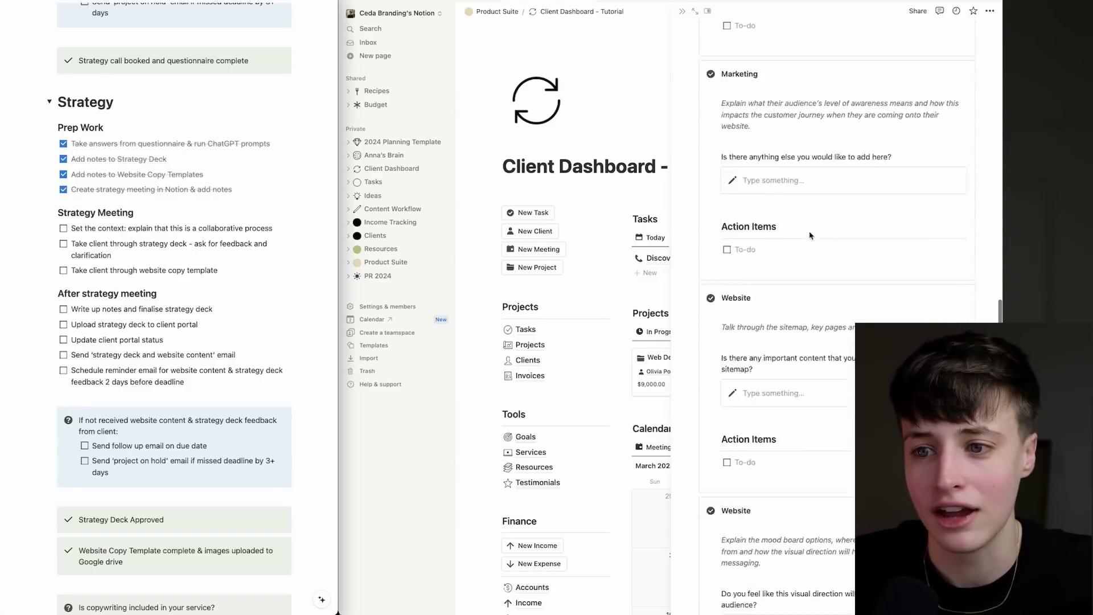
pyautogui.scroll(20, 811, 235)
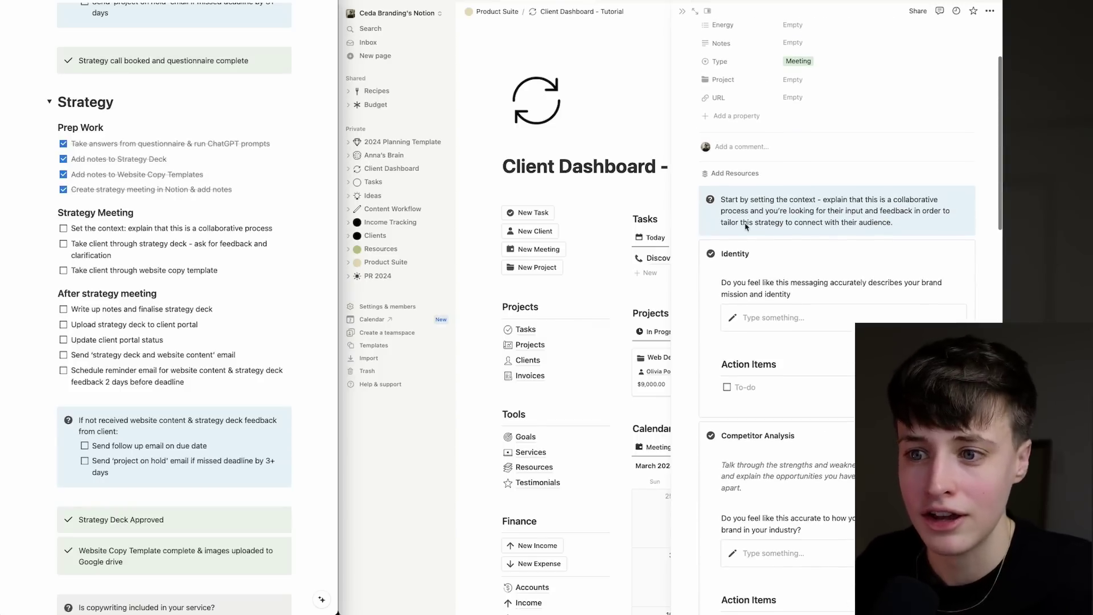
pyautogui.click(64, 227)
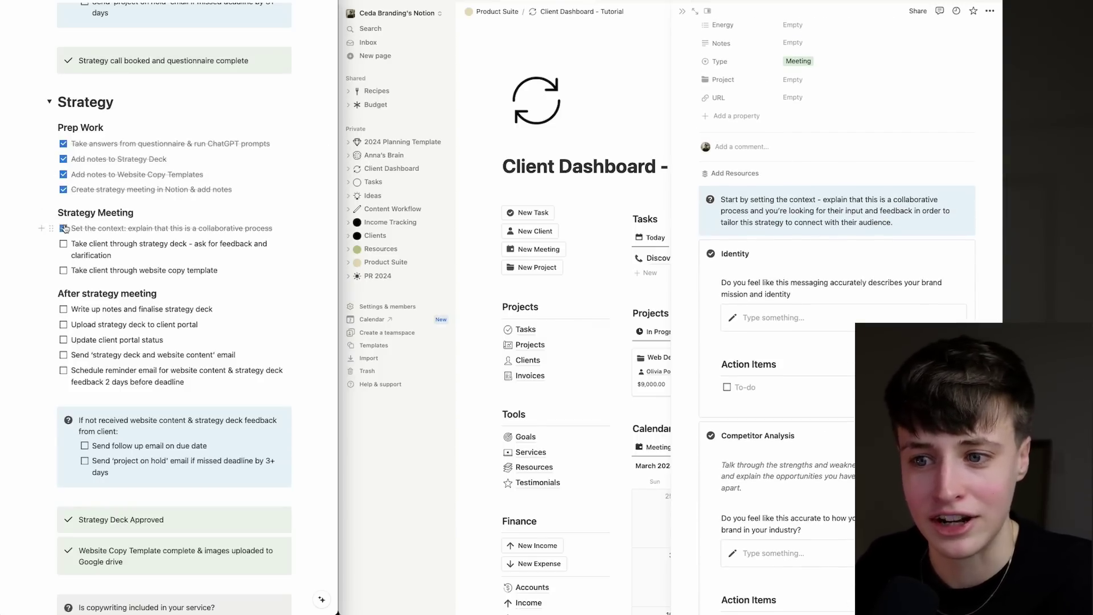
pyautogui.scroll(-5, 811, 262)
pyautogui.scroll(-12, 810, 262)
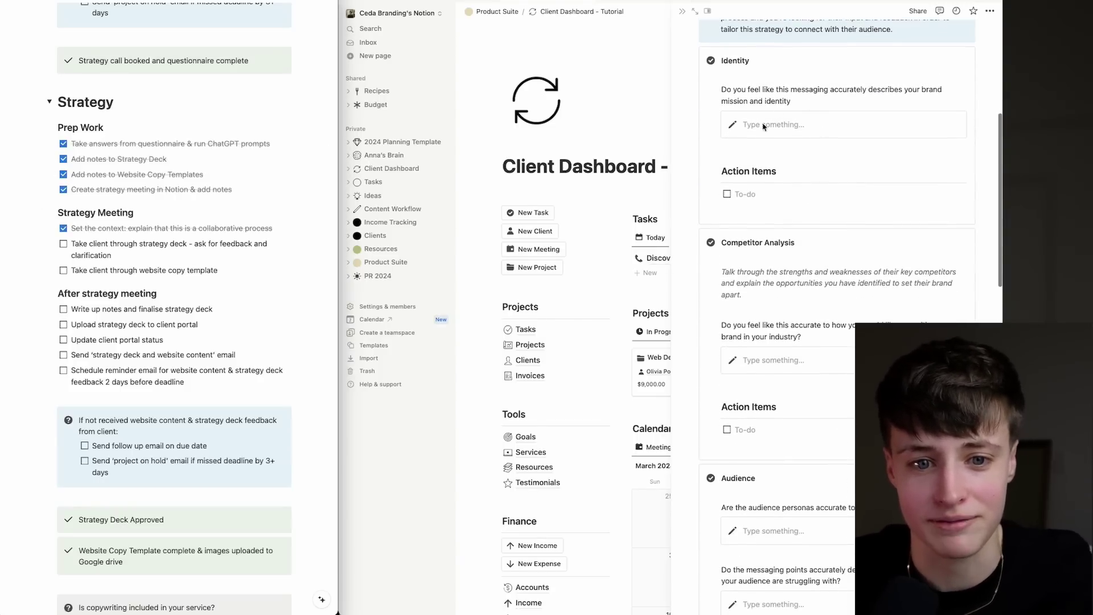
pyautogui.scroll(-10, 816, 306)
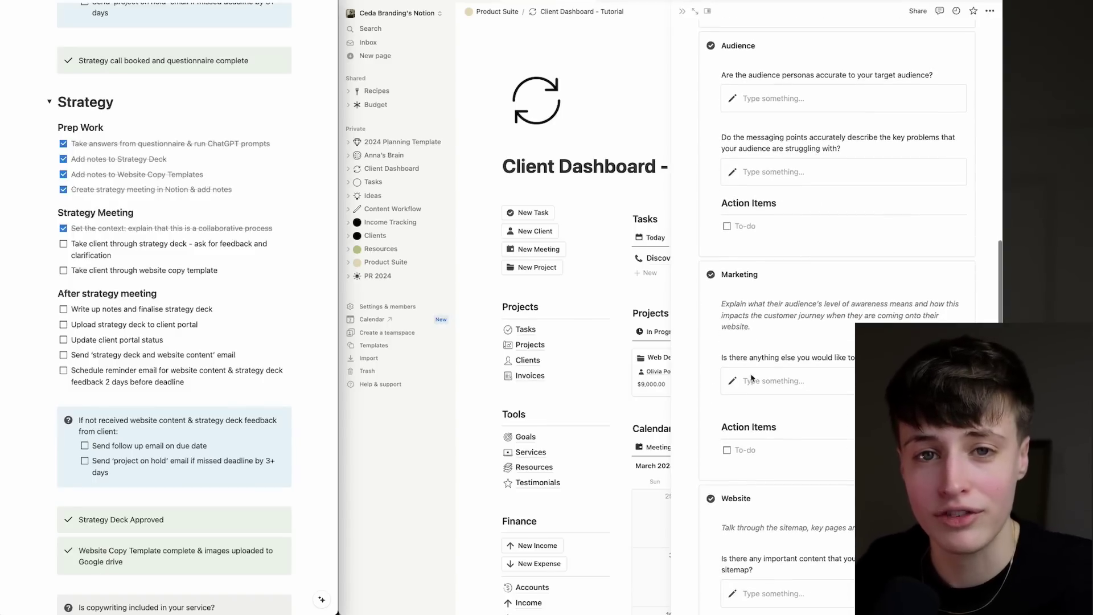
pyautogui.scroll(-8, 785, 324)
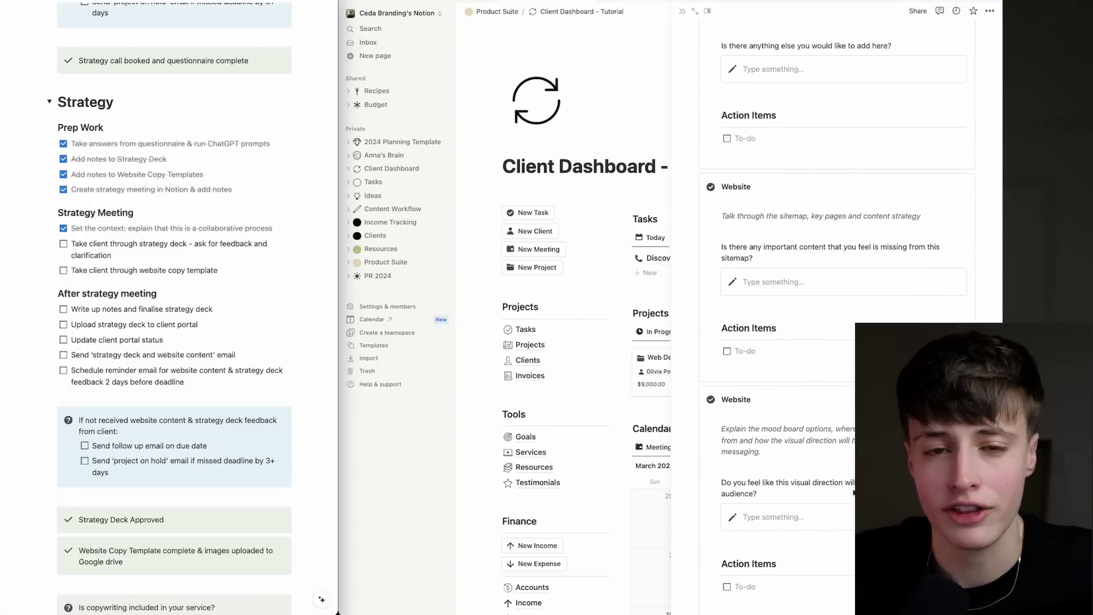
pyautogui.scroll(-3, 787, 384)
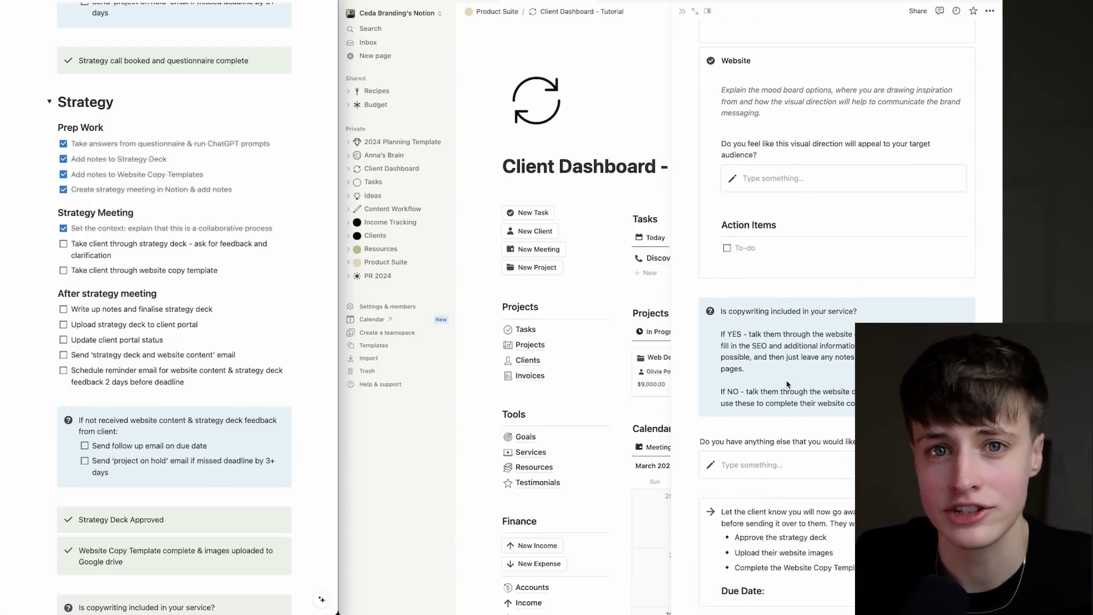
pyautogui.click(65, 244)
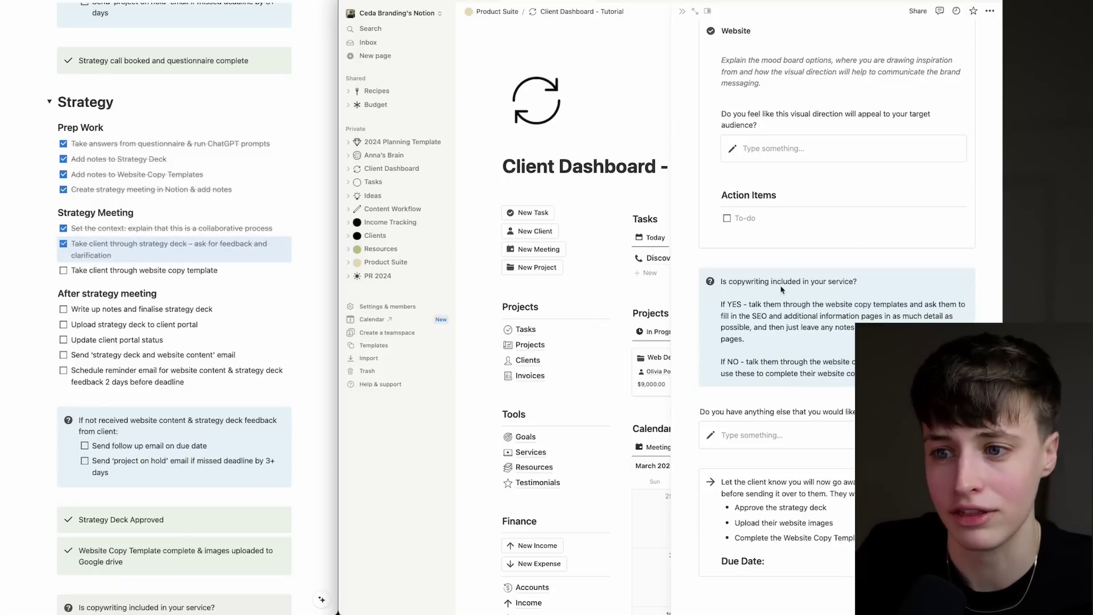
# Open the Home page of the Website Copy Template (Services) and scroll through its copy.
pyautogui.click(828, 362)
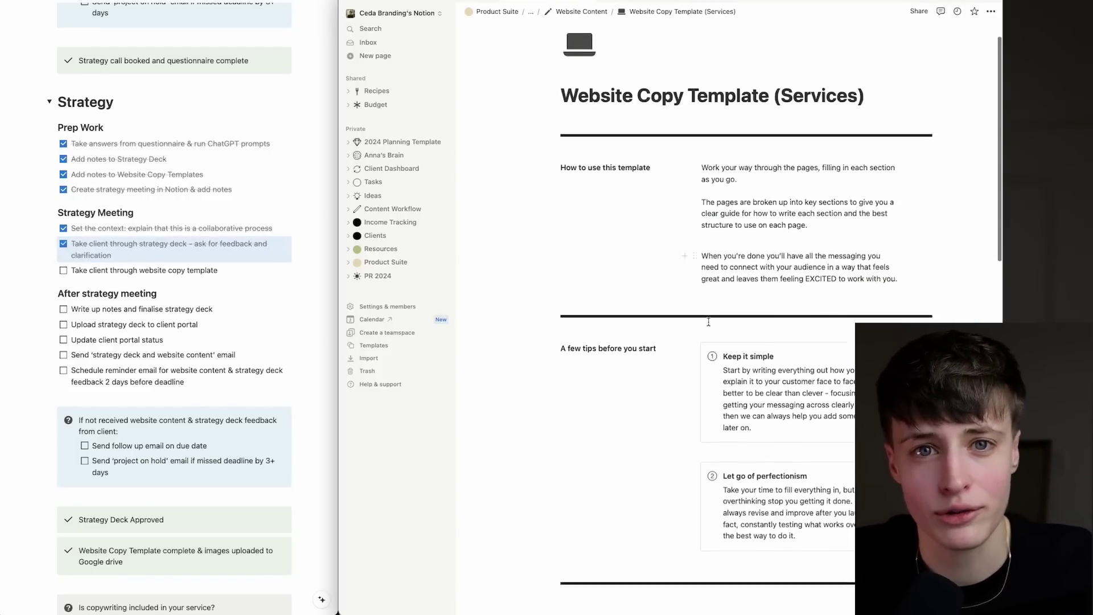
pyautogui.scroll(-10, 709, 322)
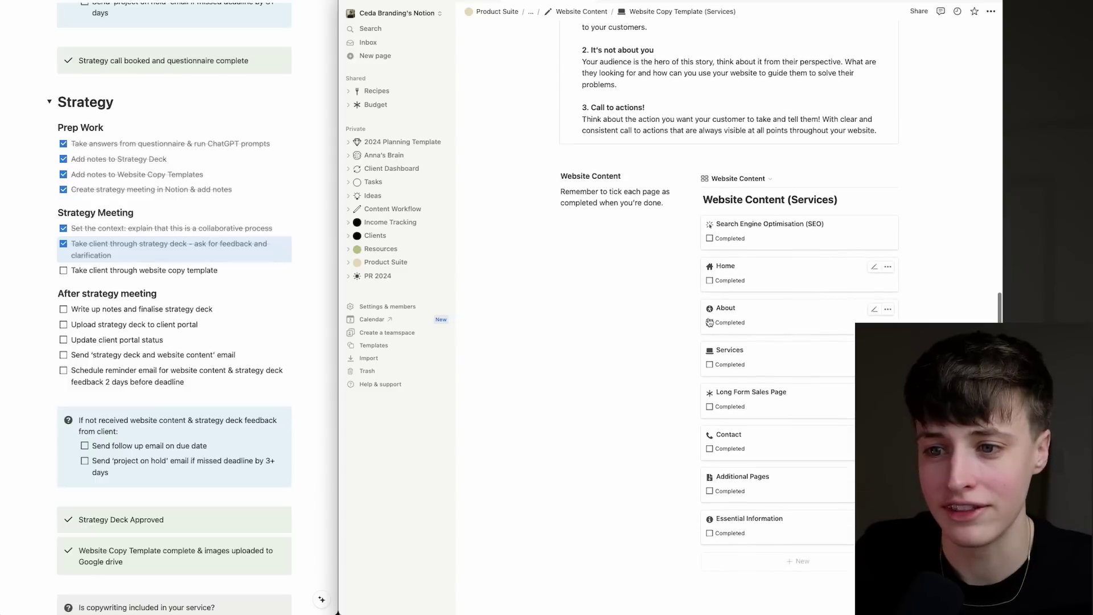
pyautogui.click(766, 278)
pyautogui.scroll(-15, 816, 356)
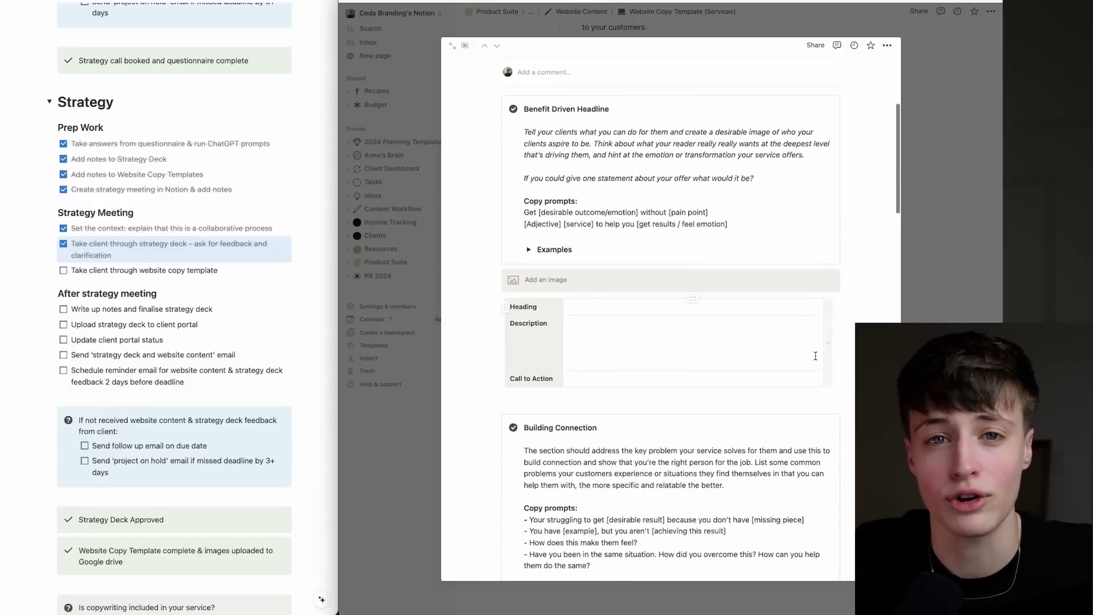
pyautogui.scroll(-10, 815, 355)
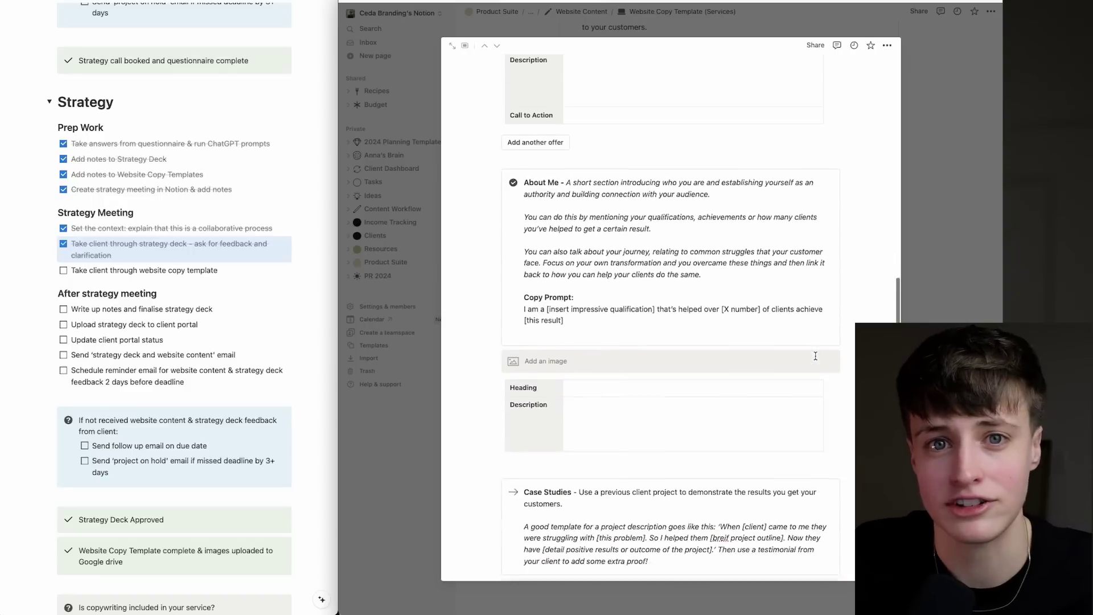
pyautogui.scroll(15, 815, 356)
pyautogui.scroll(10, 816, 356)
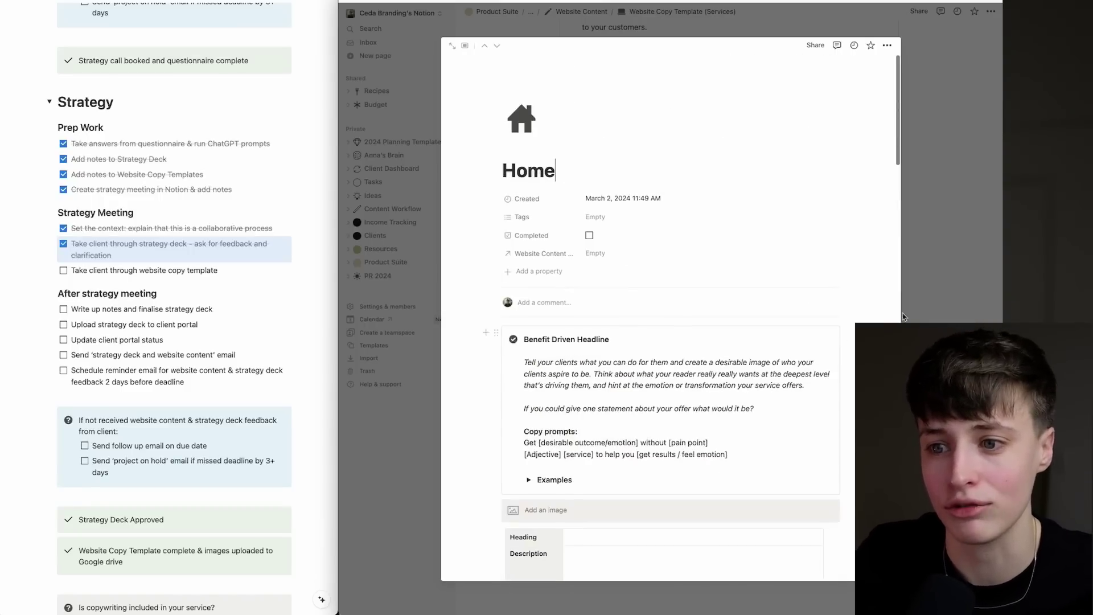
# Close the Home preview and tick 'Take client through website copy template'.
pyautogui.press('Escape')
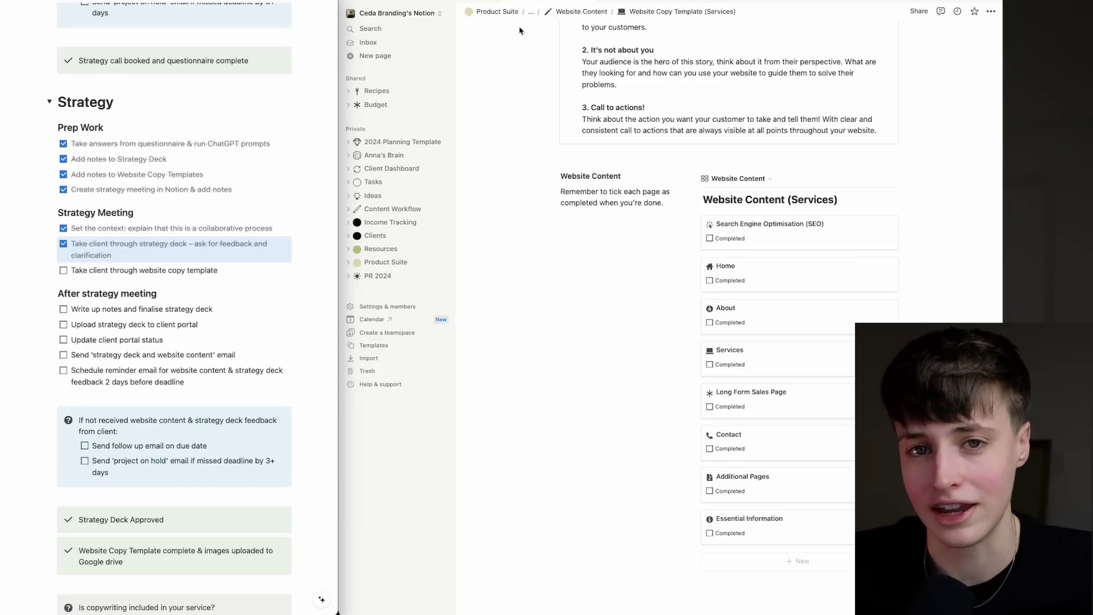
pyautogui.click(64, 270)
pyautogui.scroll(-3, 64, 236)
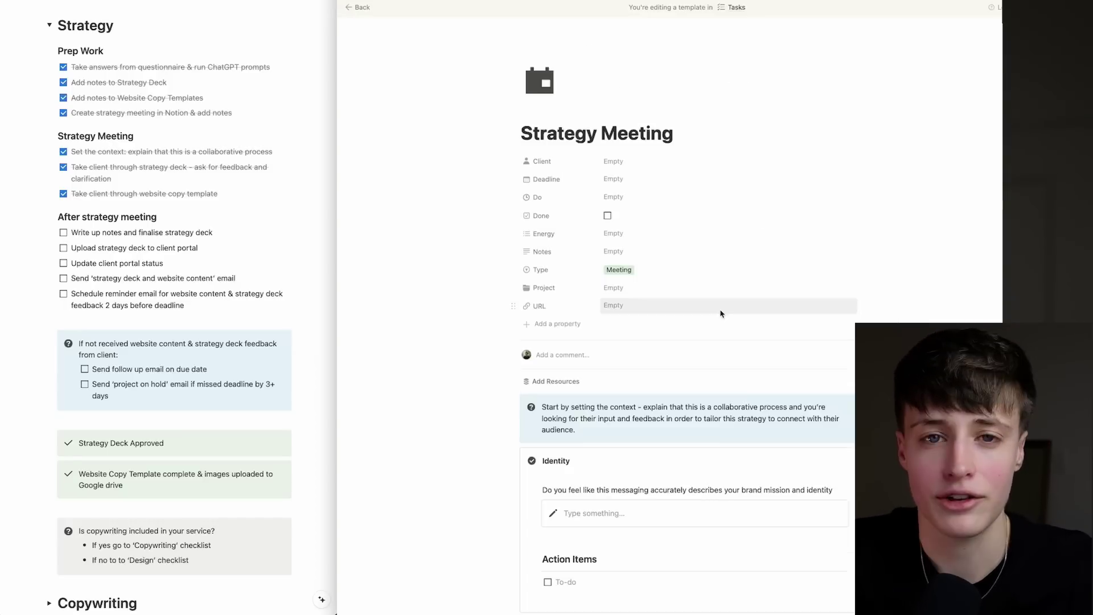
# Review the closing notes on uploading website images and completing the Website Copy Templates.
pyautogui.scroll(-10, 720, 311)
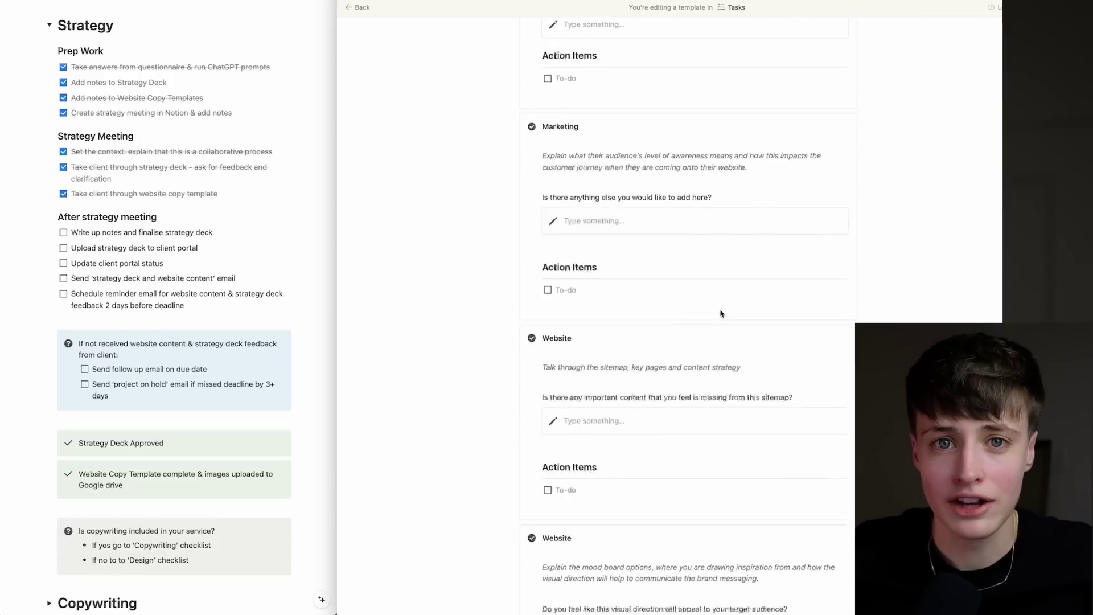
pyautogui.scroll(-8, 721, 313)
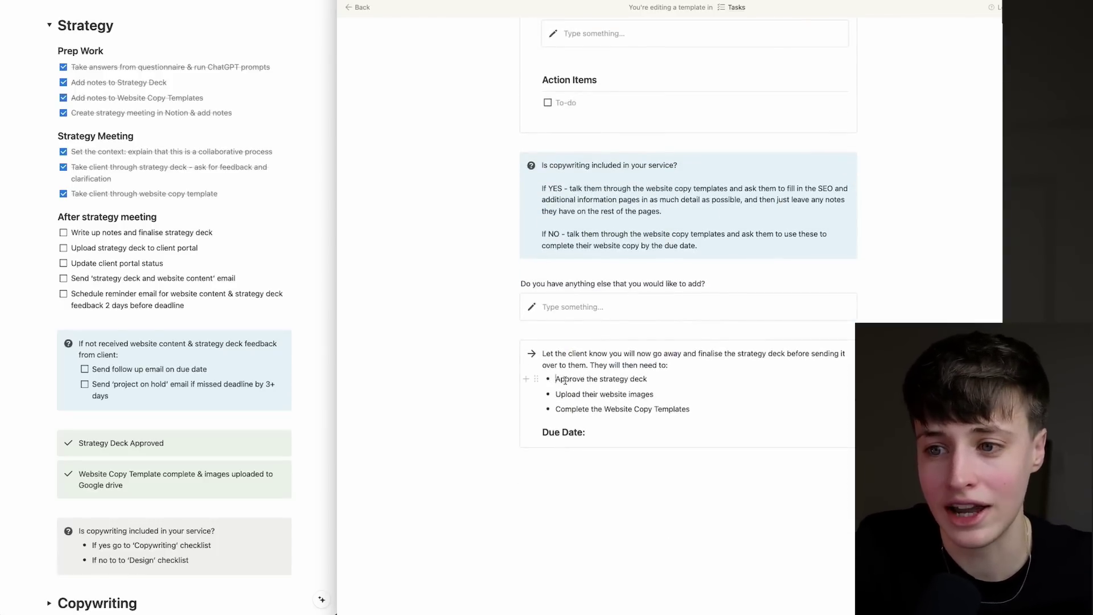
pyautogui.moveTo(556, 379); pyautogui.dragTo(562, 394)
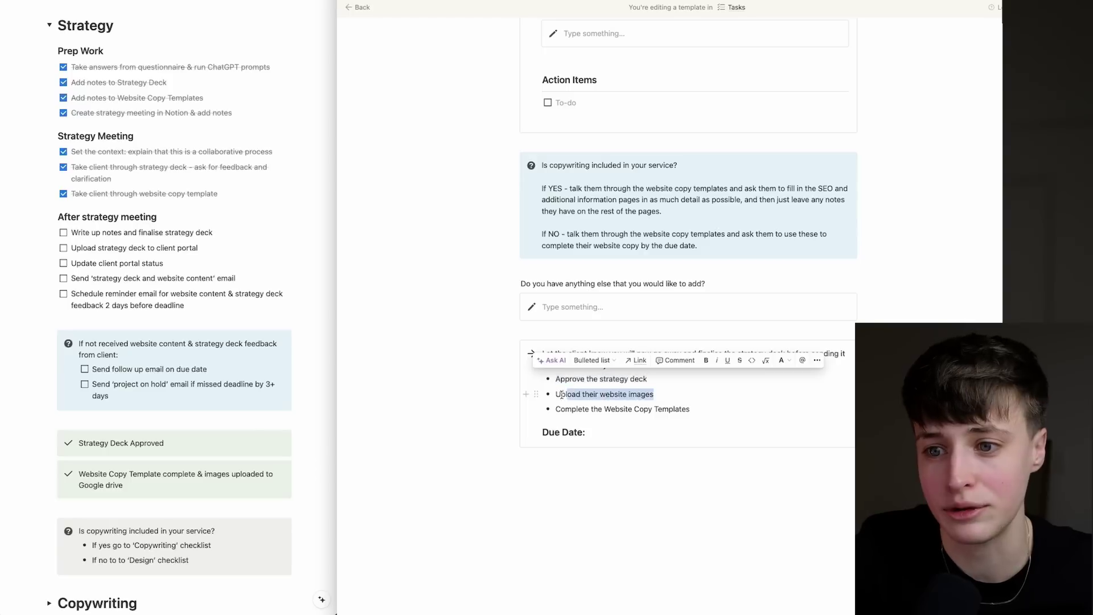
pyautogui.moveTo(691, 409); pyautogui.dragTo(560, 415)
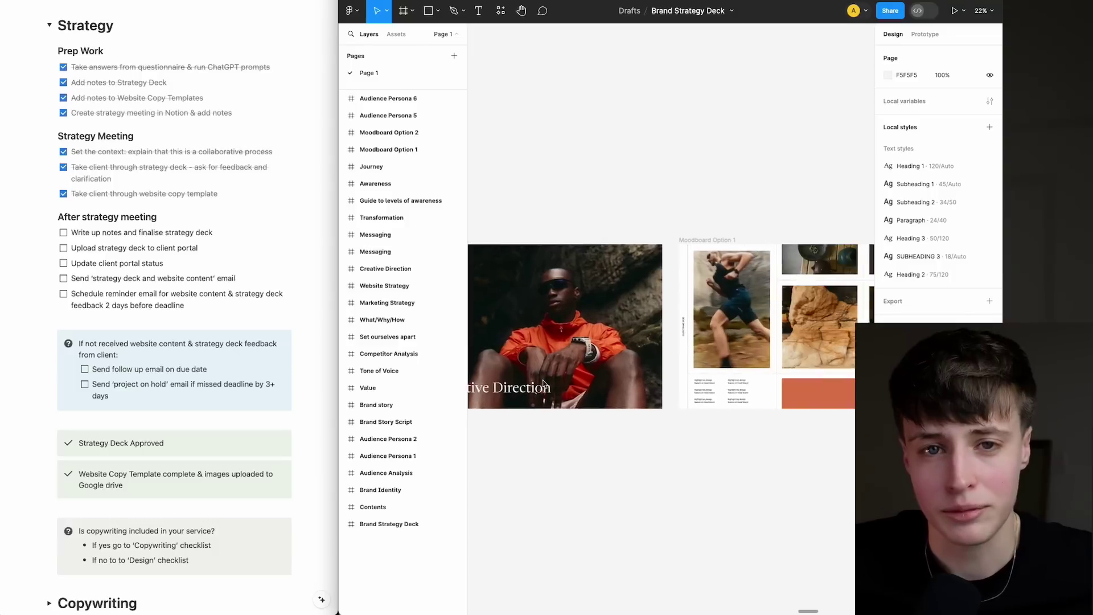
pyautogui.hscroll(5, 542, 384)
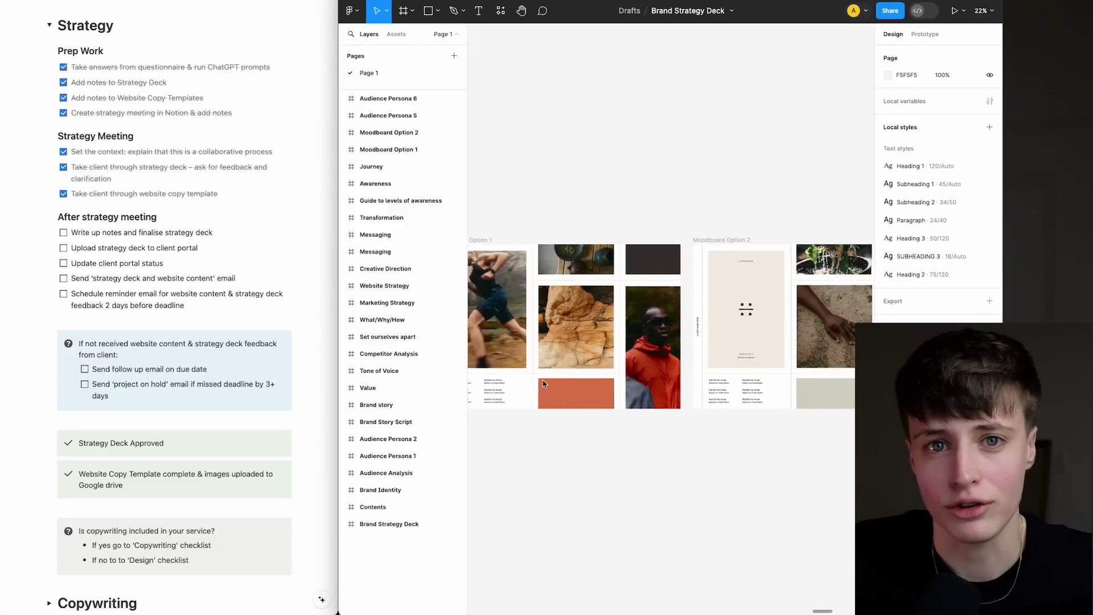
pyautogui.hscroll(5, 542, 384)
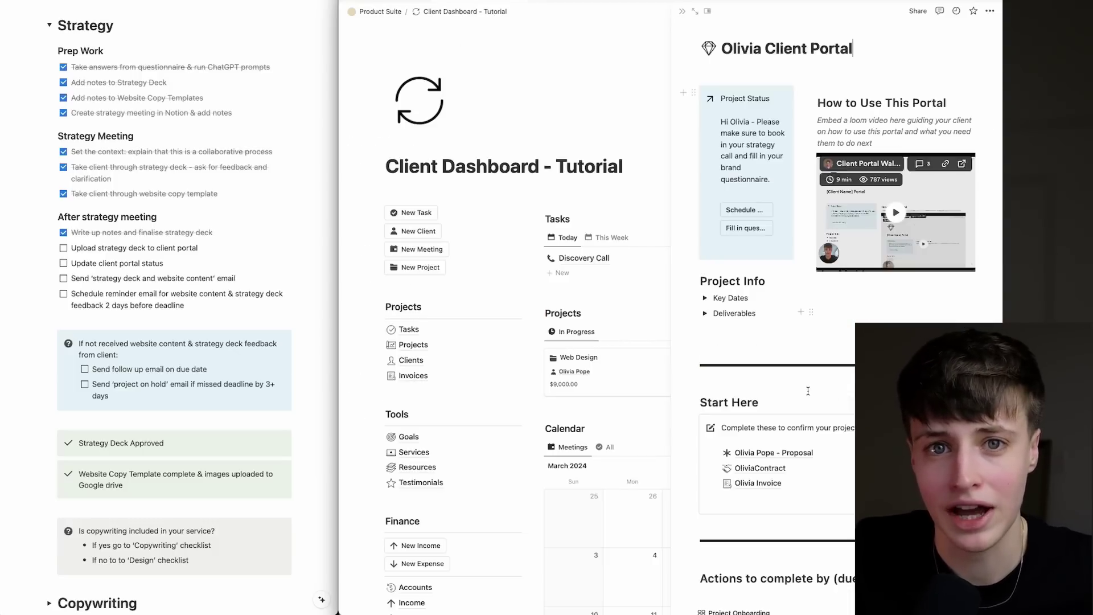
# Open the Strategy PDF feedback page and expand its First Draft section.
pyautogui.scroll(-10, 809, 390)
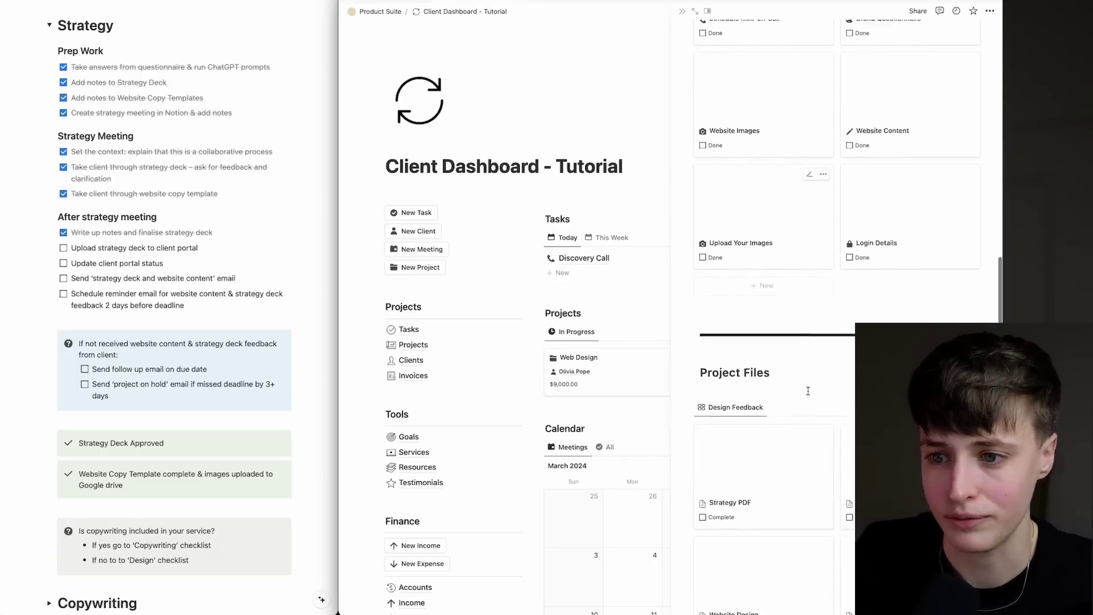
pyautogui.scroll(-1, 809, 395)
pyautogui.click(776, 264)
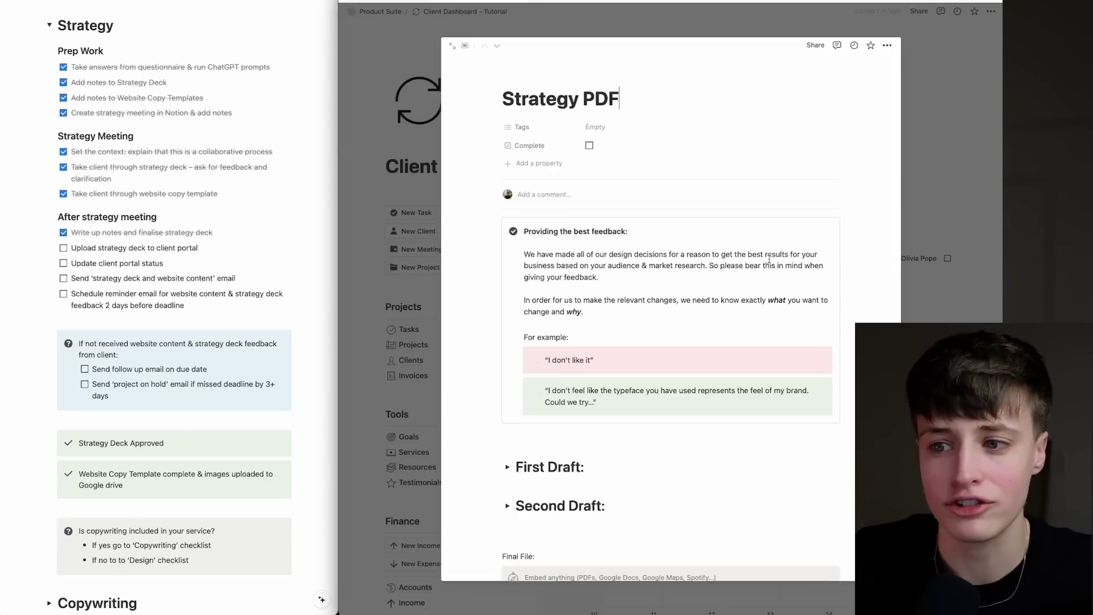
pyautogui.scroll(-2, 766, 400)
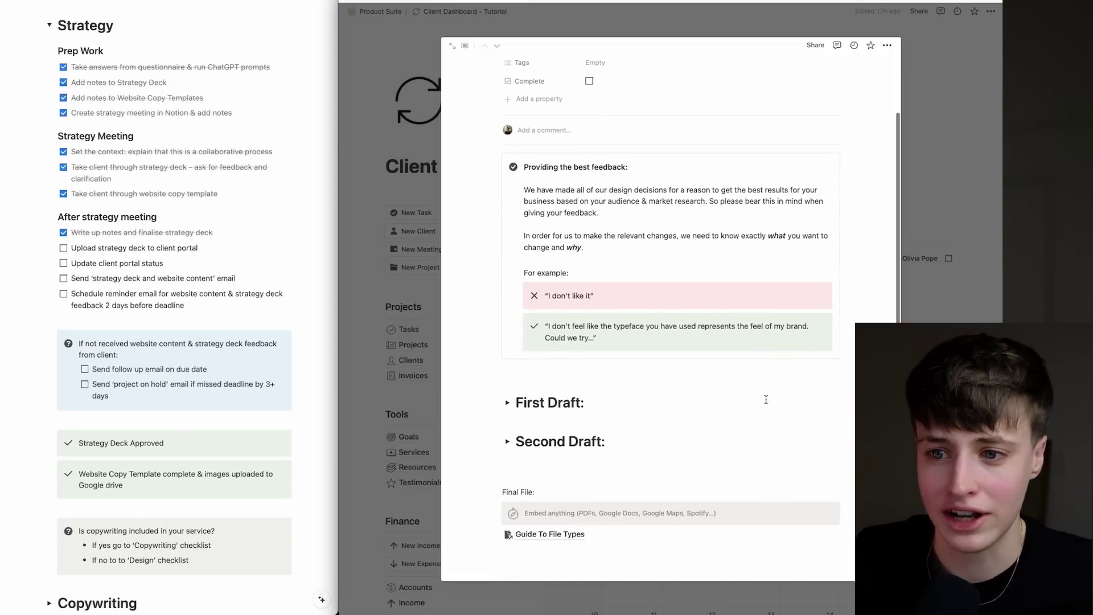
pyautogui.click(508, 403)
pyautogui.scroll(-1, 558, 411)
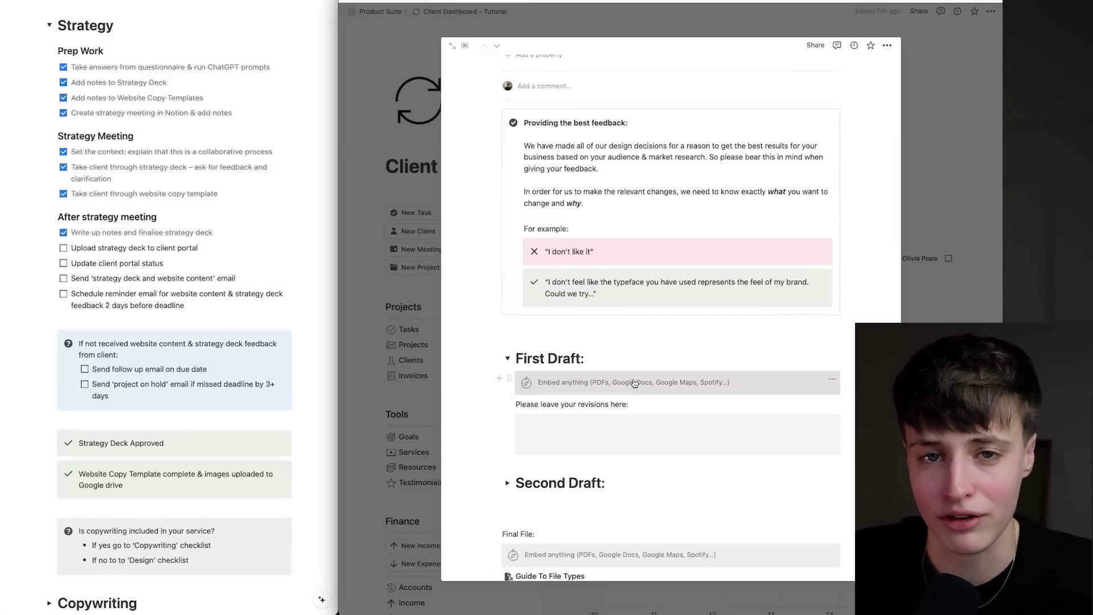
pyautogui.scroll(-4, 146, 264)
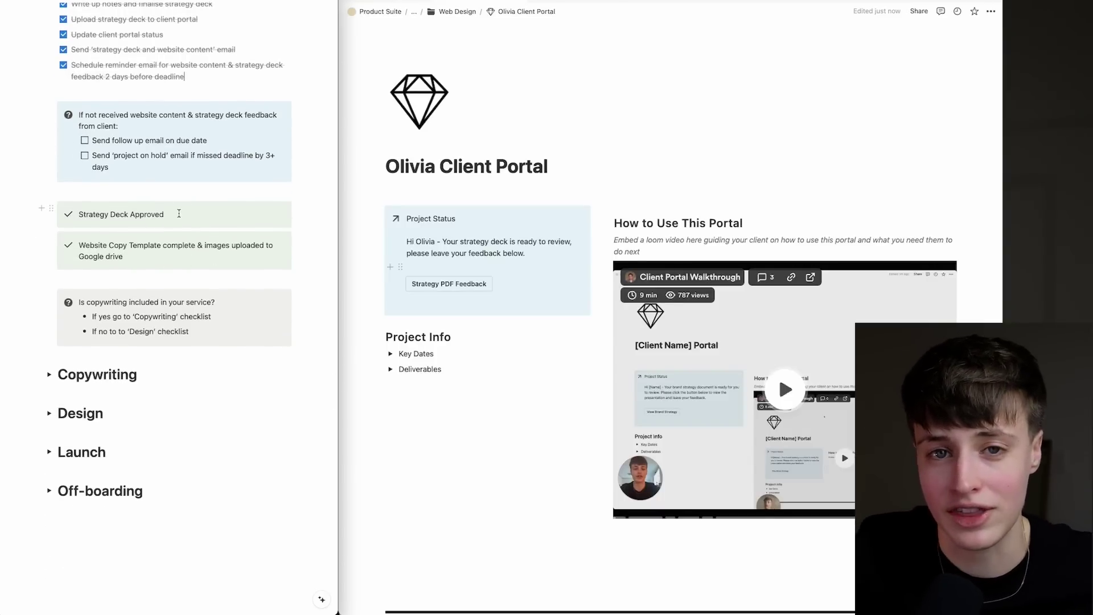
# Mark Schedule Kick-off Call, Brand Questionnaire, Website Images and Website Content as Done.
pyautogui.scroll(-1, 453, 379)
pyautogui.scroll(-10, 452, 378)
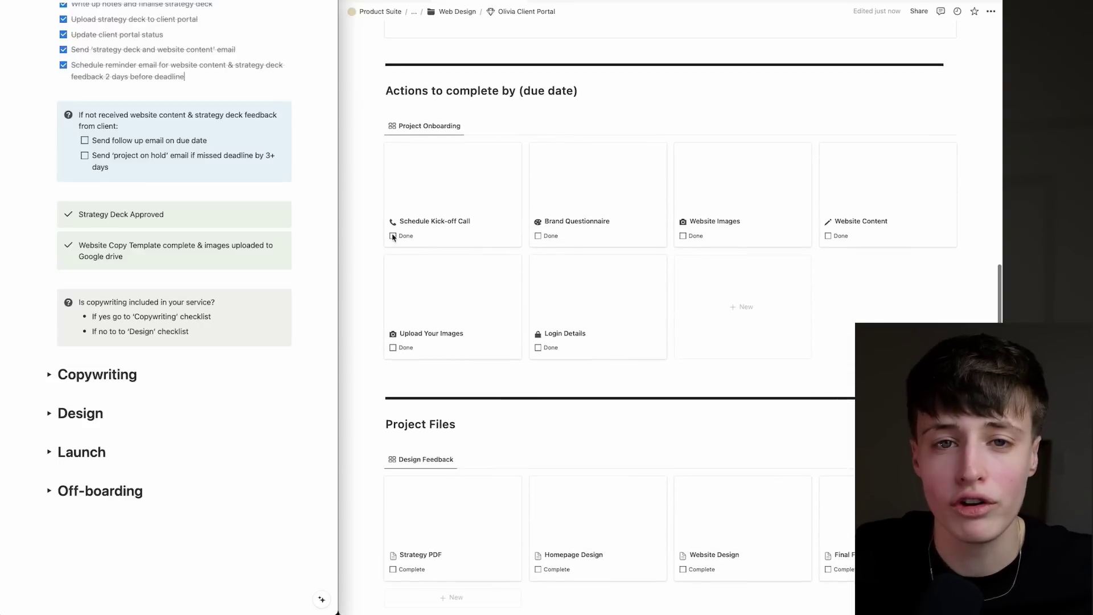
pyautogui.click(393, 236)
pyautogui.click(538, 236)
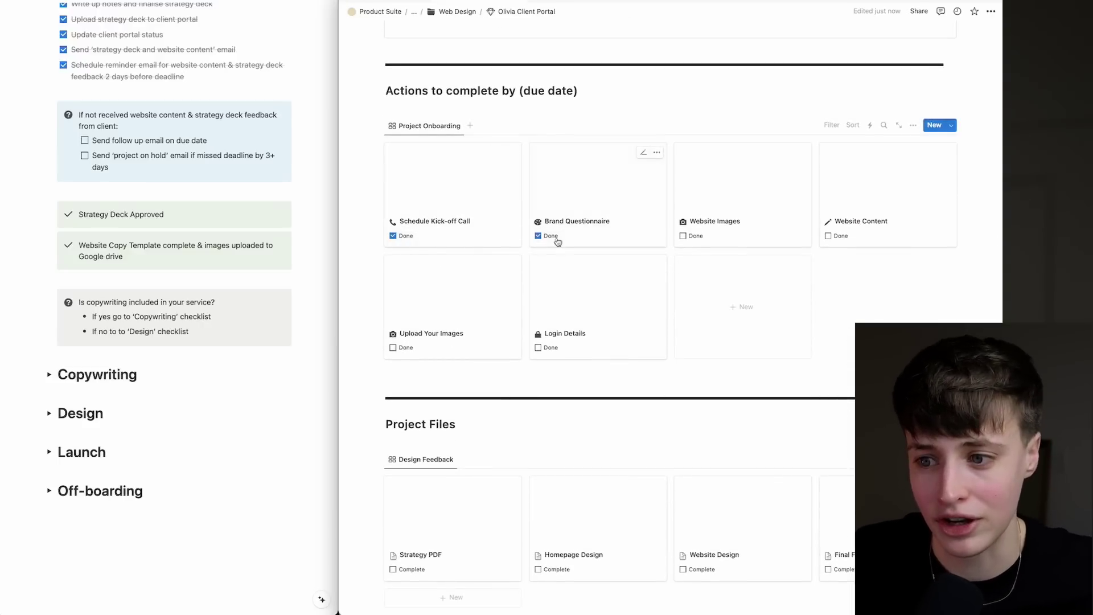
pyautogui.click(682, 236)
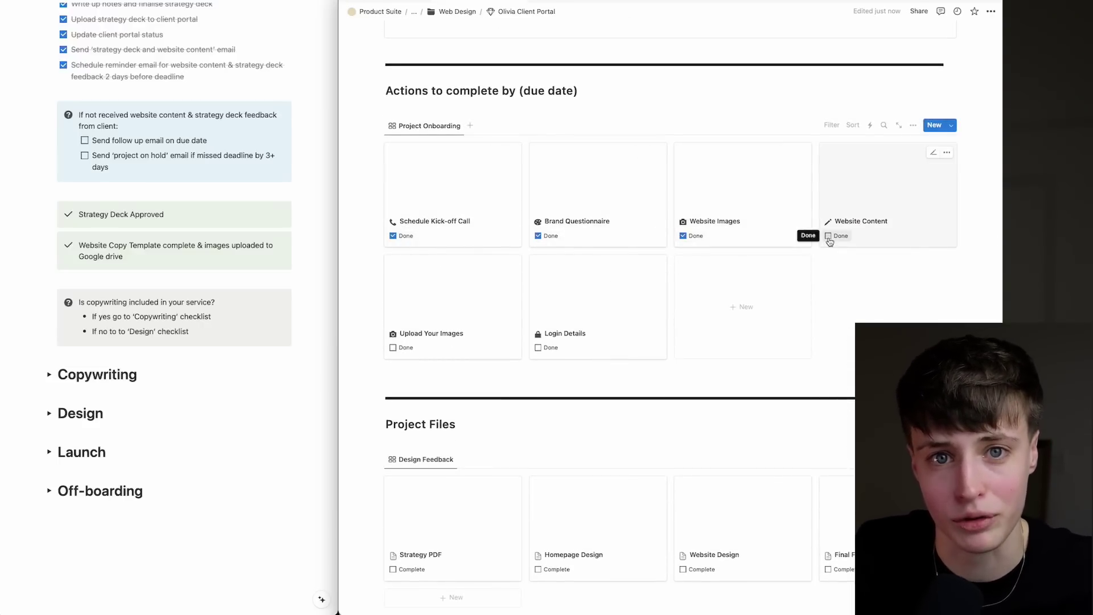
pyautogui.click(828, 236)
# Mark Upload Your Images and Login Details Done, and the Strategy PDF Complete.
pyautogui.scroll(-3, 714, 301)
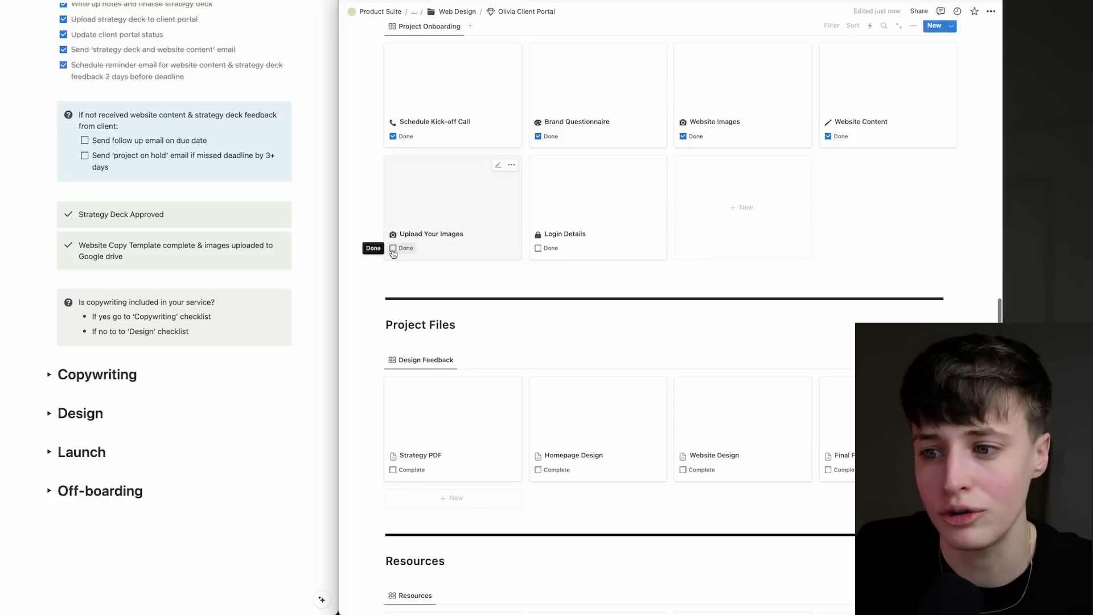
pyautogui.click(393, 248)
pyautogui.scroll(-2, 406, 274)
pyautogui.click(539, 182)
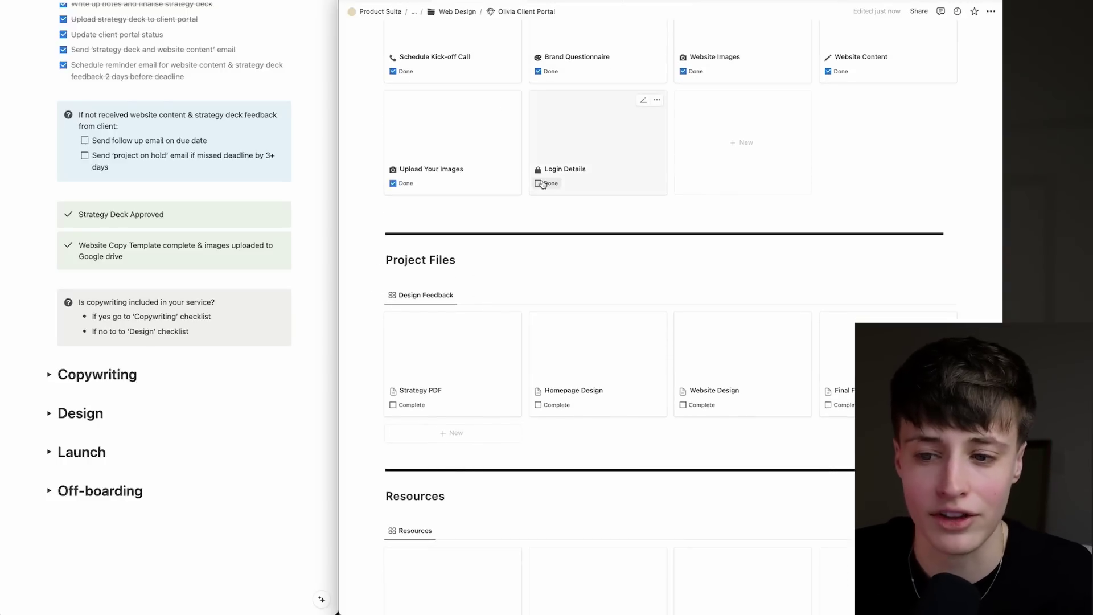
pyautogui.scroll(-2, 455, 313)
pyautogui.click(393, 361)
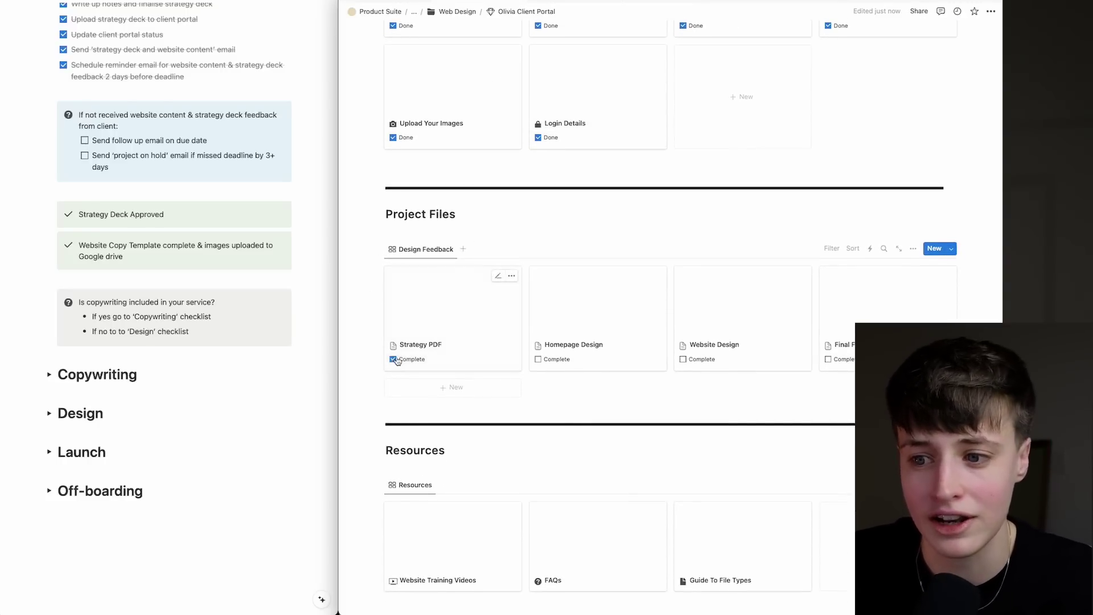
pyautogui.scroll(2, 489, 323)
pyautogui.scroll(3, 489, 323)
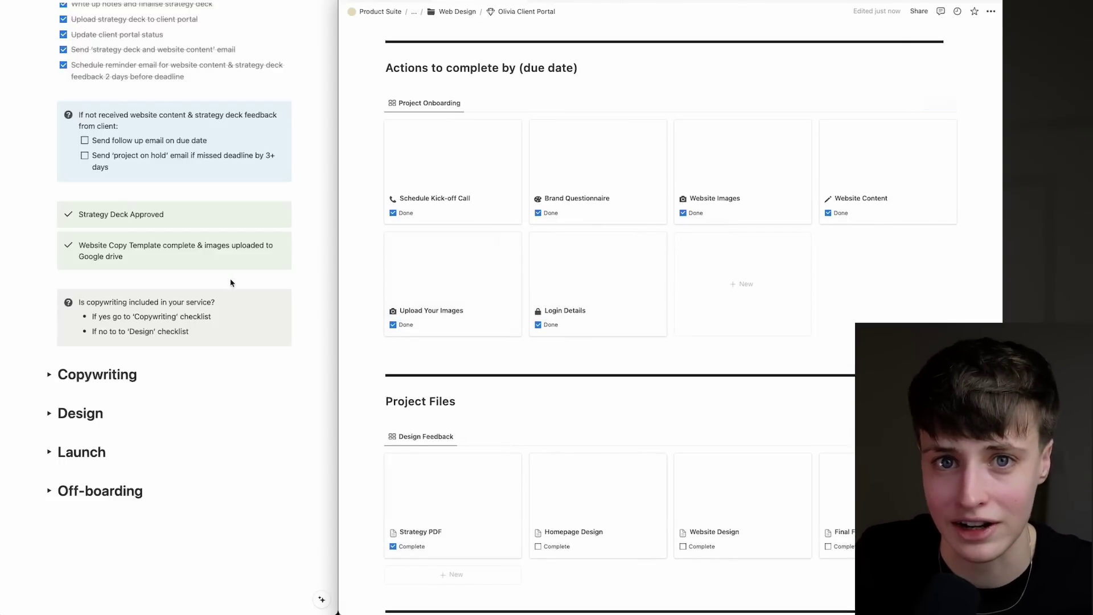
pyautogui.click(182, 320)
# Expand the Copywriting toggle to reveal SEO research, Content Writing and Website Content Feedback.
pyautogui.scroll(-2, 198, 319)
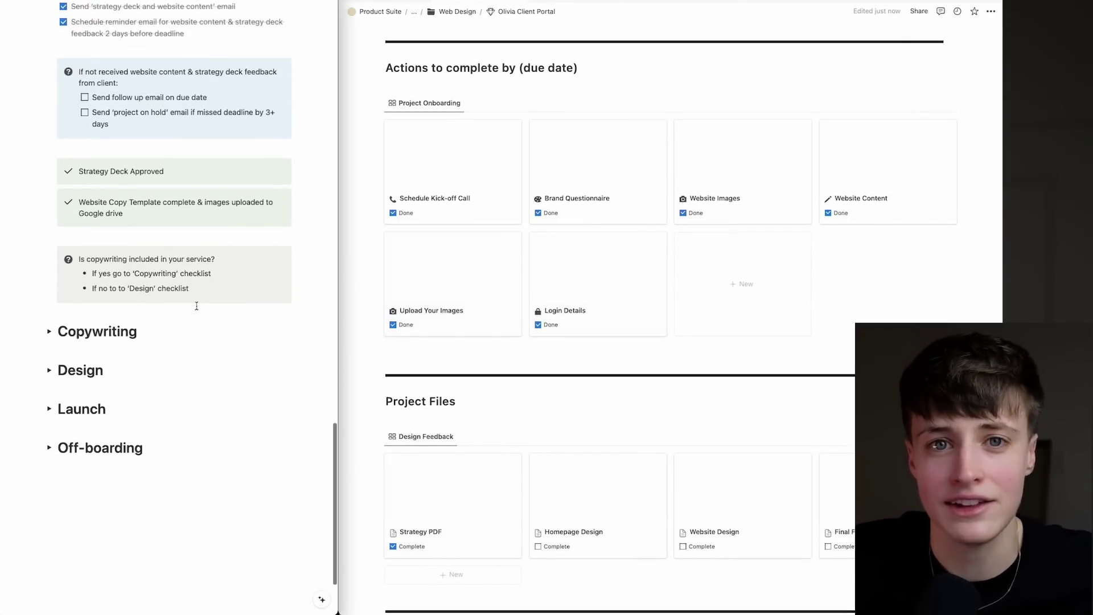
pyautogui.click(50, 331)
pyautogui.scroll(-5, 131, 329)
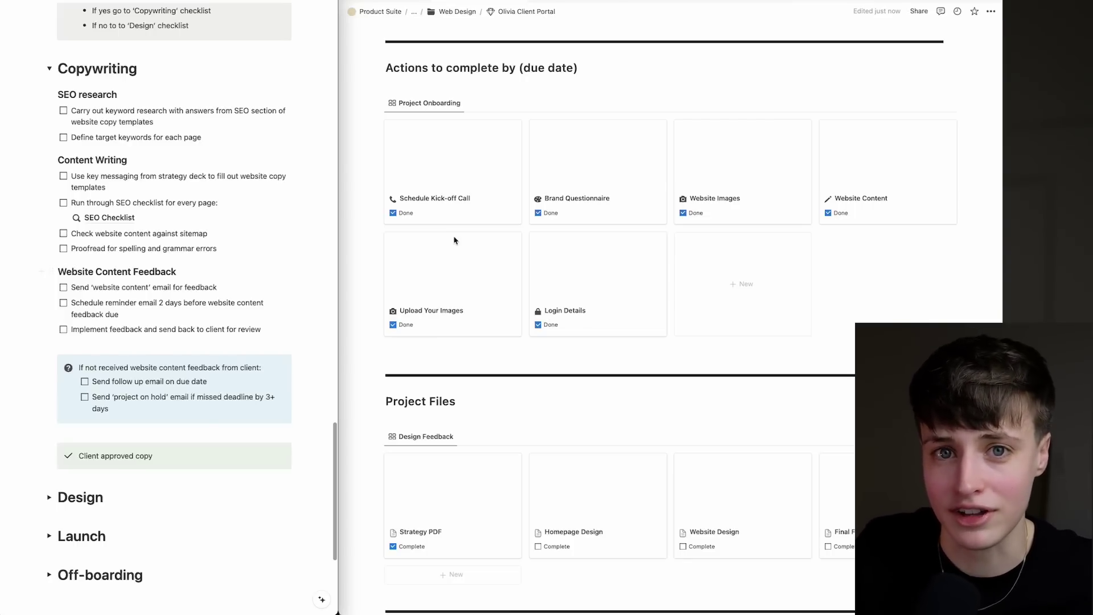
# Browse the Website Content task, its Services copy template and the SEO guide page.
pyautogui.click(877, 182)
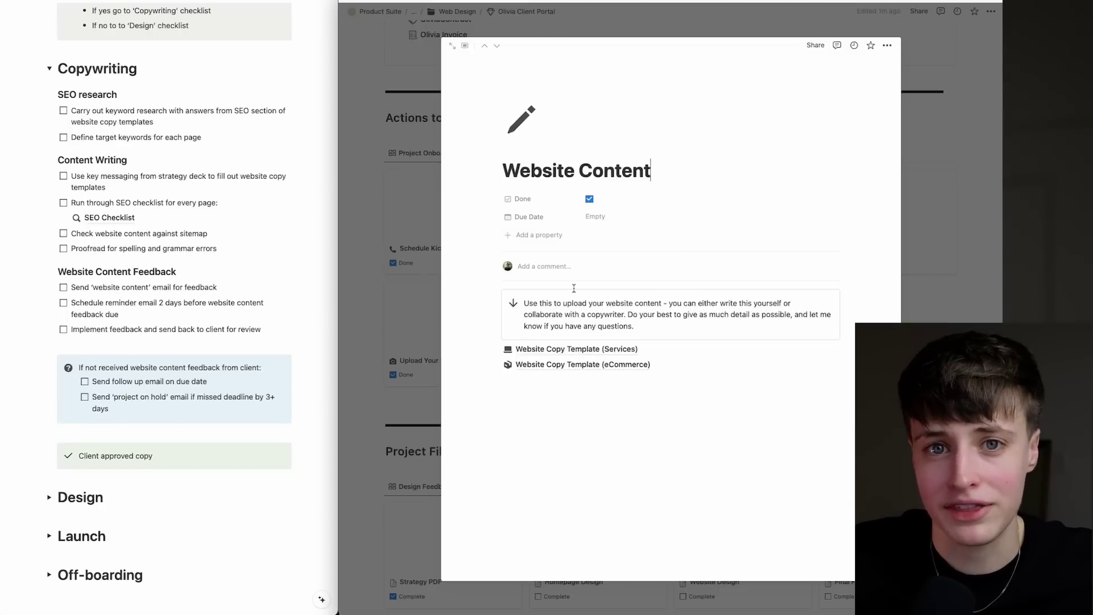
pyautogui.click(579, 350)
pyautogui.scroll(-10, 705, 262)
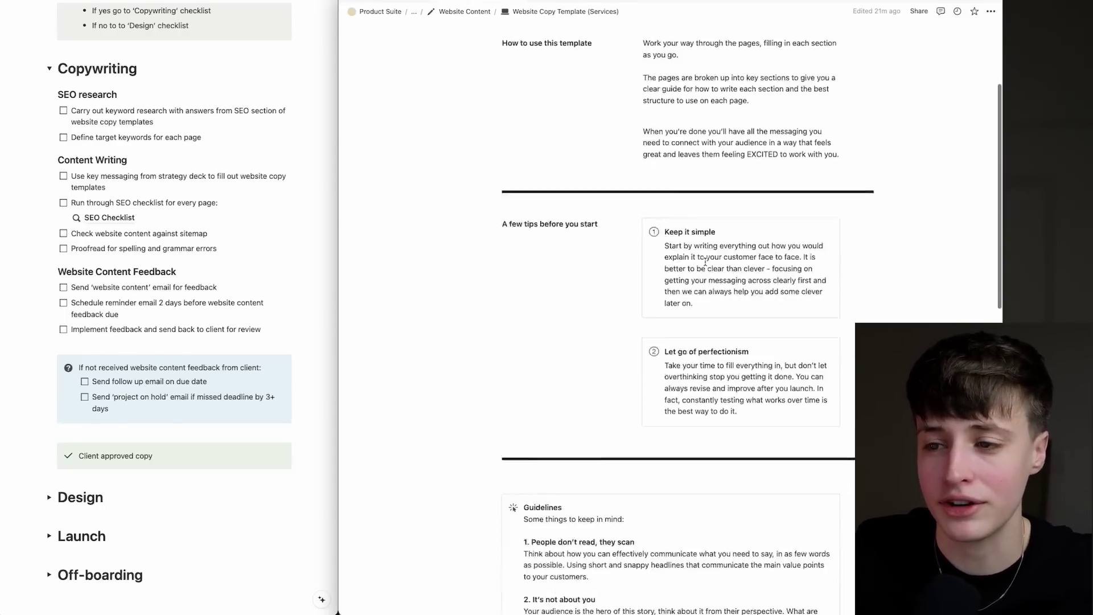
pyautogui.scroll(-3, 705, 262)
pyautogui.click(717, 309)
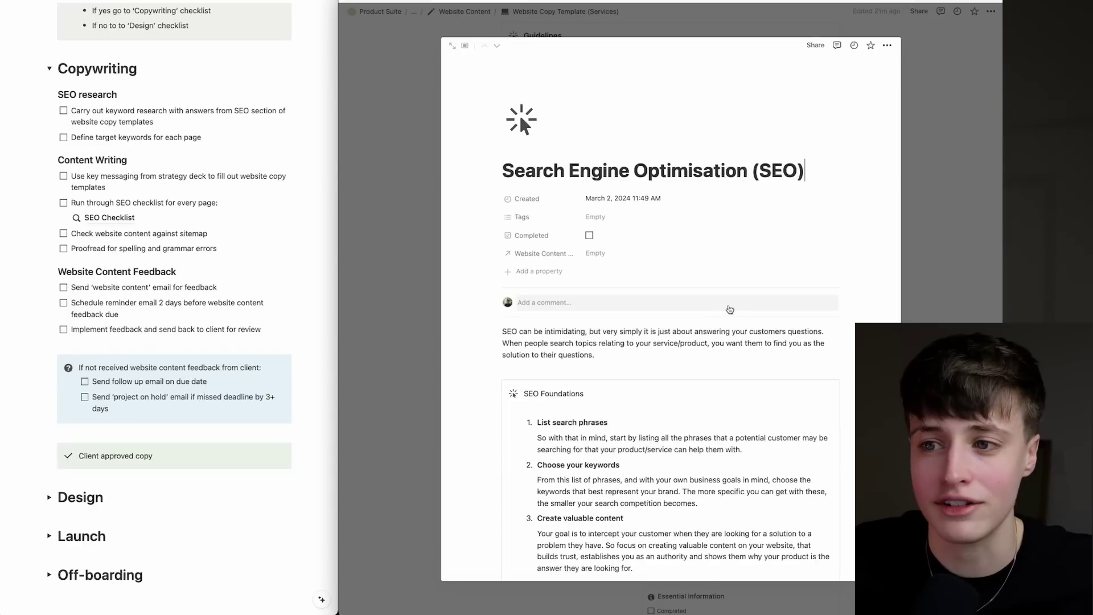
pyautogui.scroll(-2, 744, 308)
pyautogui.scroll(-1, 744, 308)
pyautogui.scroll(-6, 802, 376)
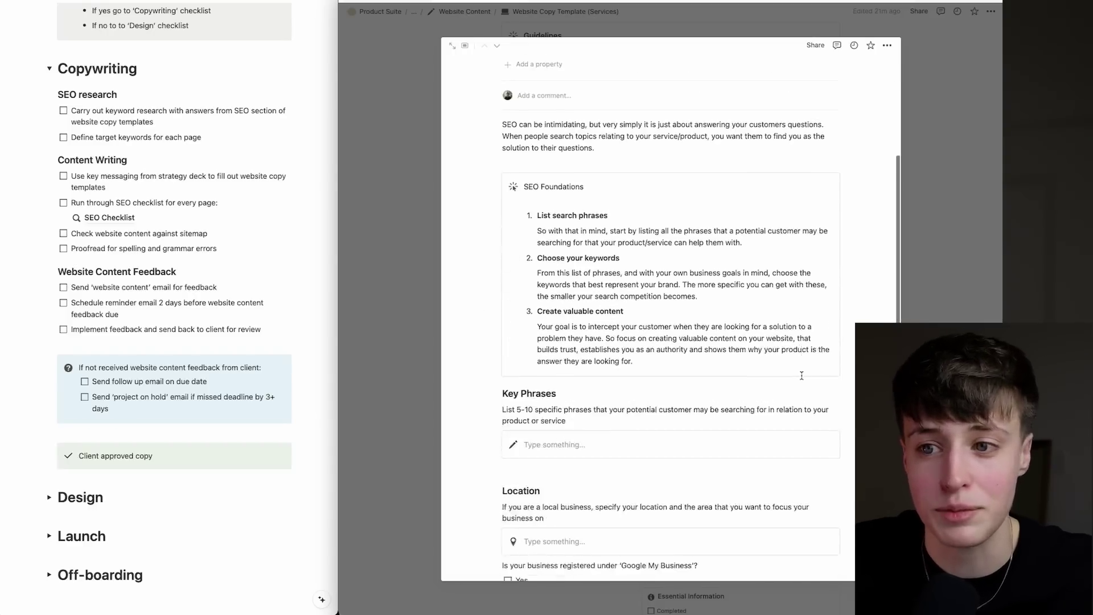
pyautogui.press('Escape')
# Review the Home copy template, then open the SEO Checklist page.
pyautogui.click(655, 336)
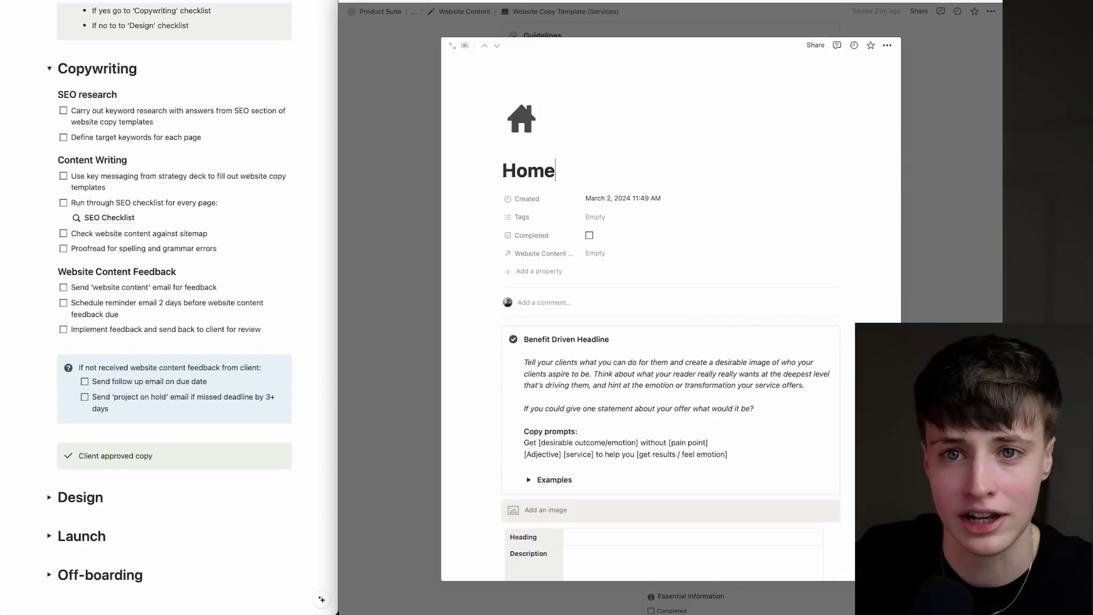
pyautogui.click(918, 286)
pyautogui.scroll(-4, 911, 279)
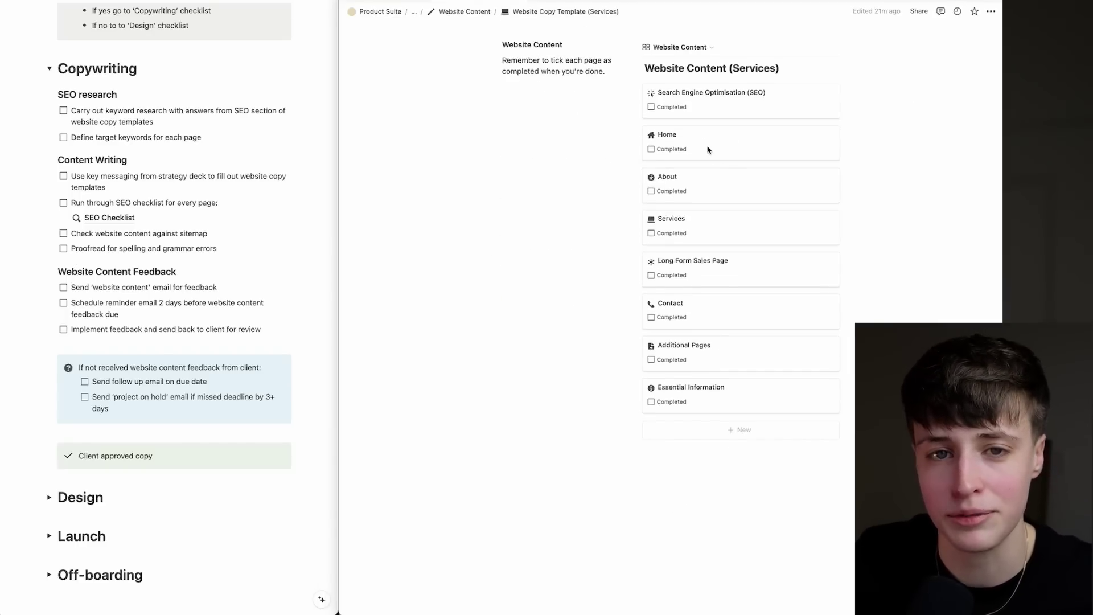
pyautogui.click(726, 148)
pyautogui.scroll(-6, 582, 220)
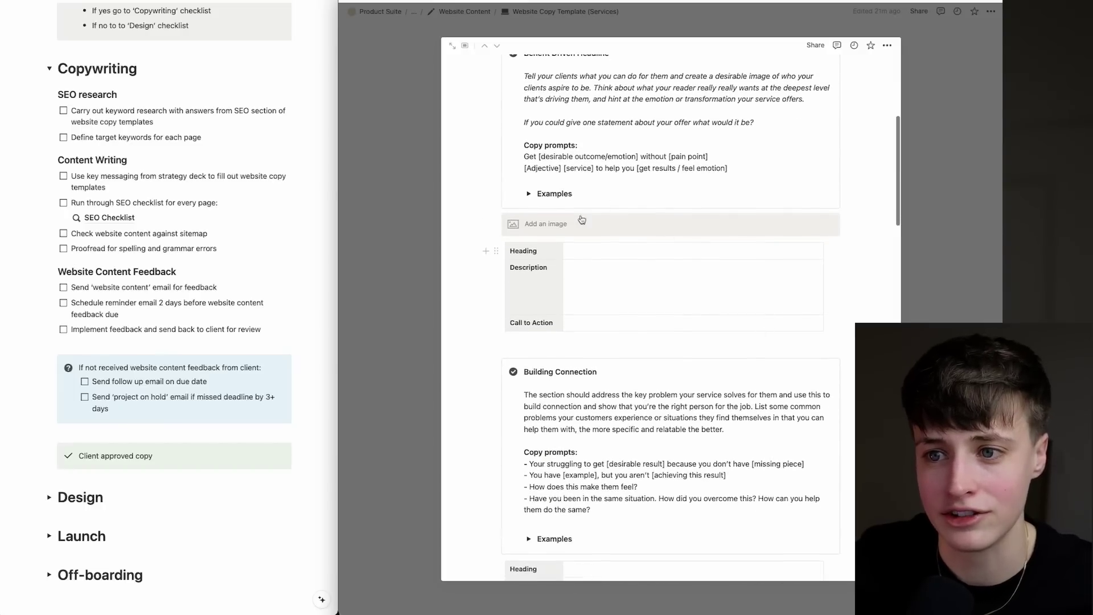
pyautogui.scroll(-3, 718, 354)
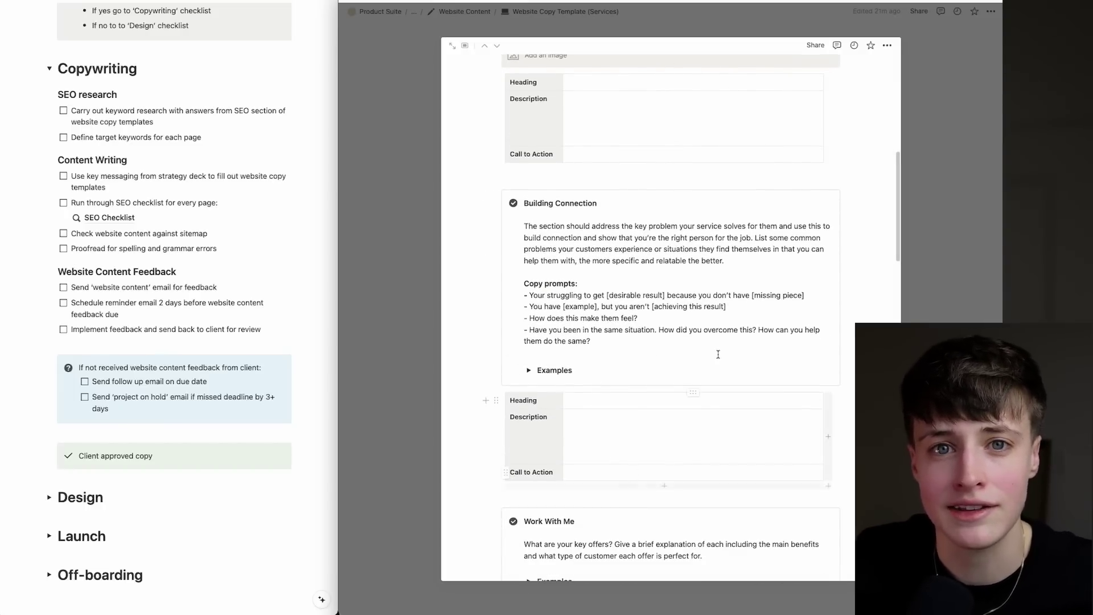
pyautogui.click(111, 216)
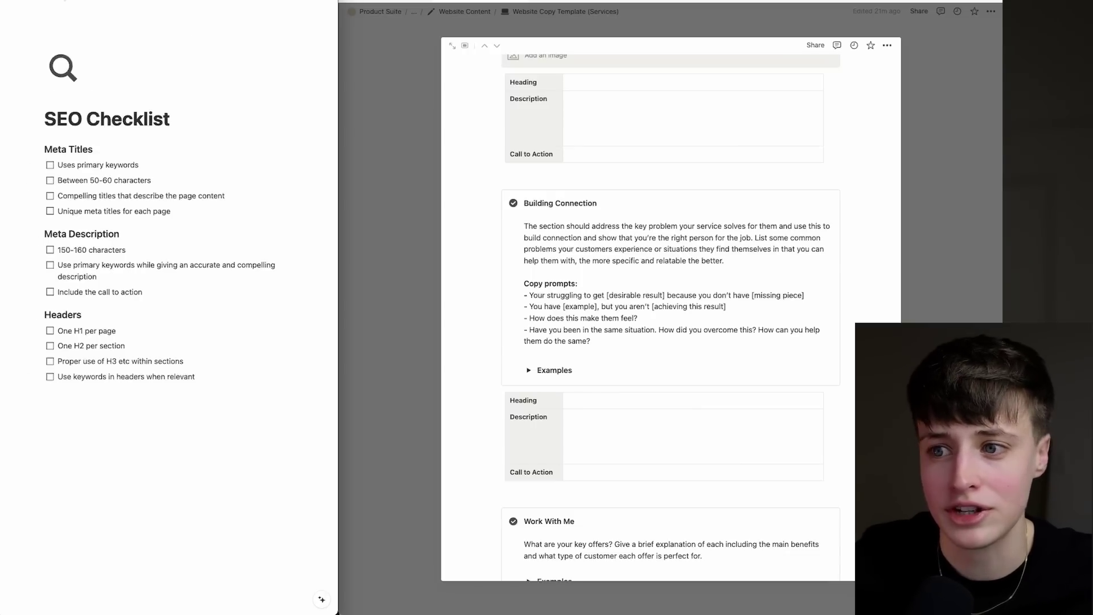
# Go back from the SEO Checklist to the Copywriting checklist in the SOP.
pyautogui.click(57, 8)
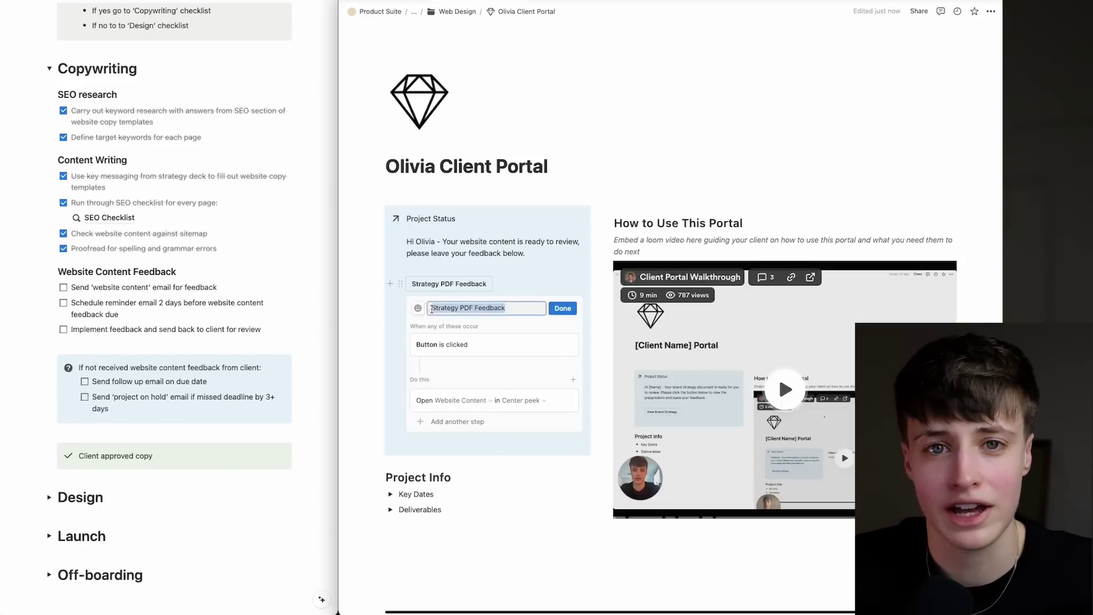
# Name the portal button 'Website Content Feedback' and tick the email, reminder and implemented-feedback items.
pyautogui.write('Website Content')
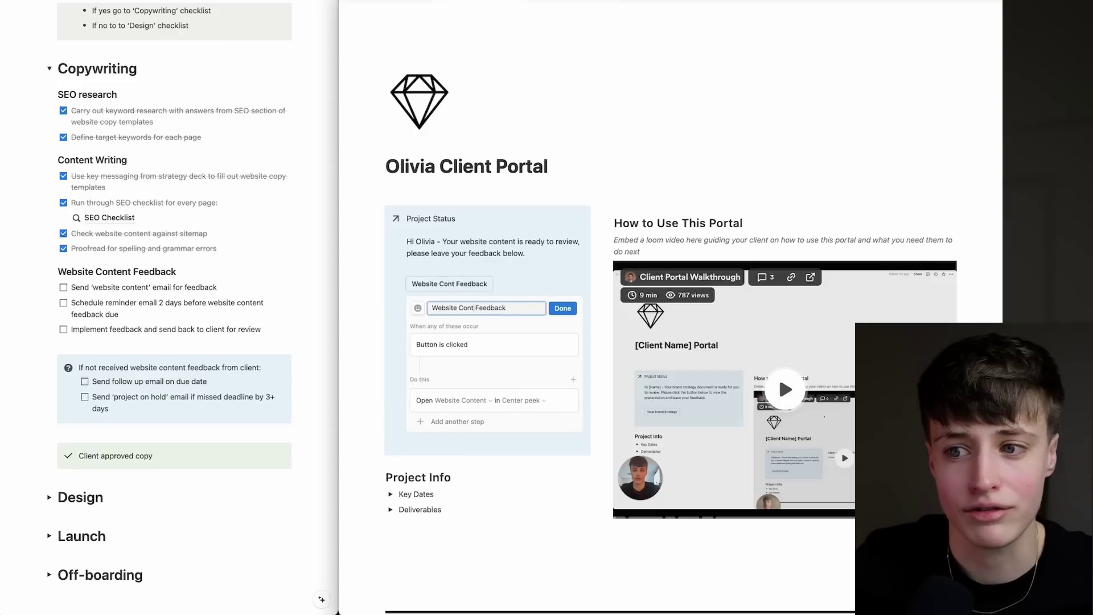
pyautogui.press('Escape')
pyautogui.click(64, 287)
pyautogui.click(63, 302)
pyautogui.click(63, 329)
pyautogui.scroll(-5, 63, 341)
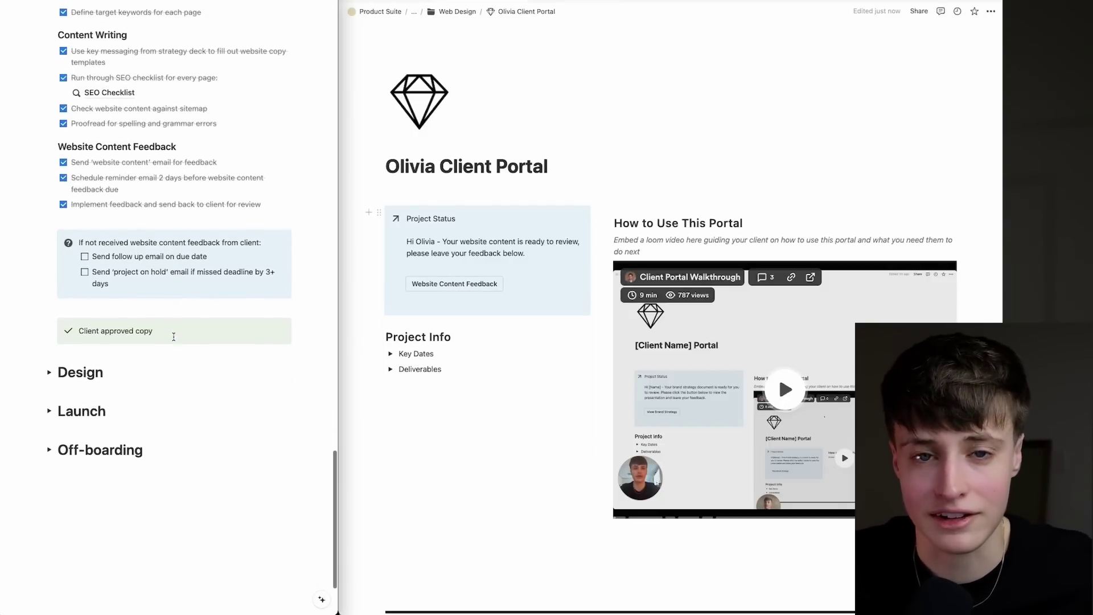
# Tick all five Preparing images tasks: resize, compress, keyword names, logos and favicon.
pyautogui.click(49, 372)
pyautogui.scroll(-10, 134, 371)
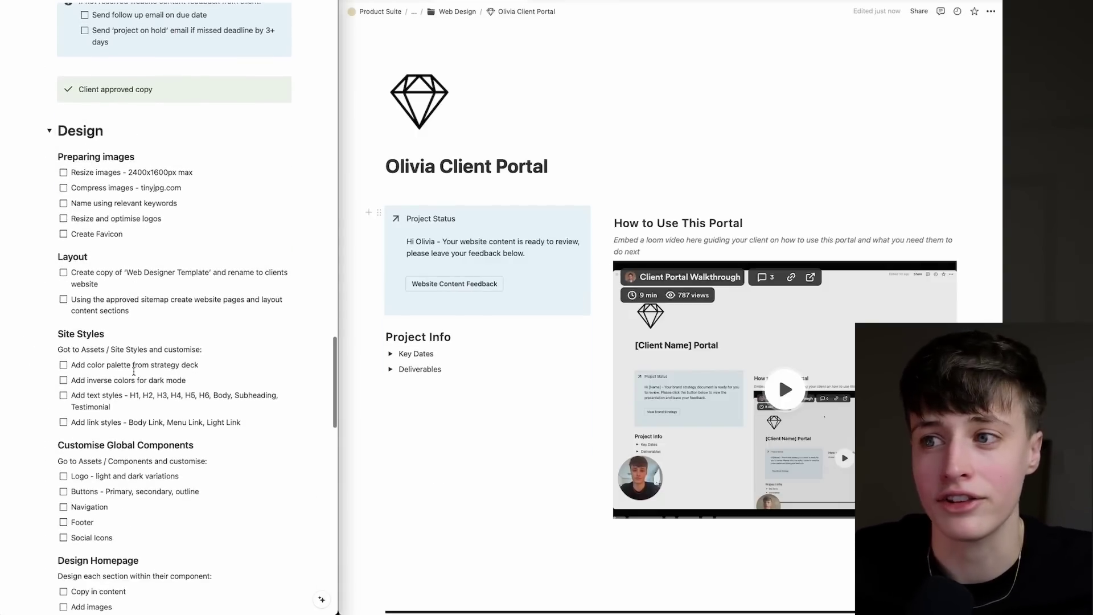
pyautogui.scroll(-2, 133, 371)
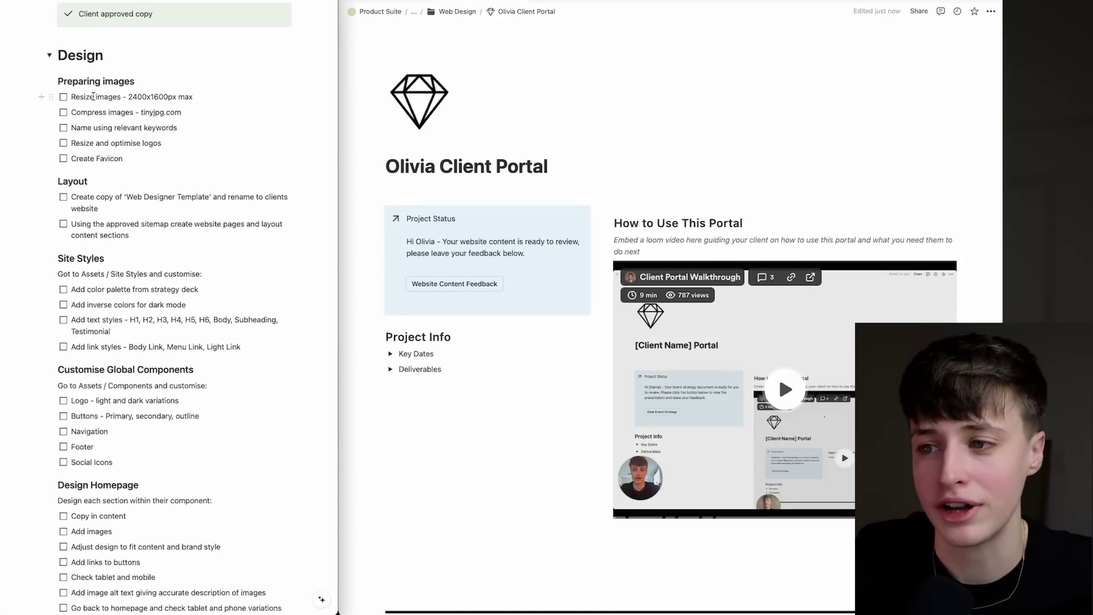
pyautogui.hotkey('ctrl', 'Tab')
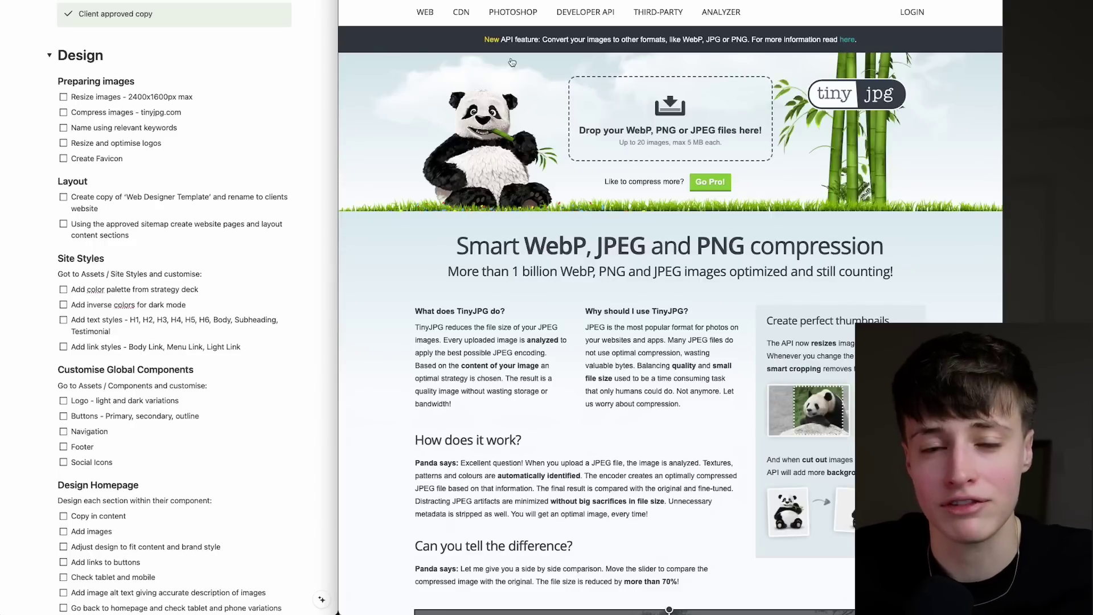
pyautogui.click(63, 96)
pyautogui.click(63, 112)
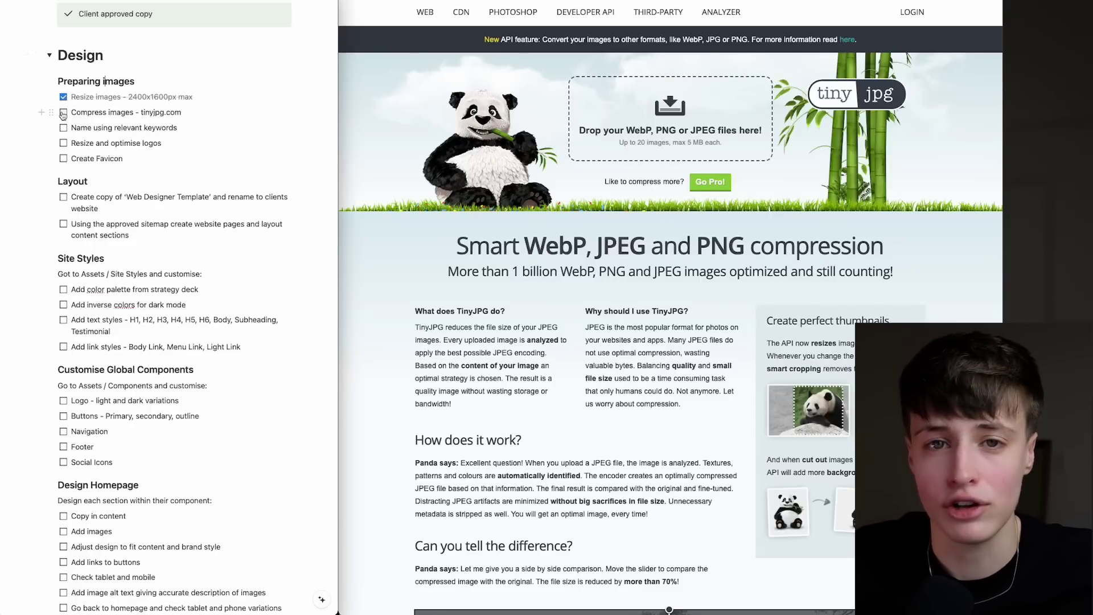
pyautogui.click(64, 127)
pyautogui.click(63, 143)
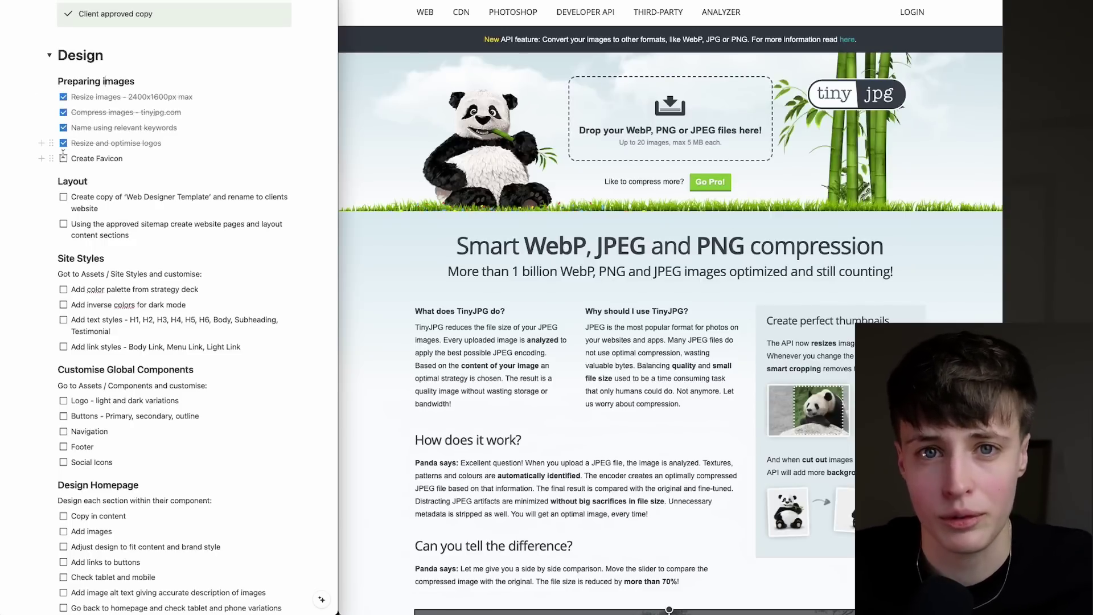
pyautogui.click(63, 158)
pyautogui.hotkey('ctrl', 'Tab')
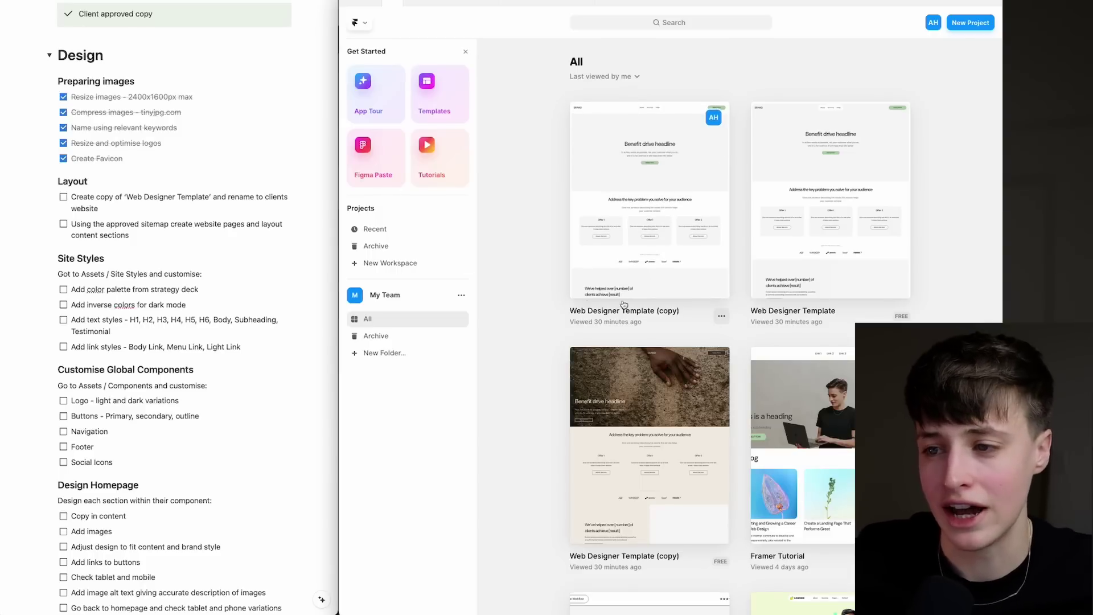
# Duplicate the Web Designer Template and view its About, Contact, Offers, Sales-Page and Social-Media-Menu pages.
pyautogui.click(902, 315)
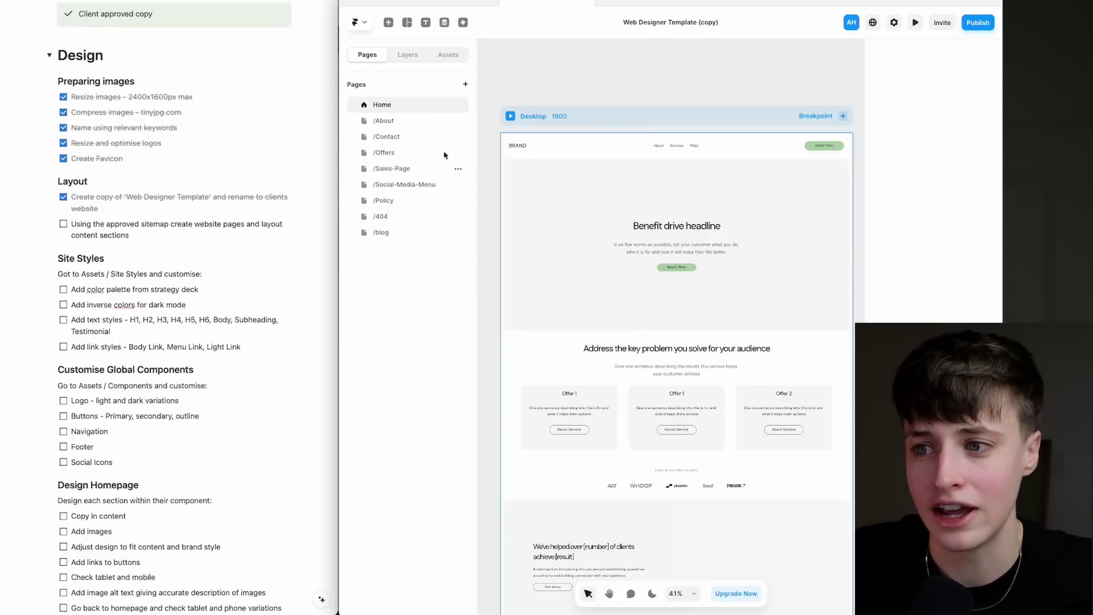
pyautogui.click(381, 121)
pyautogui.click(383, 136)
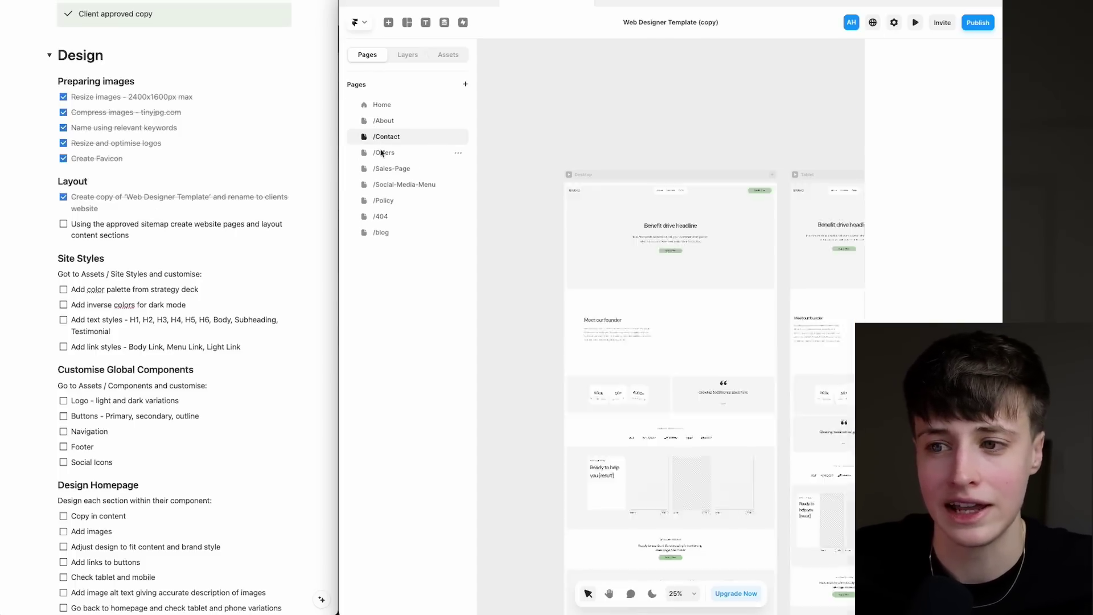
pyautogui.click(382, 152)
pyautogui.click(381, 170)
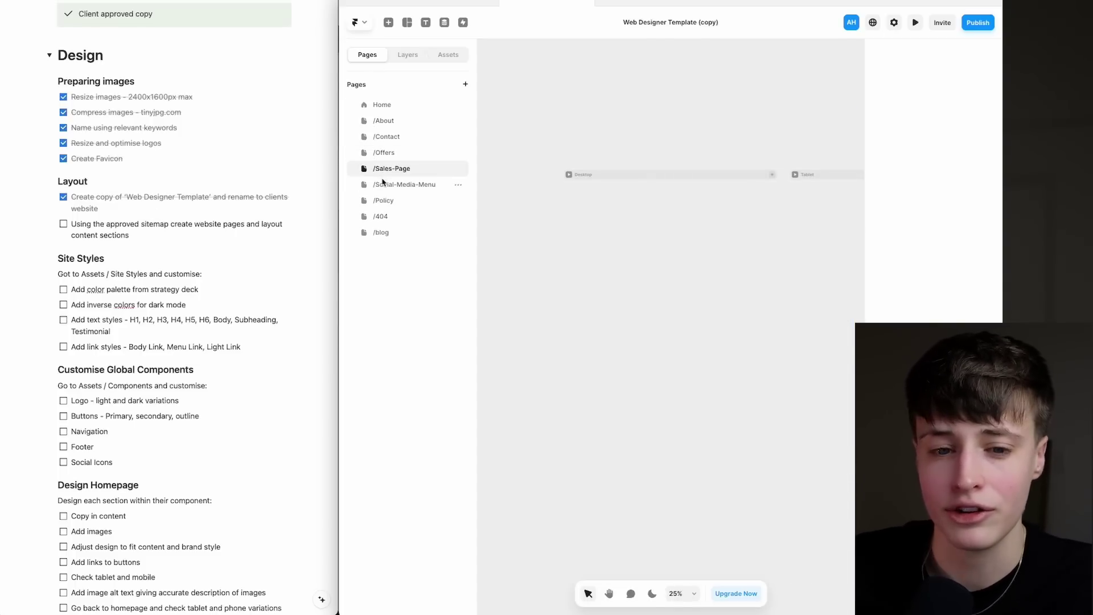
pyautogui.click(385, 186)
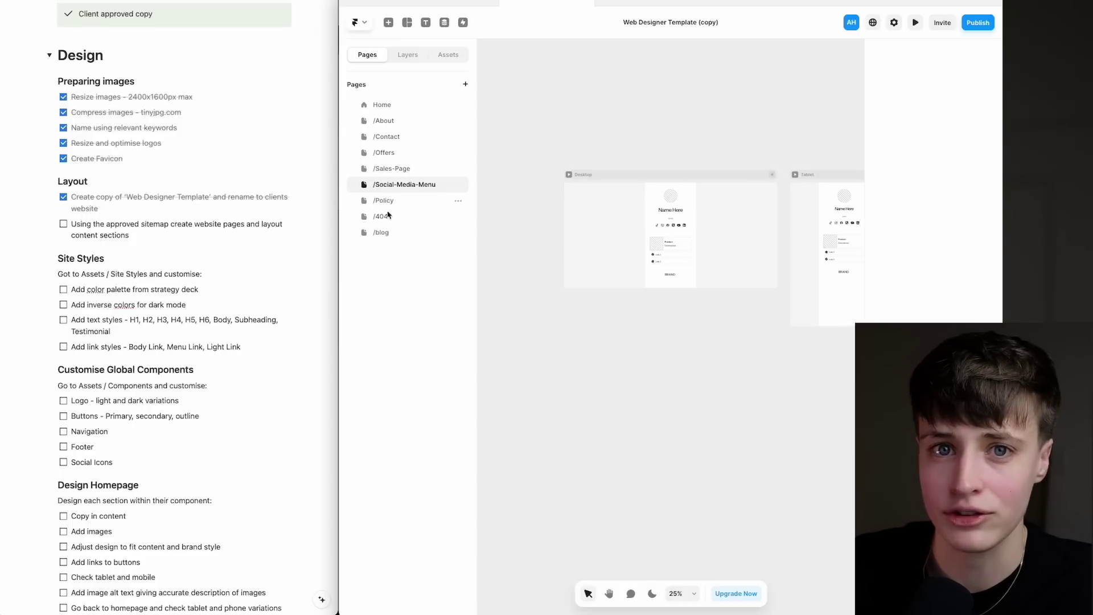
pyautogui.click(383, 106)
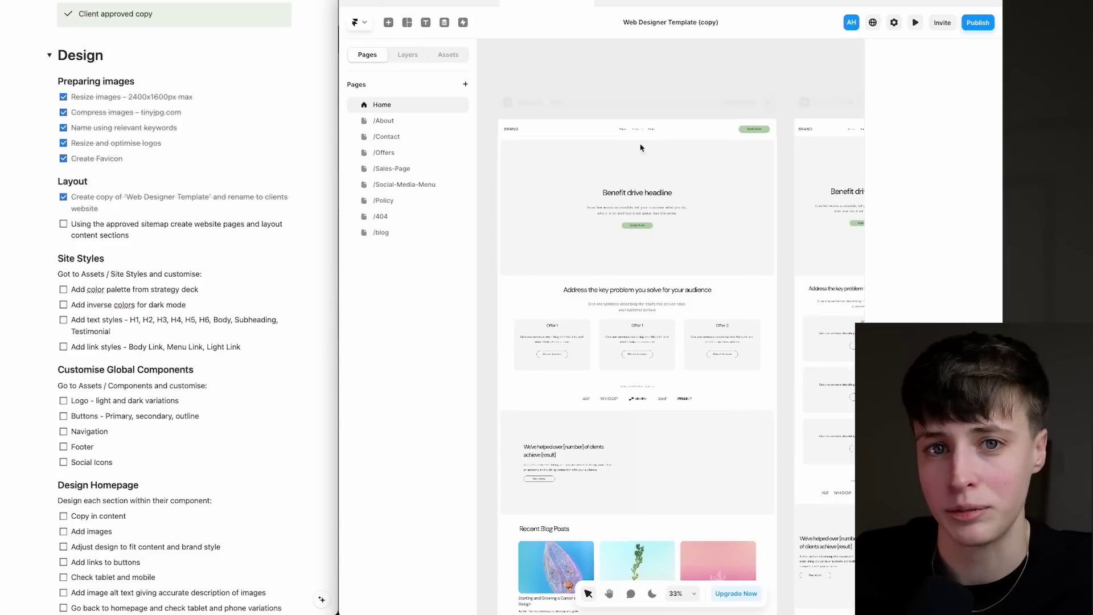
# Revisit the Sales-Page and Home pages, then tick the sitemap pages Layout step.
pyautogui.click(393, 169)
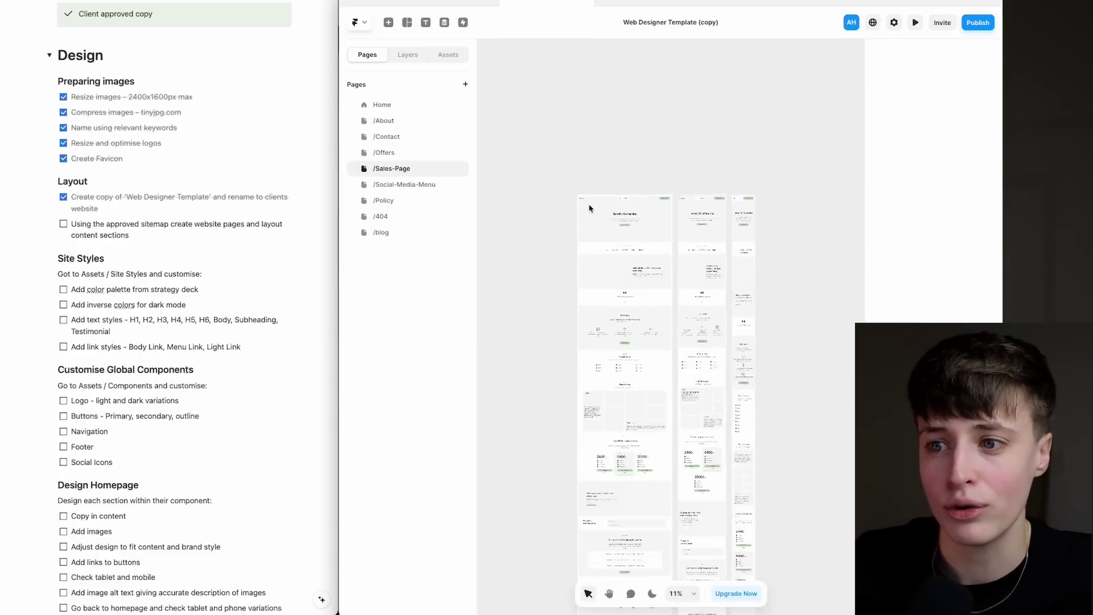
pyautogui.scroll(5, 589, 208)
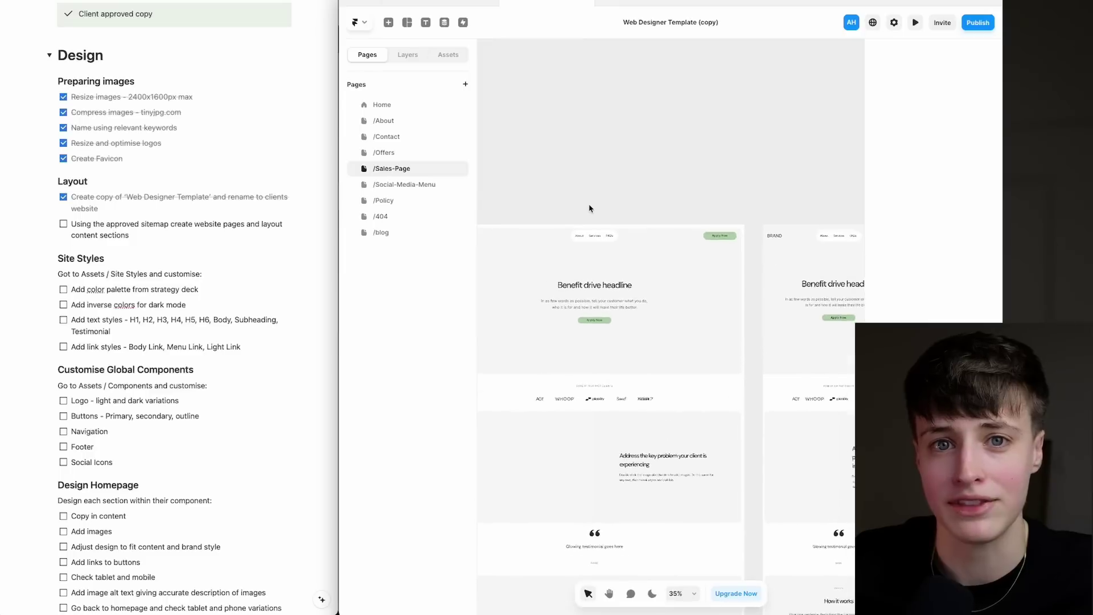
pyautogui.click(390, 105)
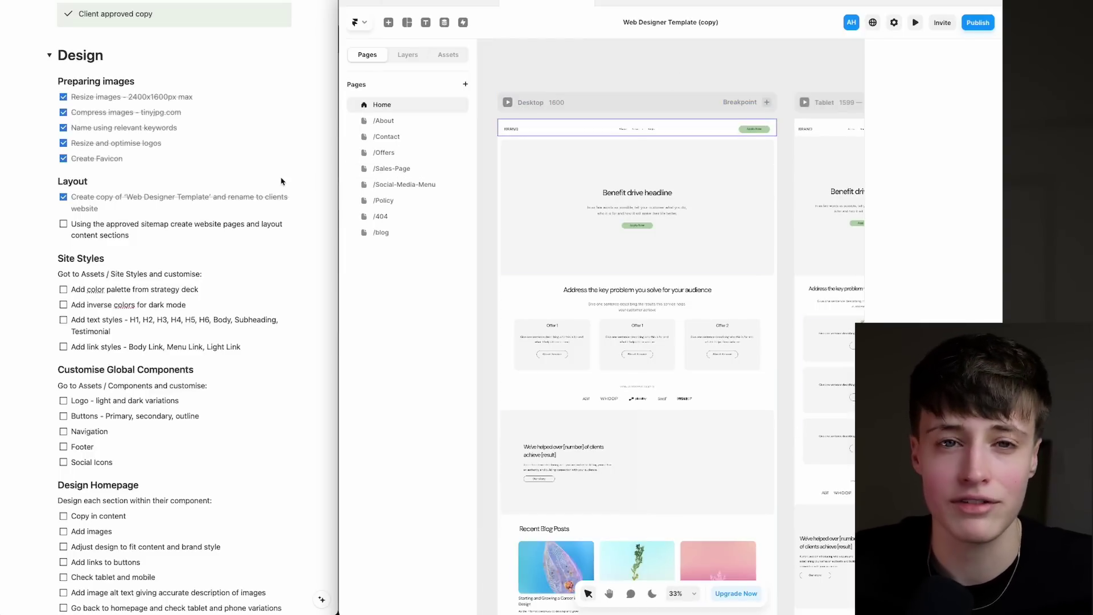
pyautogui.click(64, 224)
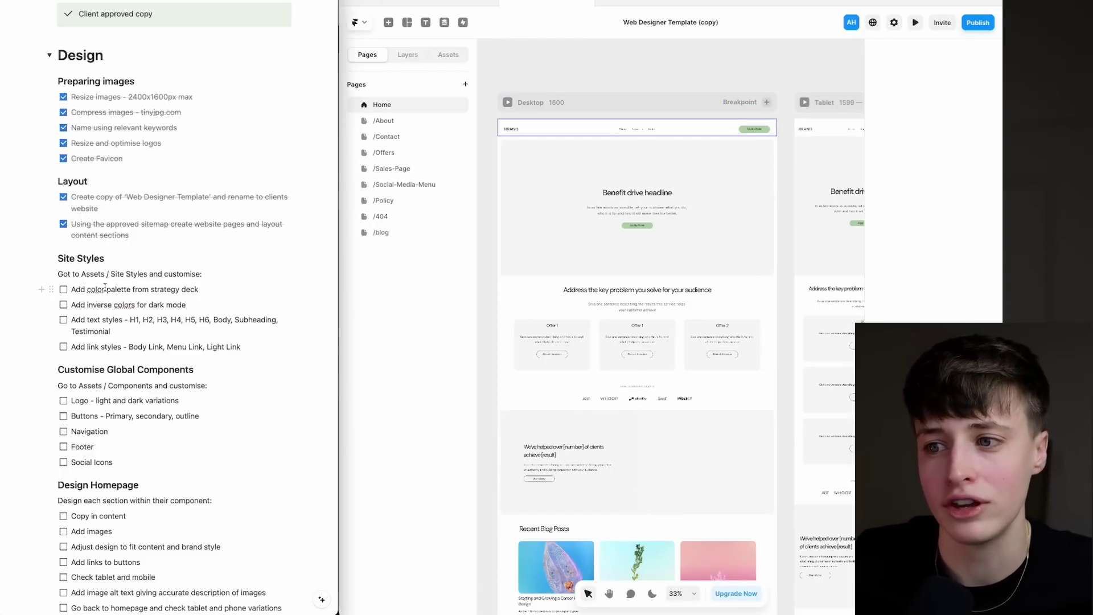
pyautogui.scroll(-5, 163, 270)
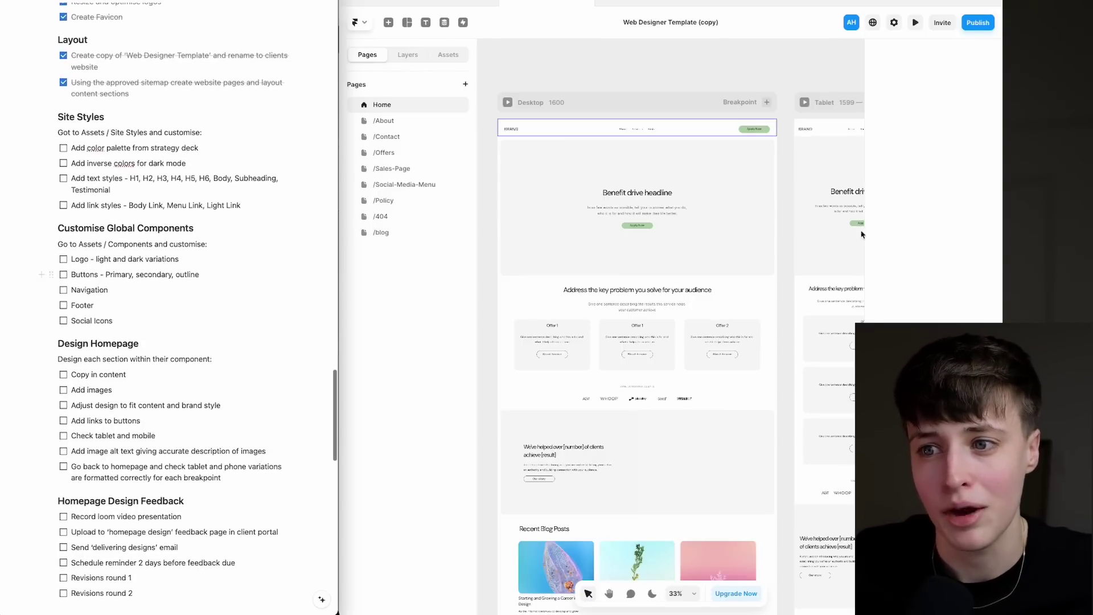
# Review the Assets styles, then tick colour palette, dark mode colours, text styles and link styles.
pyautogui.click(449, 56)
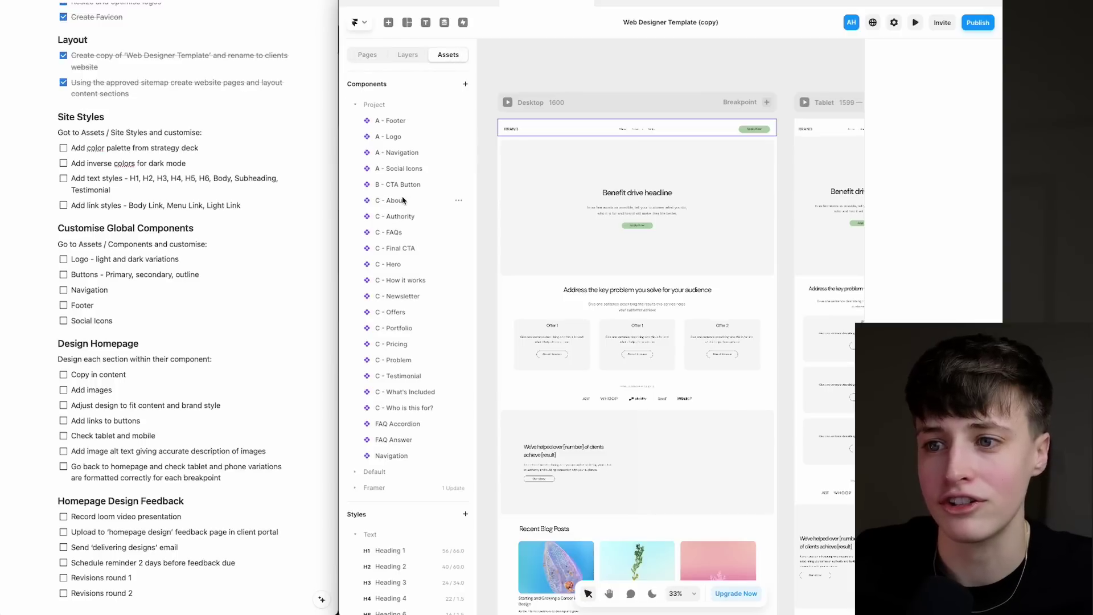
pyautogui.scroll(-6, 402, 199)
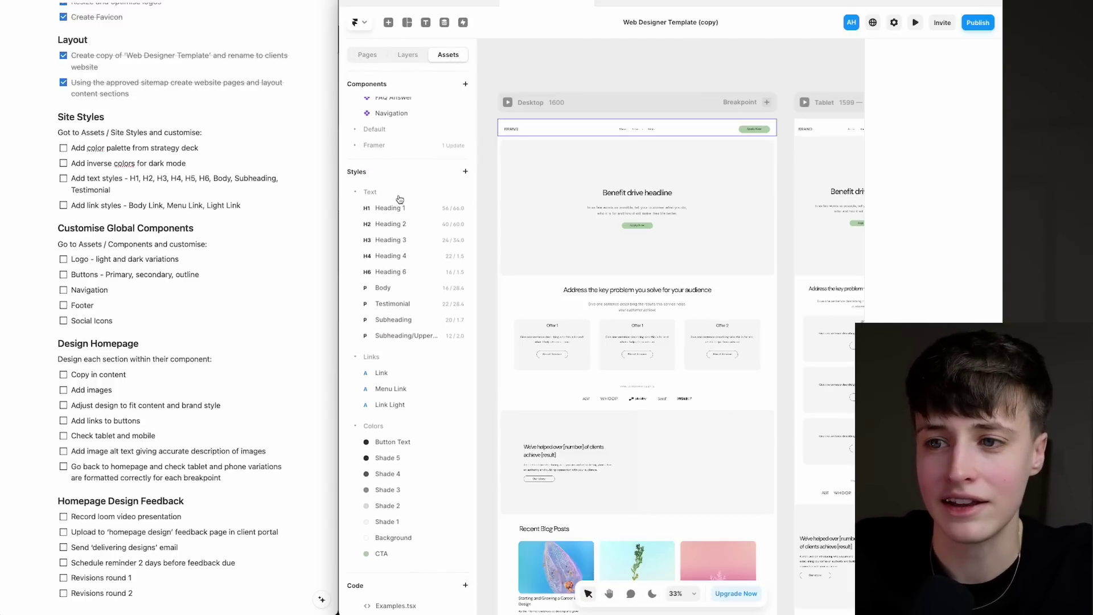
pyautogui.scroll(-1, 400, 200)
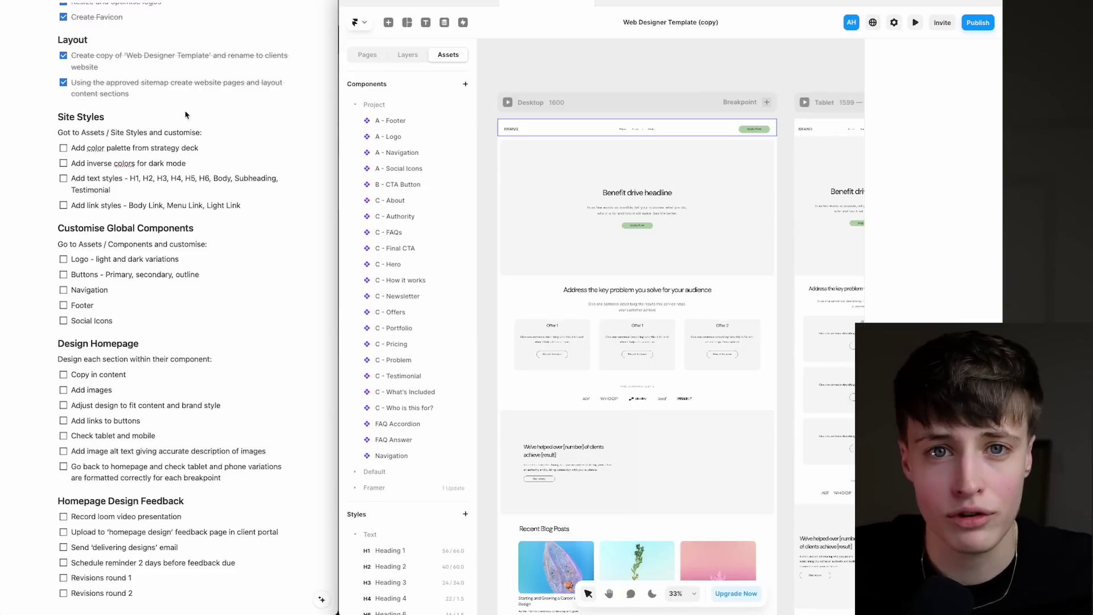
pyautogui.click(63, 148)
pyautogui.click(63, 164)
pyautogui.click(63, 178)
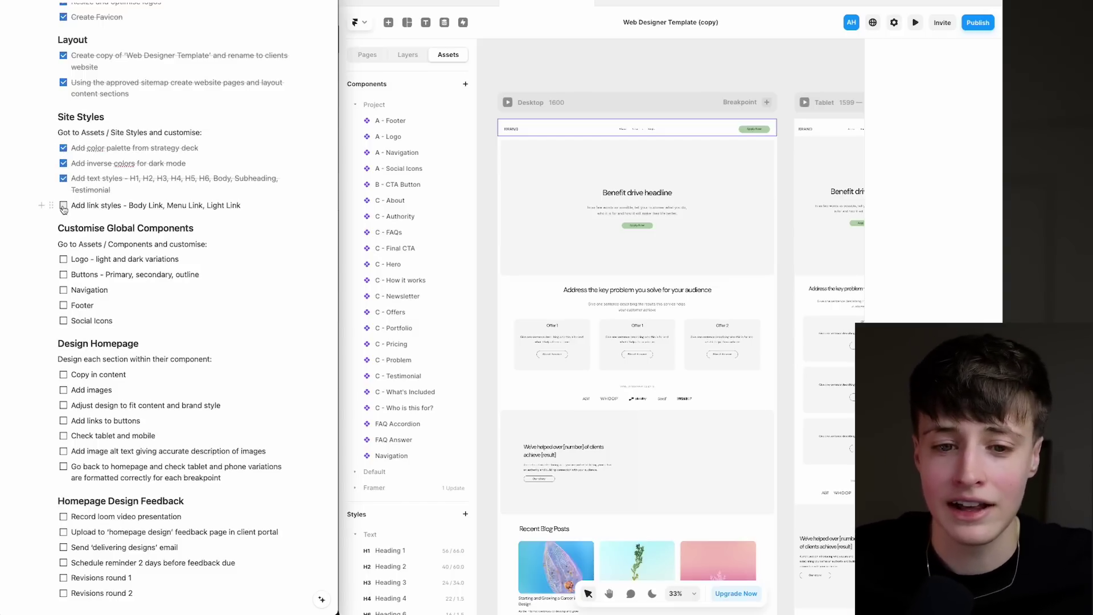
pyautogui.click(63, 207)
pyautogui.scroll(-3, 95, 155)
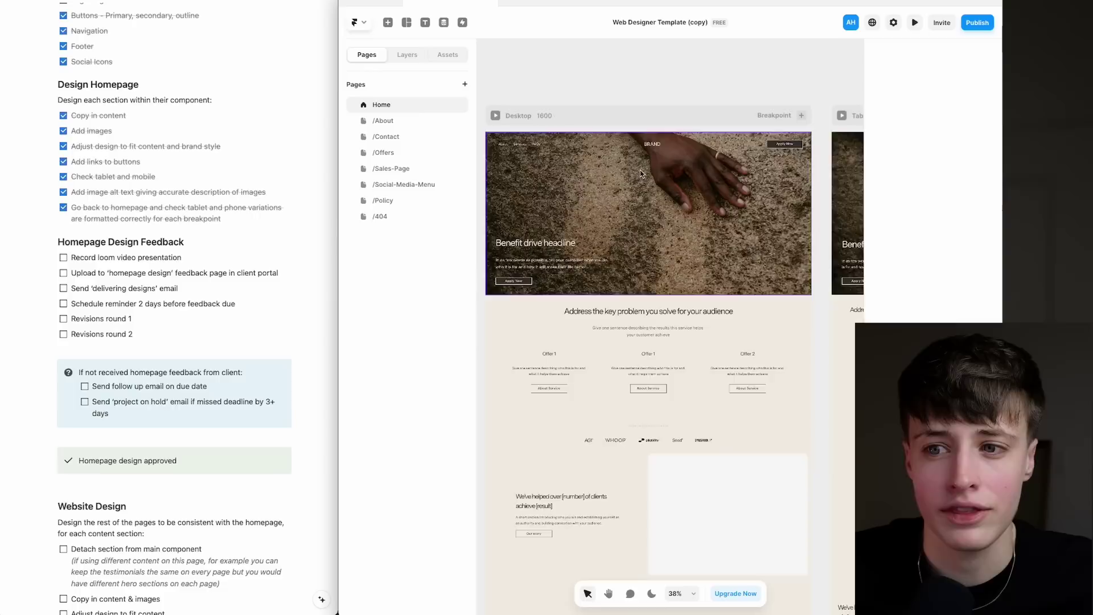
# Scroll through the finished homepage design with its photo hero.
pyautogui.scroll(5, 641, 176)
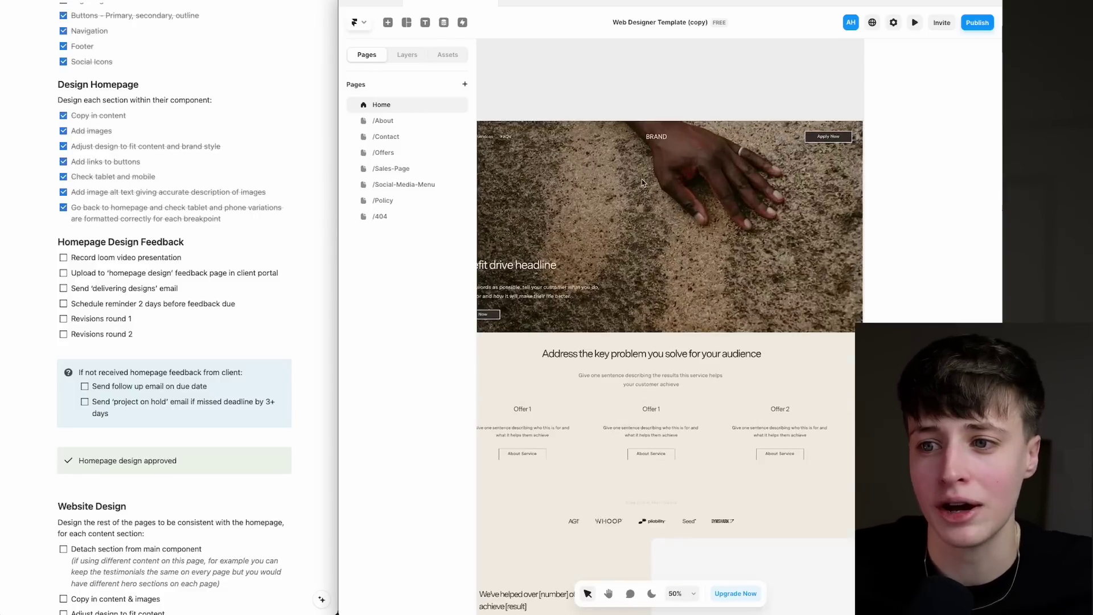
pyautogui.scroll(-3, 641, 177)
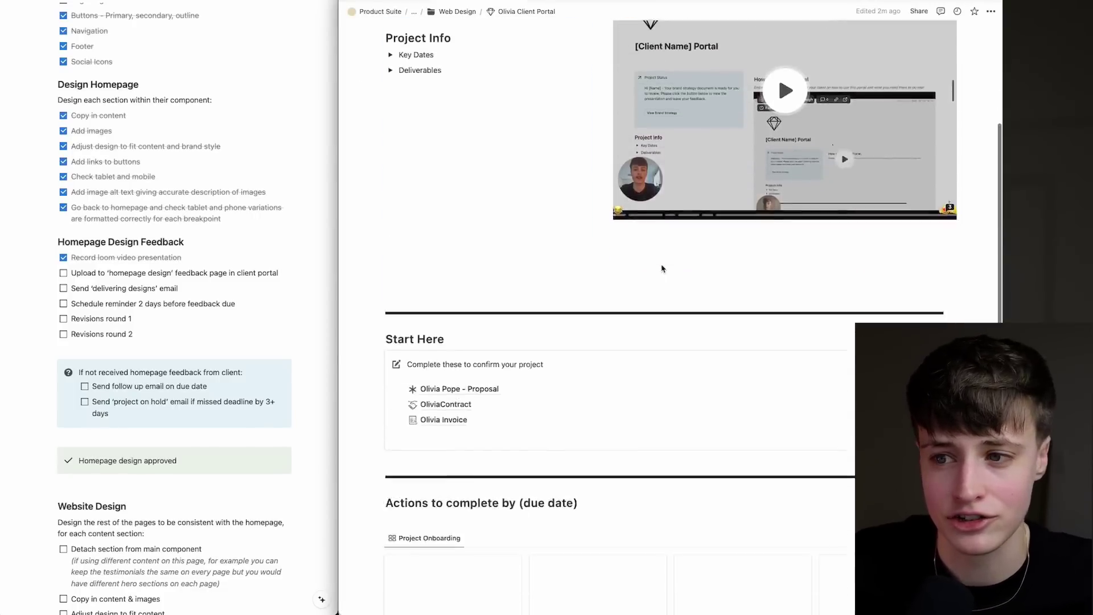
# Open the Homepage Design feedback page, expand its First Draft section and read through it.
pyautogui.scroll(-10, 662, 268)
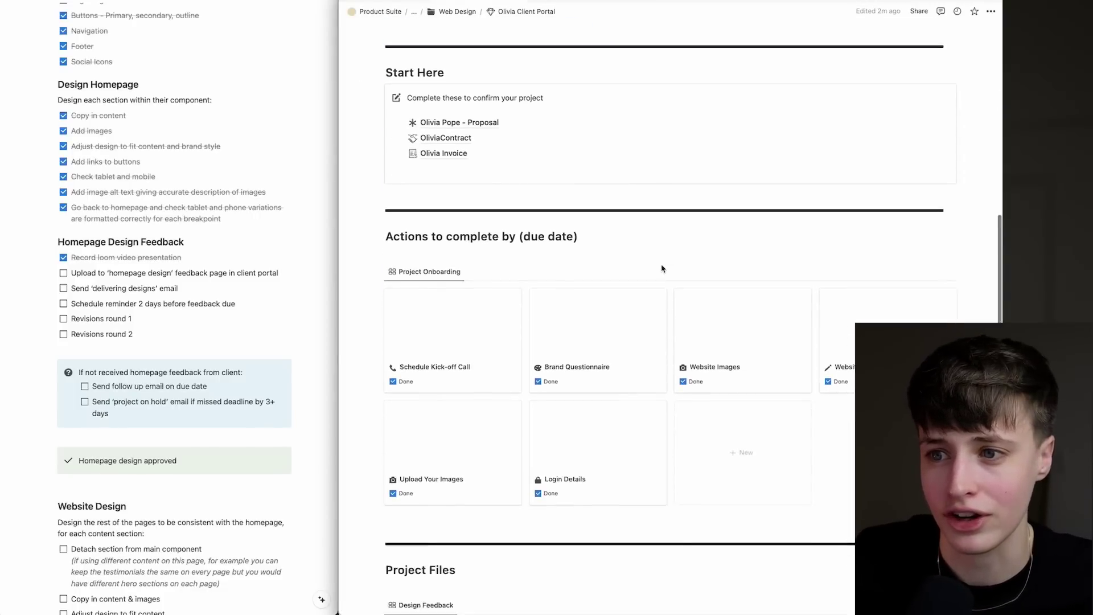
pyautogui.click(621, 273)
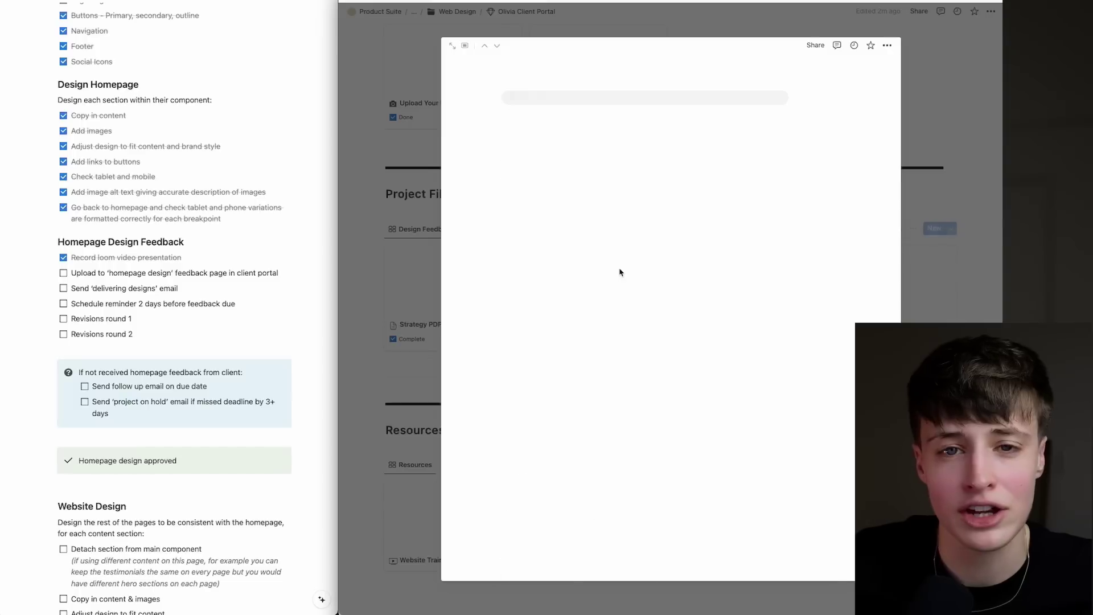
pyautogui.scroll(-2, 606, 493)
pyautogui.click(508, 402)
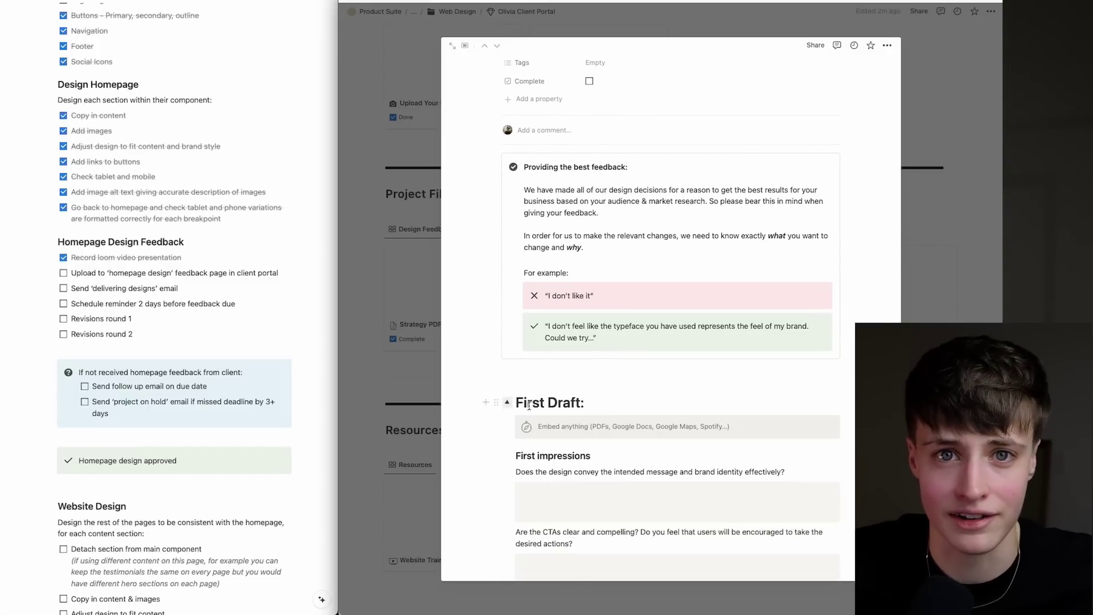
pyautogui.scroll(-2, 592, 373)
pyautogui.scroll(-10, 614, 384)
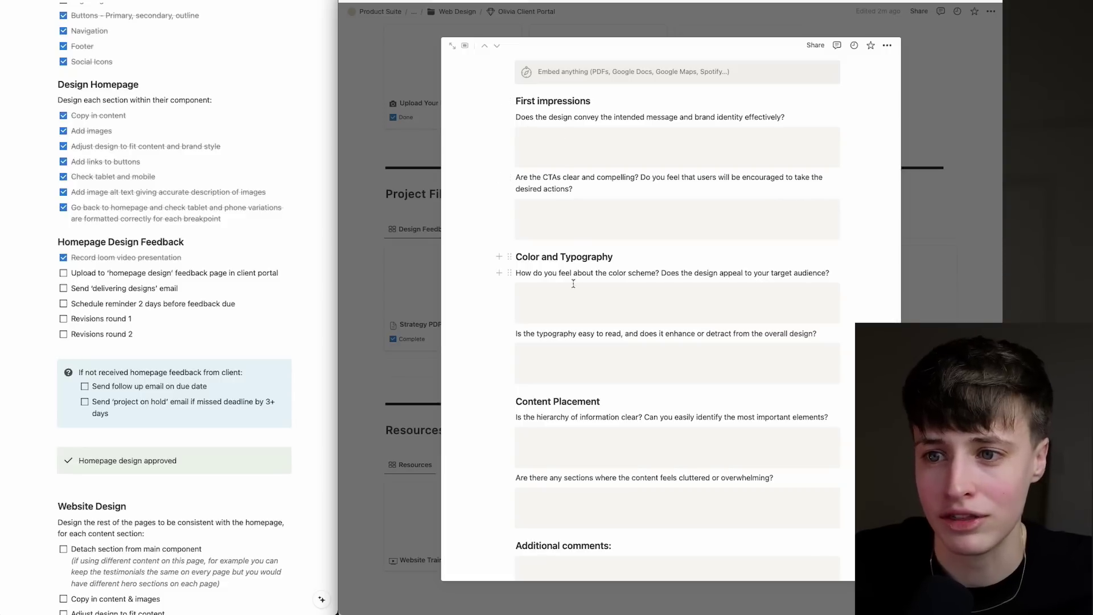
pyautogui.scroll(-2, 583, 464)
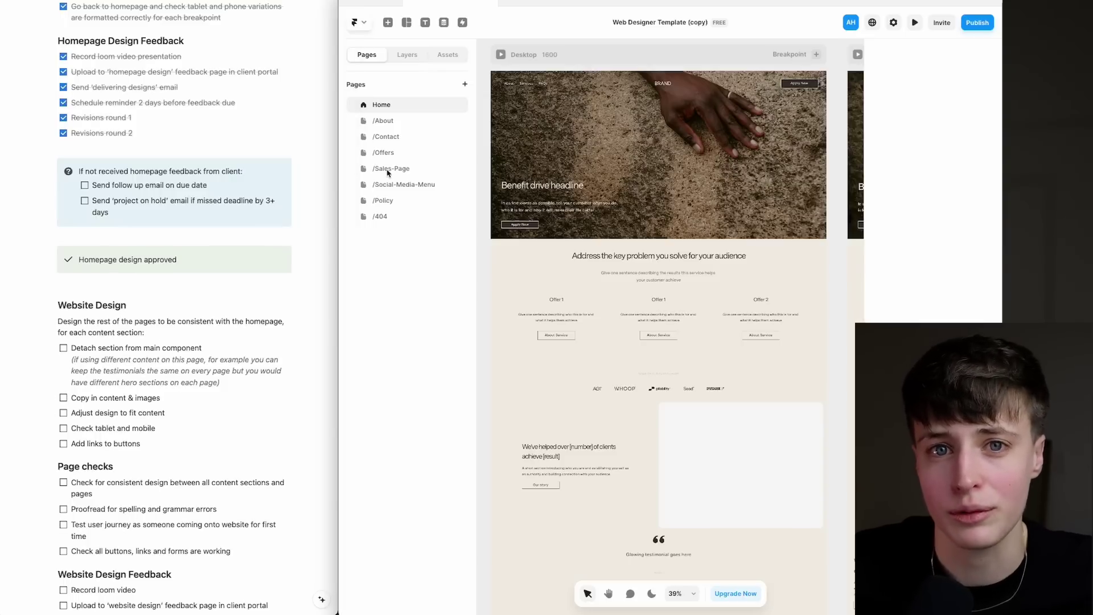
# On /Sales-Page, detach the client-problem section below the logos from its main component.
pyautogui.click(400, 168)
pyautogui.scroll(-5, 653, 270)
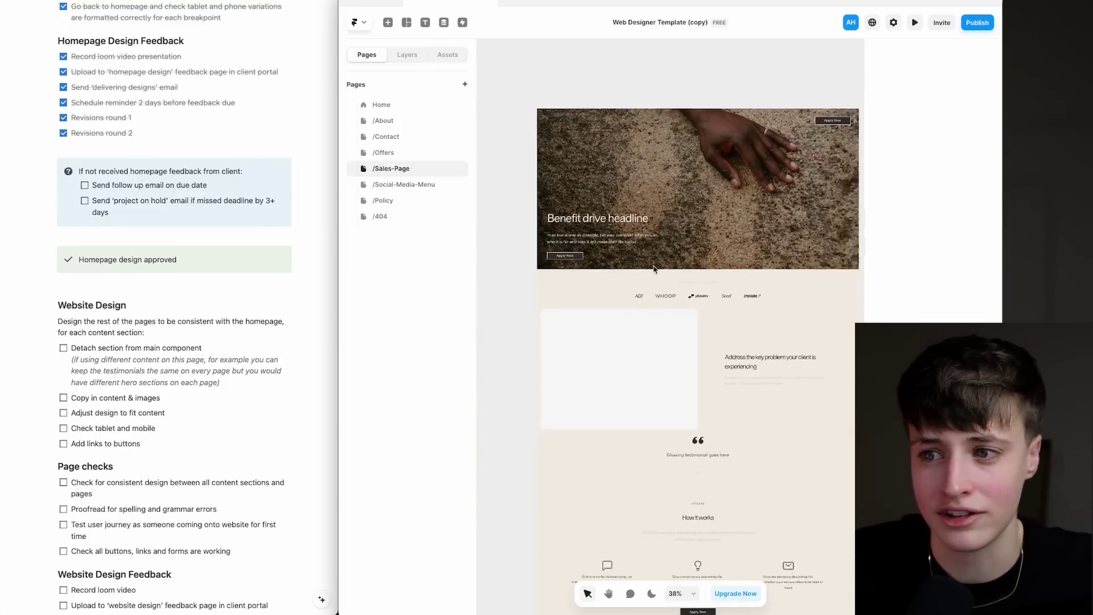
pyautogui.scroll(5, 653, 269)
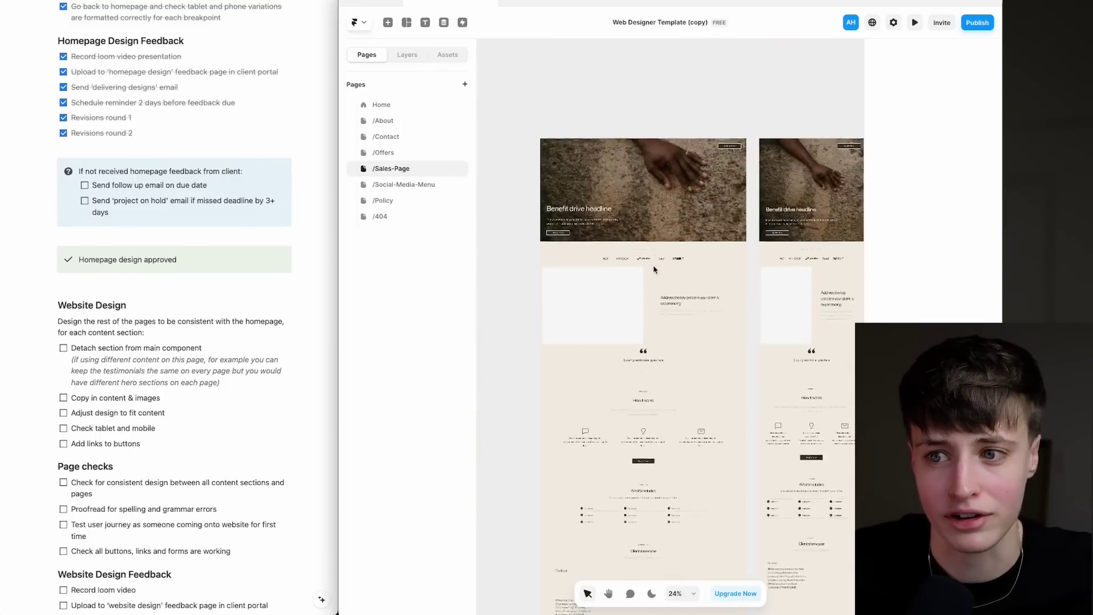
pyautogui.scroll(5, 654, 269)
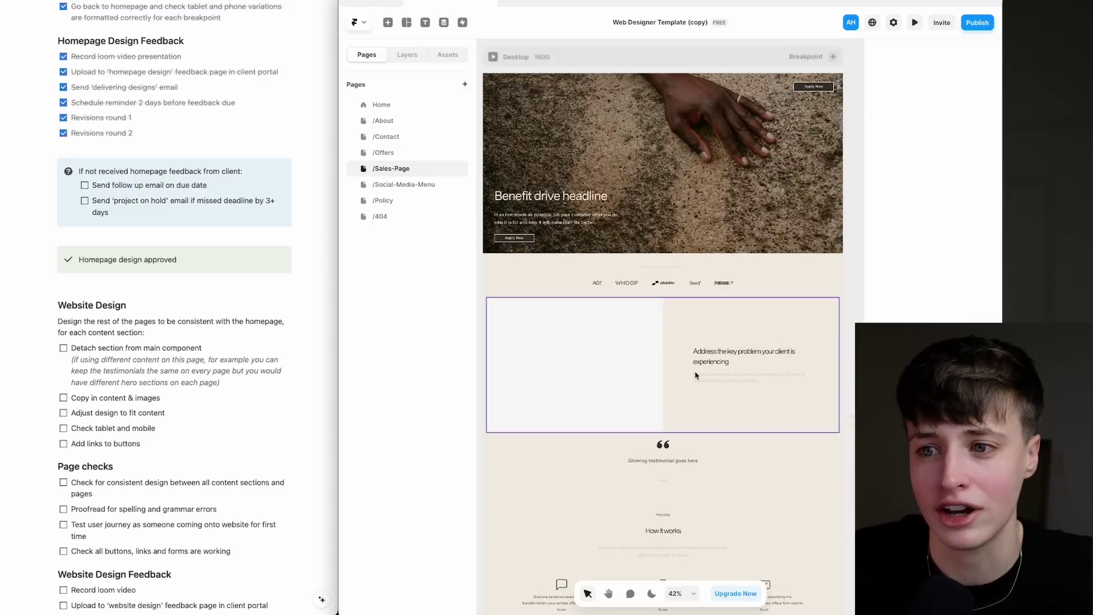
pyautogui.click(681, 380)
pyautogui.rightClick(684, 383)
pyautogui.moveTo(696, 389)
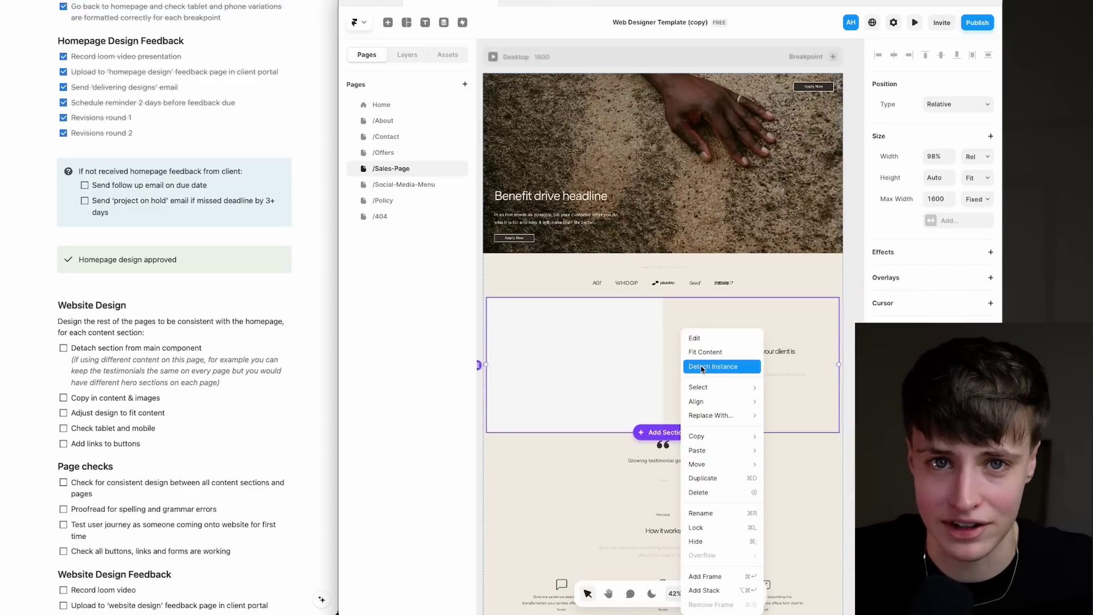
pyautogui.click(701, 367)
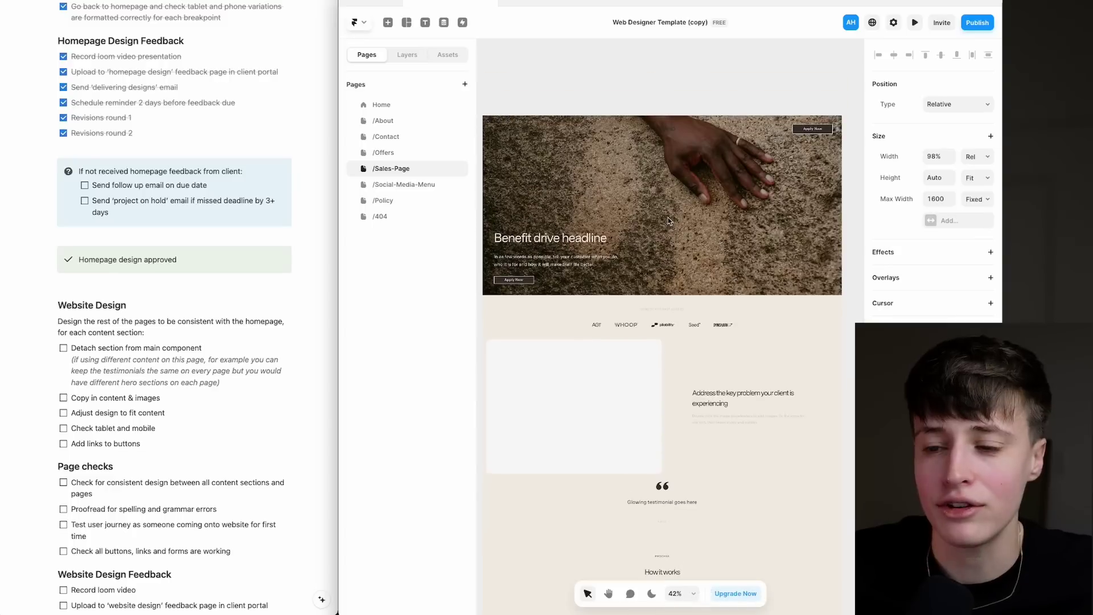
# Inspect the navigation bar and hero section, then tick Adjust design to fit content in Notion.
pyautogui.click(660, 129)
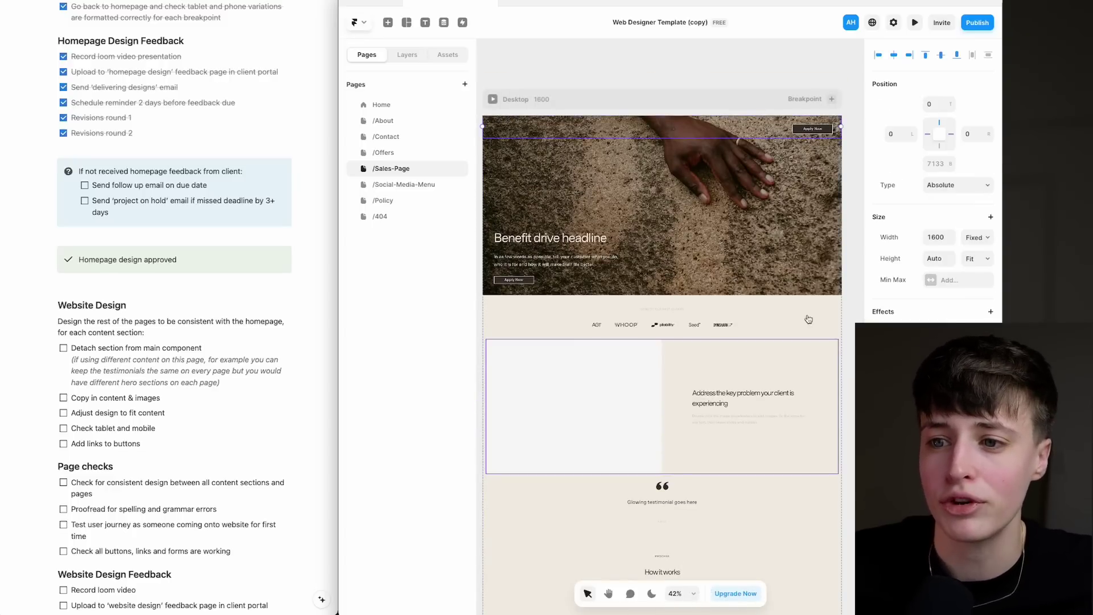
pyautogui.scroll(2, 740, 274)
pyautogui.click(706, 230)
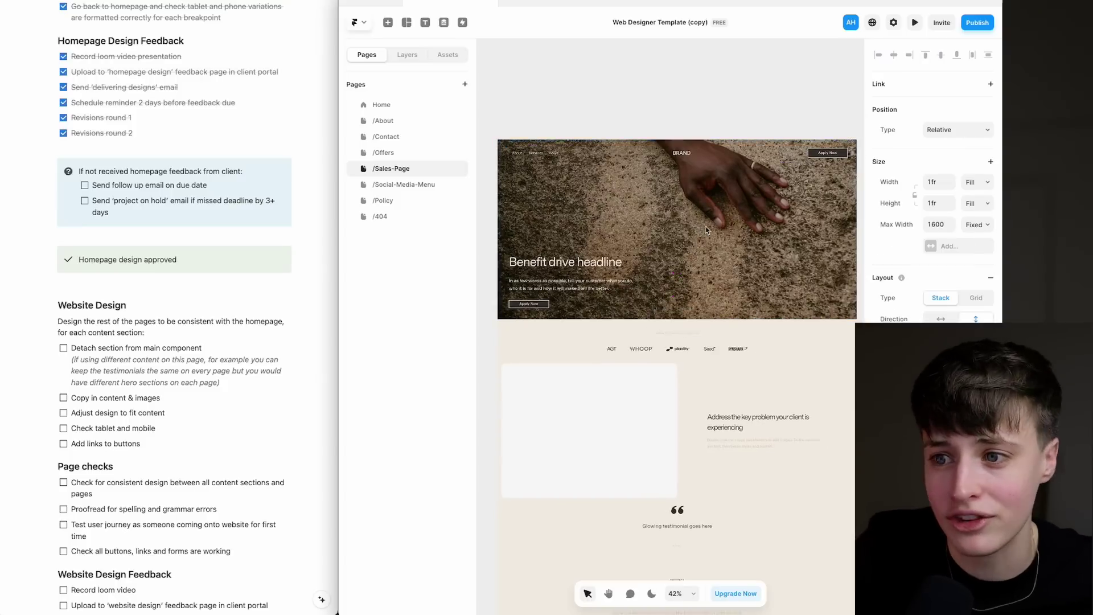
pyautogui.scroll(-1, 706, 230)
pyautogui.rightClick(680, 221)
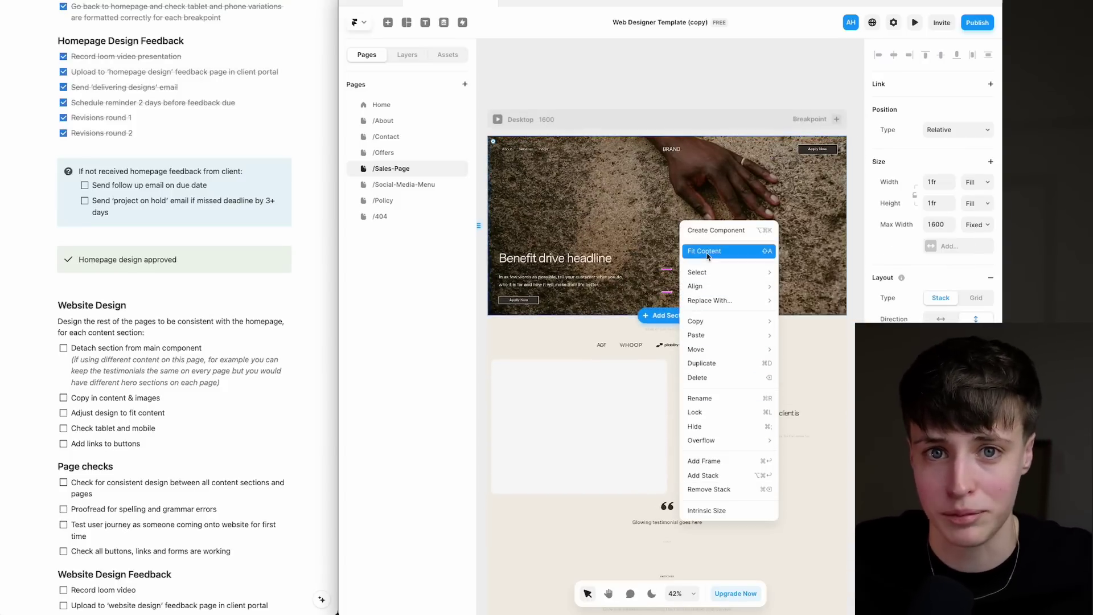
pyautogui.click(63, 294)
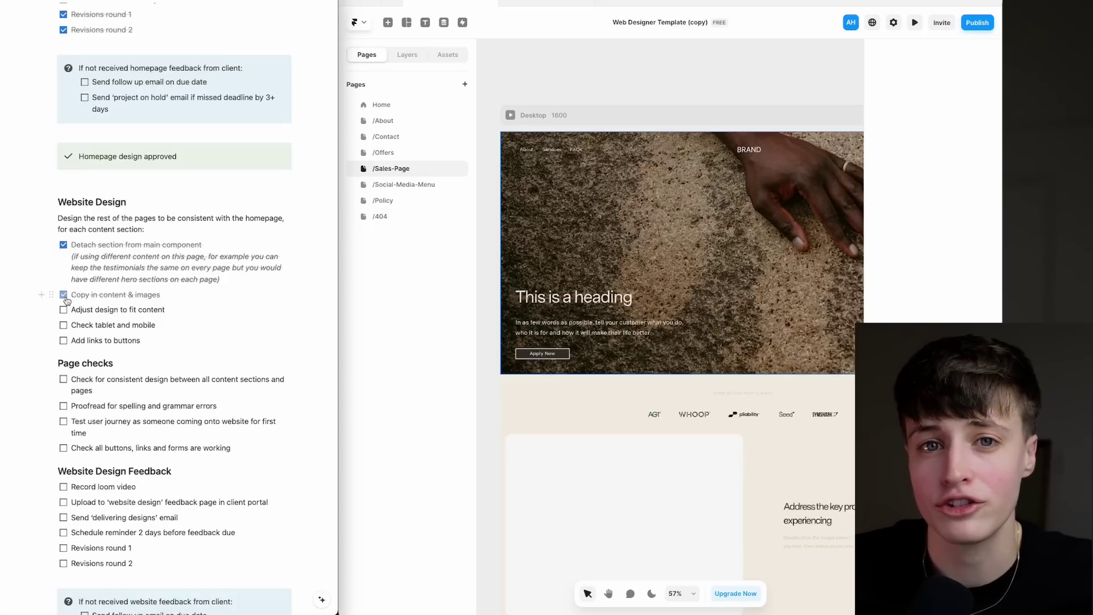
pyautogui.click(63, 309)
# Tick tablet/mobile, button links, consistent design, proofreading, user journey and links/forms checks.
pyautogui.click(63, 325)
pyautogui.click(64, 340)
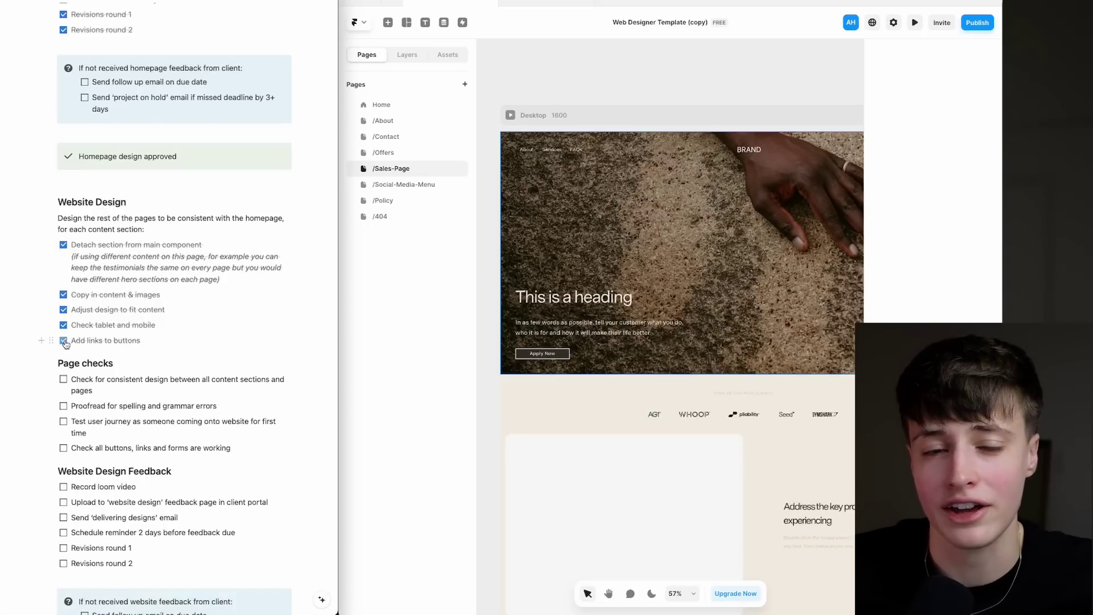
pyautogui.scroll(-3, 64, 342)
pyautogui.click(63, 220)
pyautogui.click(63, 246)
pyautogui.click(63, 262)
pyautogui.click(63, 289)
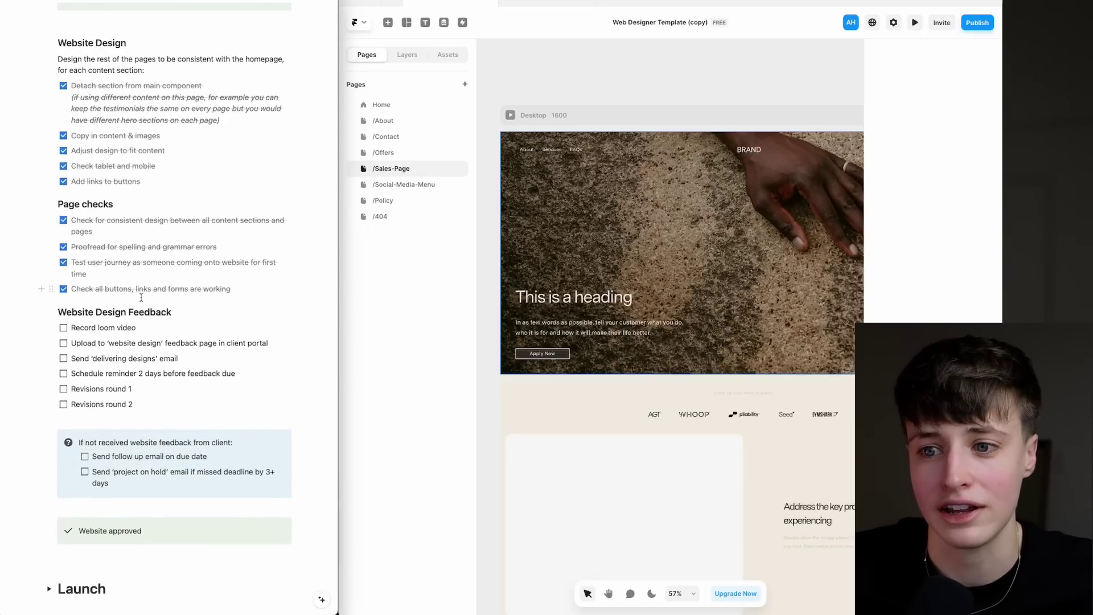
# Tick Website Design Feedback items: Loom video, feedback upload, emails, and revision rounds 1 and 2.
pyautogui.scroll(-2, 63, 289)
pyautogui.click(63, 249)
pyautogui.click(64, 264)
pyautogui.click(63, 280)
pyautogui.click(63, 294)
pyautogui.click(63, 310)
pyautogui.click(63, 325)
# Expand Launch, tick Send final invoice to client, and expand Hosting on my account.
pyautogui.scroll(-3, 64, 325)
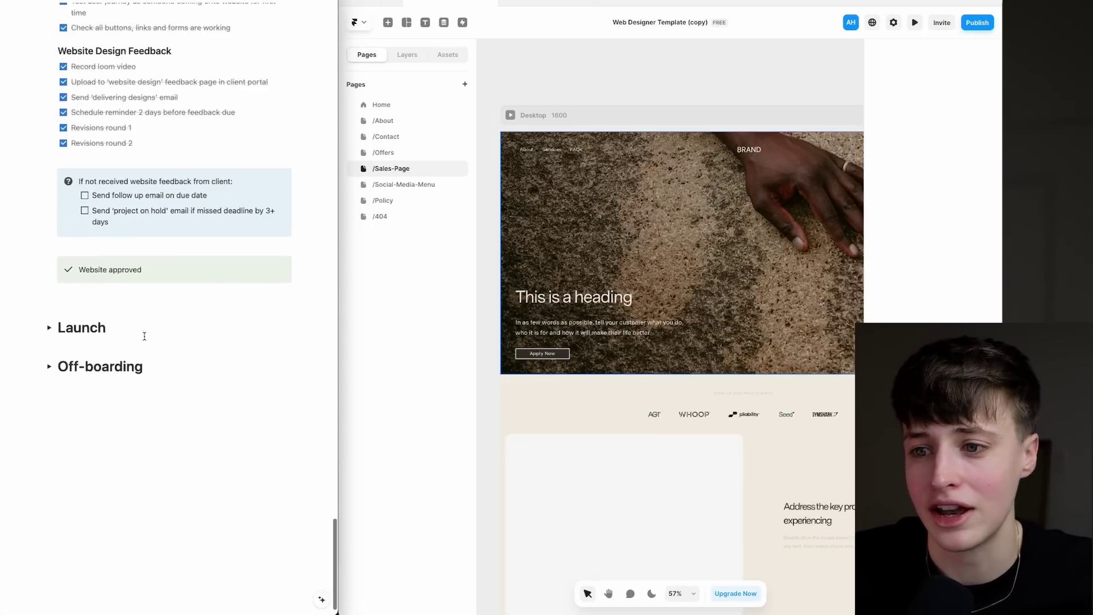
pyautogui.click(49, 327)
pyautogui.scroll(-5, 114, 325)
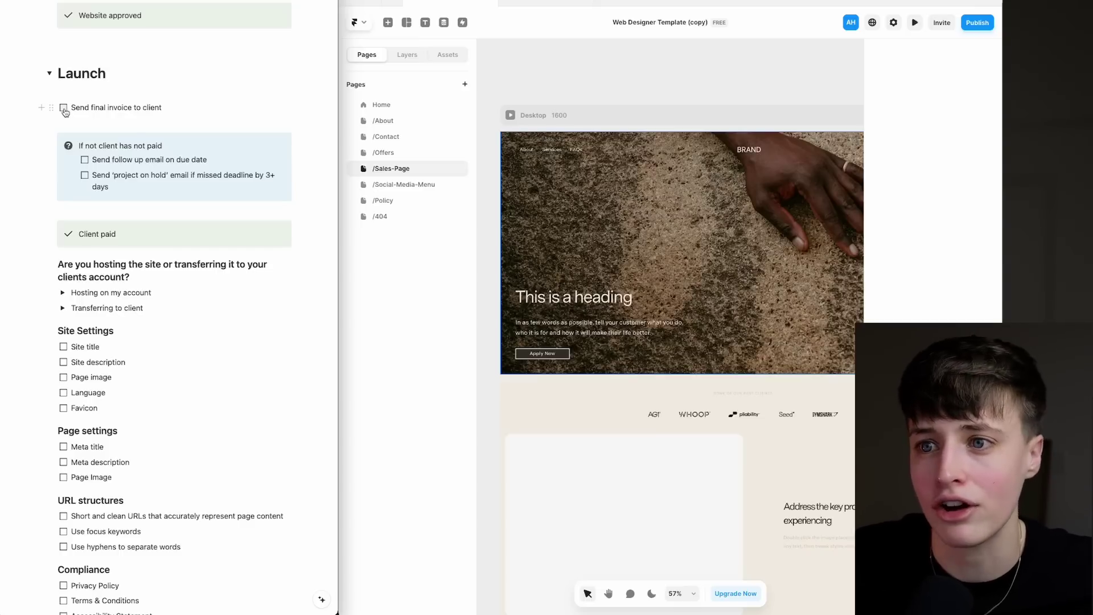
pyautogui.click(63, 108)
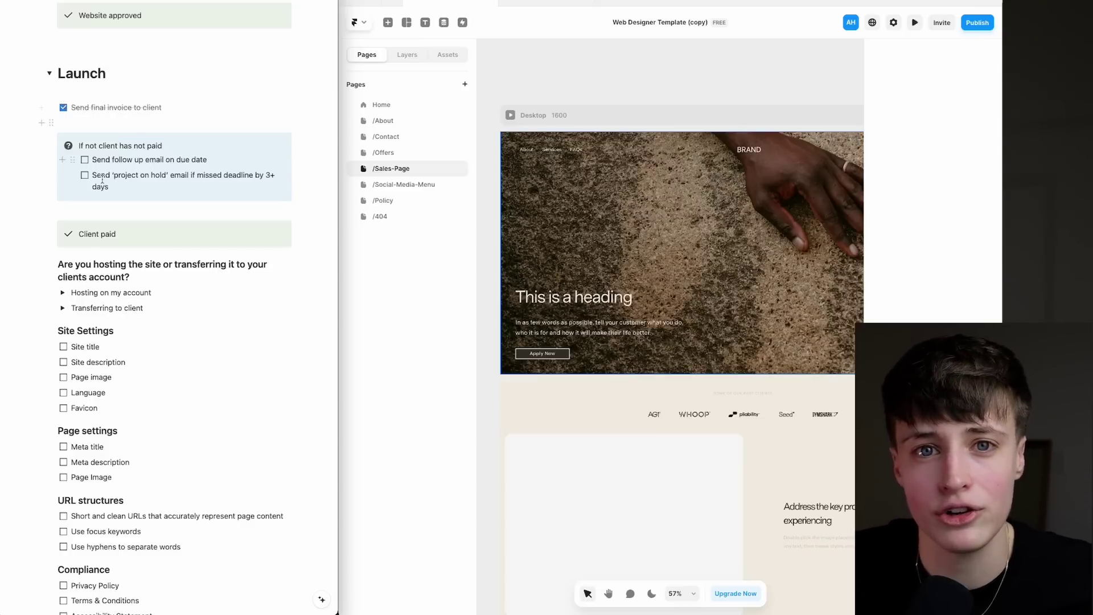
pyautogui.scroll(-3, 146, 220)
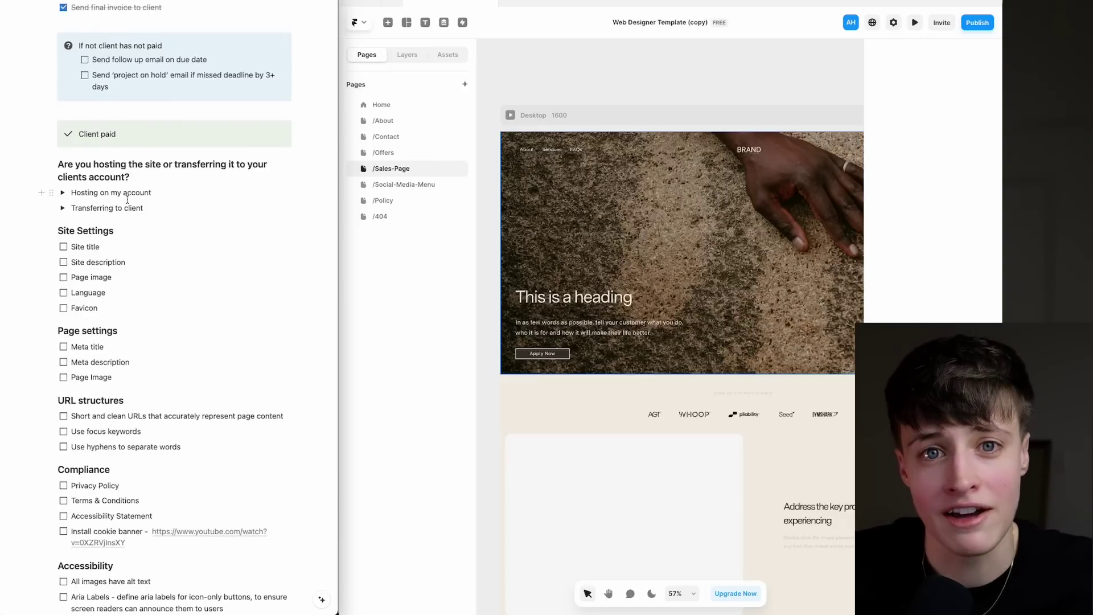
pyautogui.scroll(-1, 127, 199)
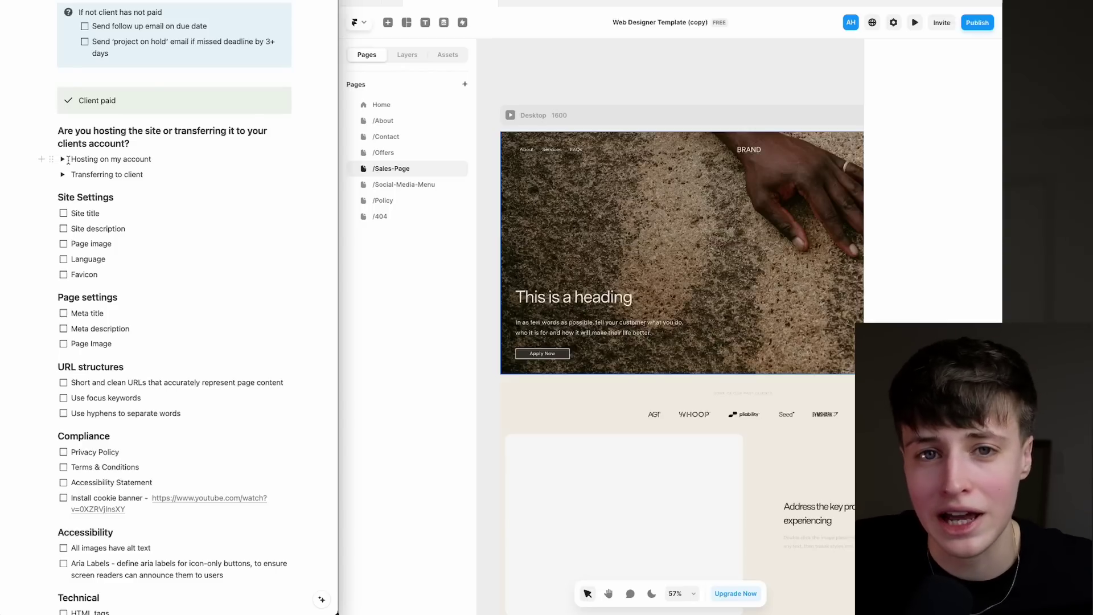
pyautogui.click(63, 158)
pyautogui.scroll(-1, 128, 166)
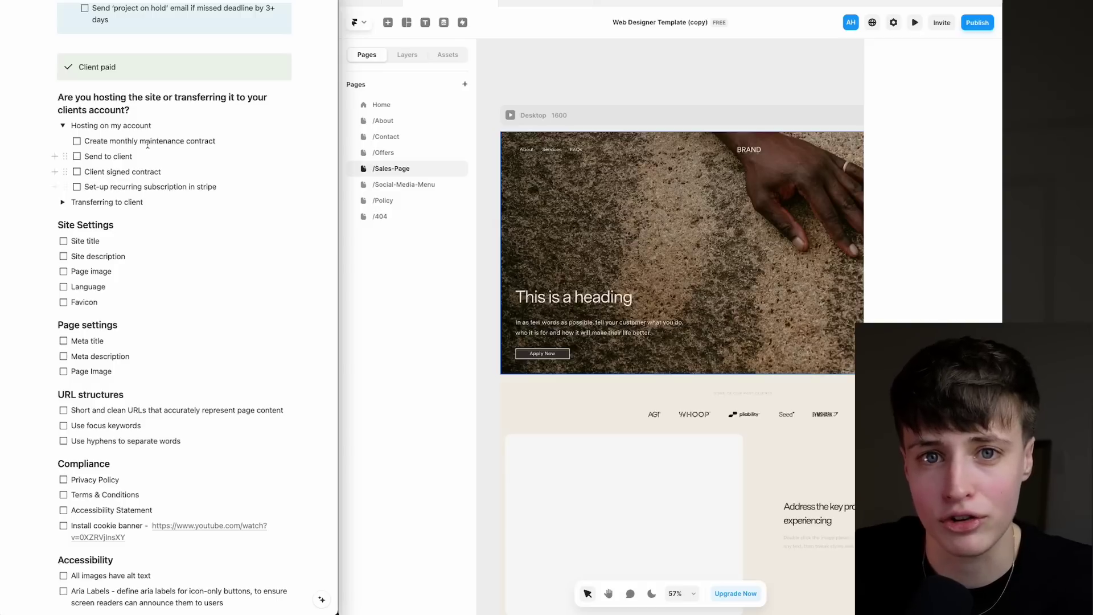
# Collapse Hosting, expand Transferring to client, and copy the Framer project's remix link.
pyautogui.click(64, 126)
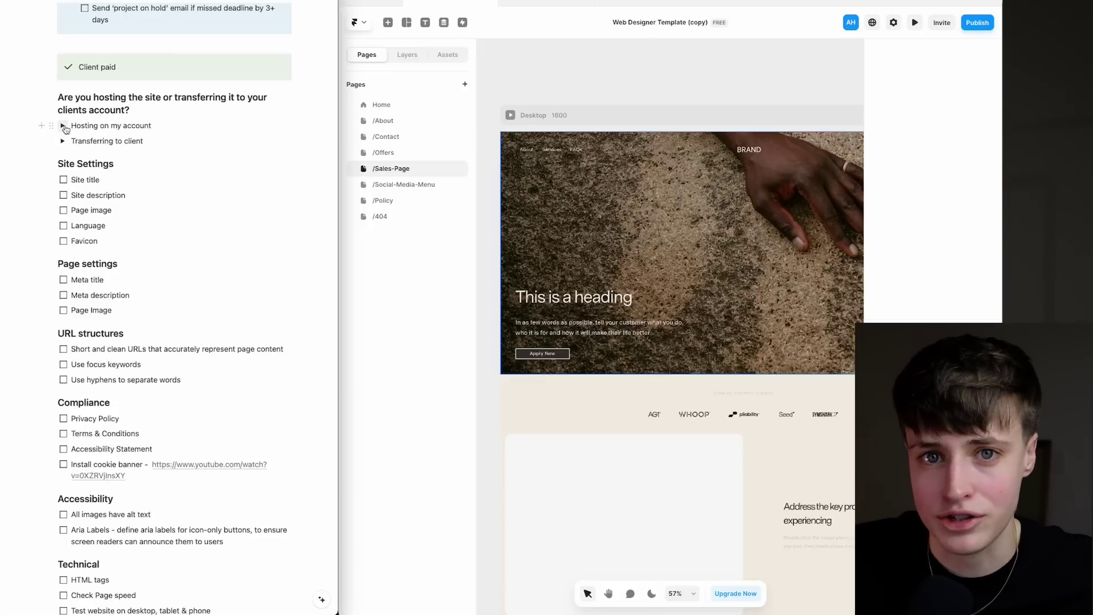
pyautogui.click(63, 141)
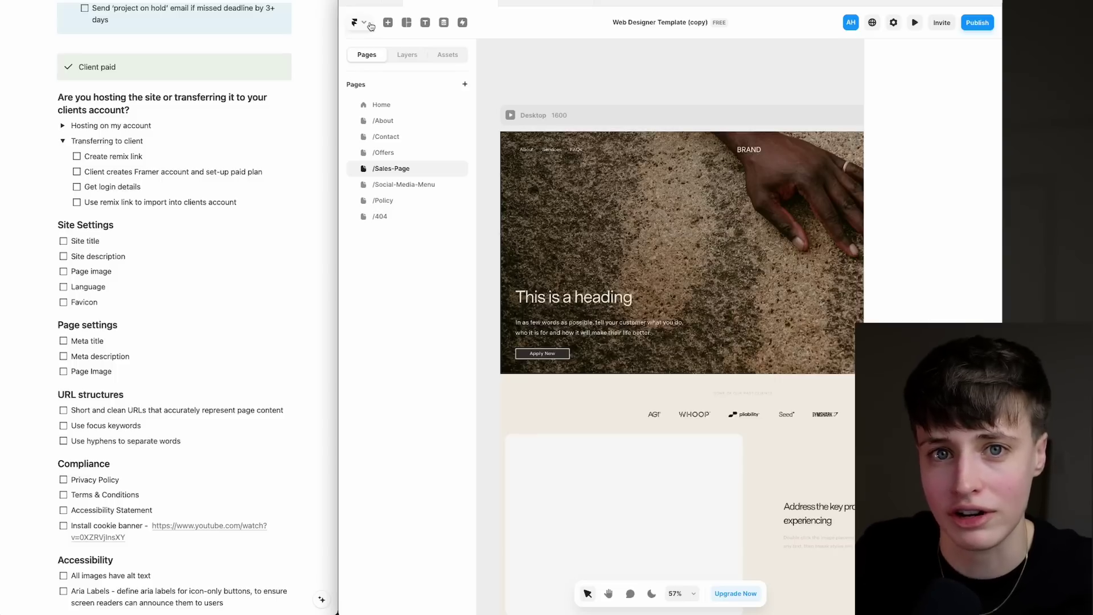
pyautogui.click(370, 26)
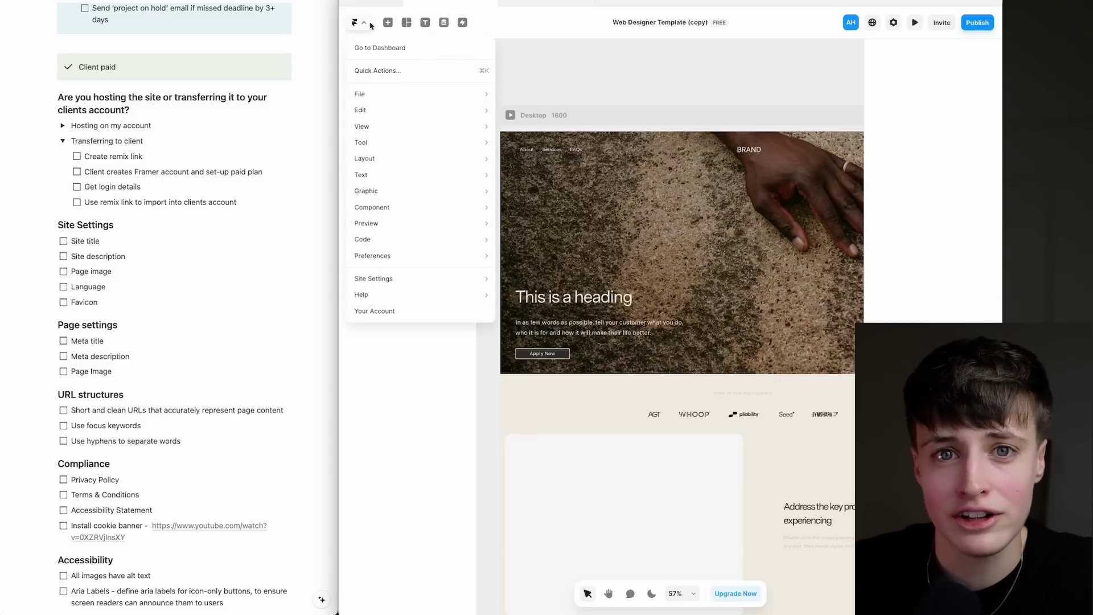
pyautogui.moveTo(404, 95)
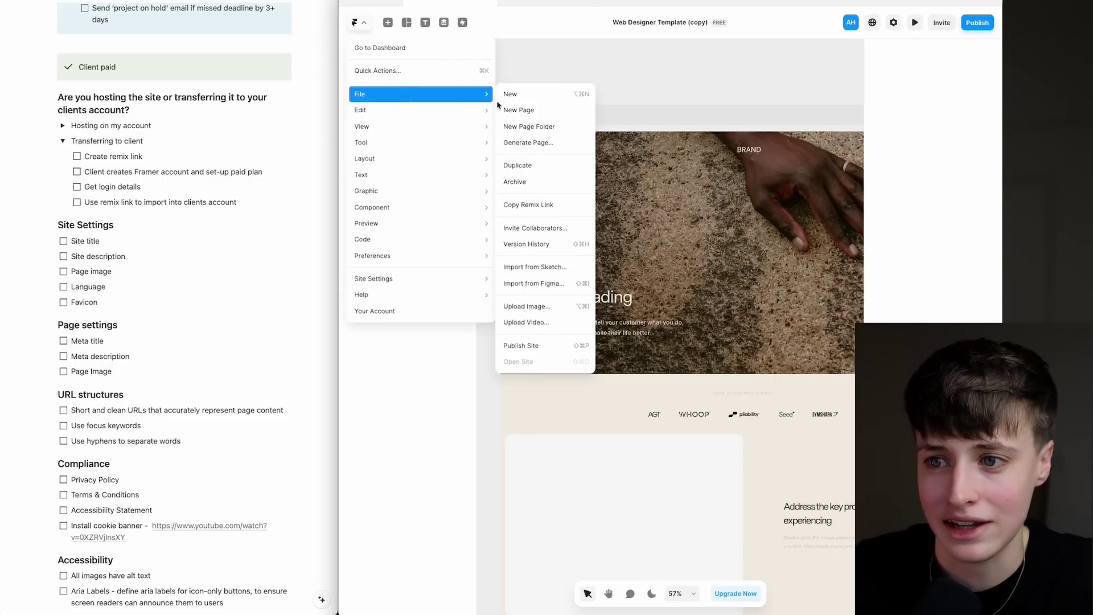
pyautogui.click(520, 206)
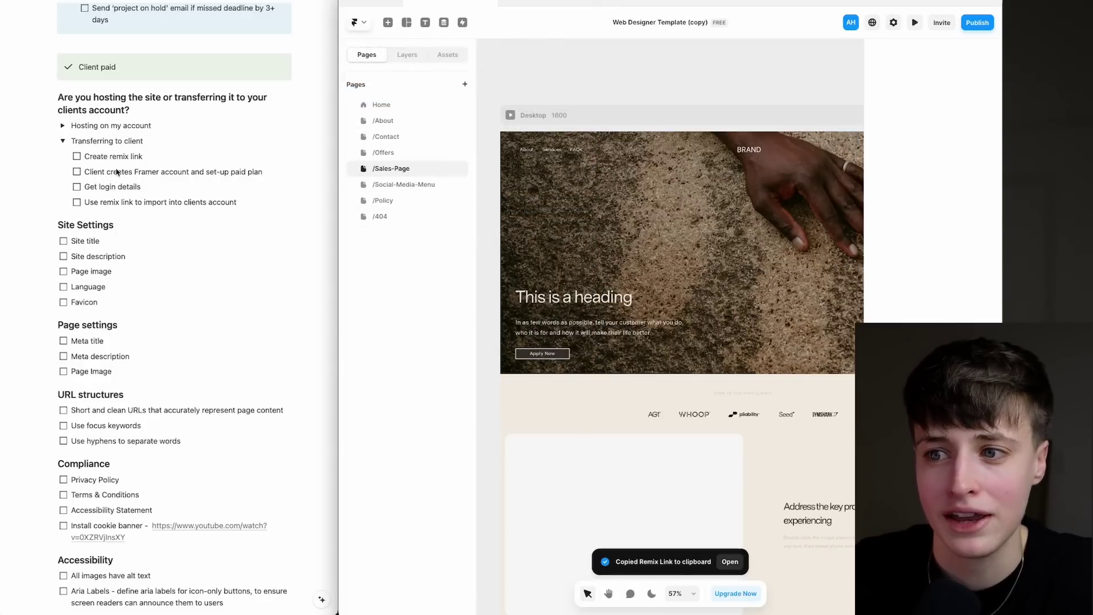
# Tick Create remix link and copy the remixed project into the account.
pyautogui.click(76, 156)
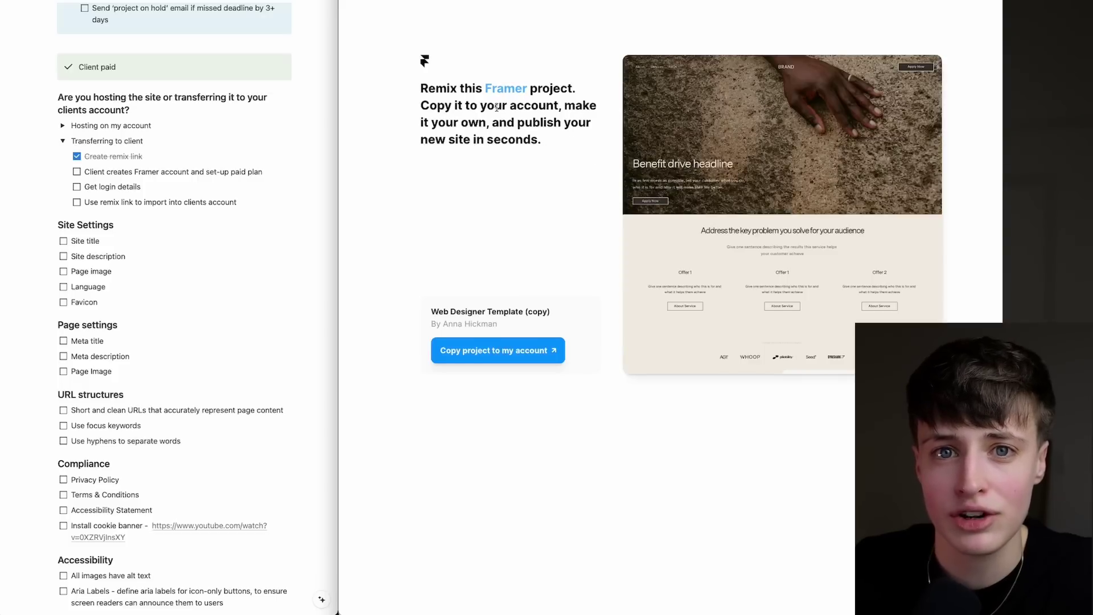
pyautogui.scroll(-1, 520, 97)
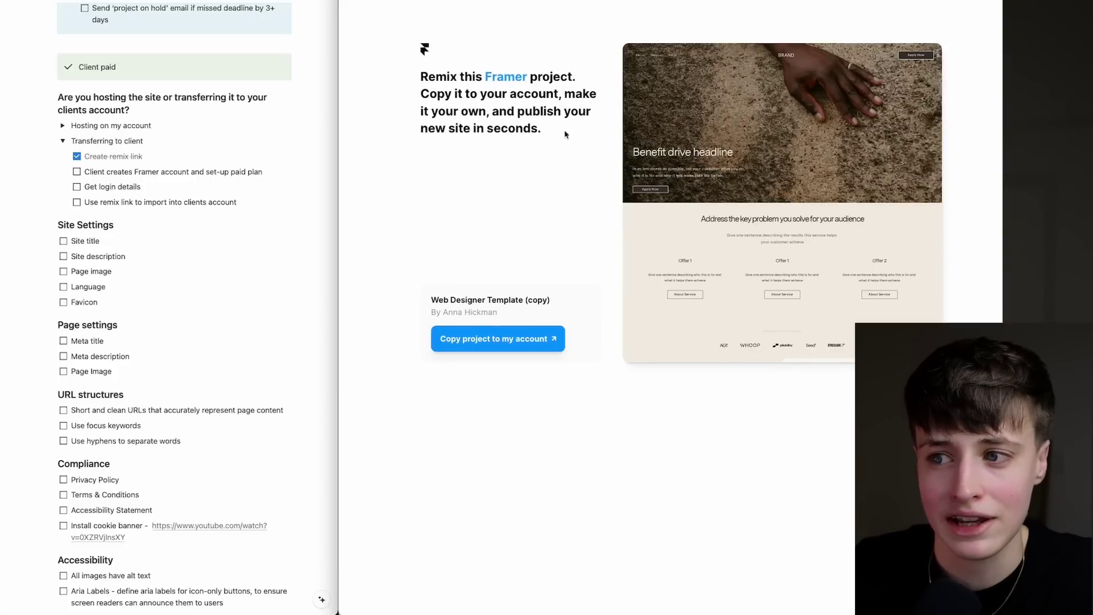
pyautogui.click(501, 341)
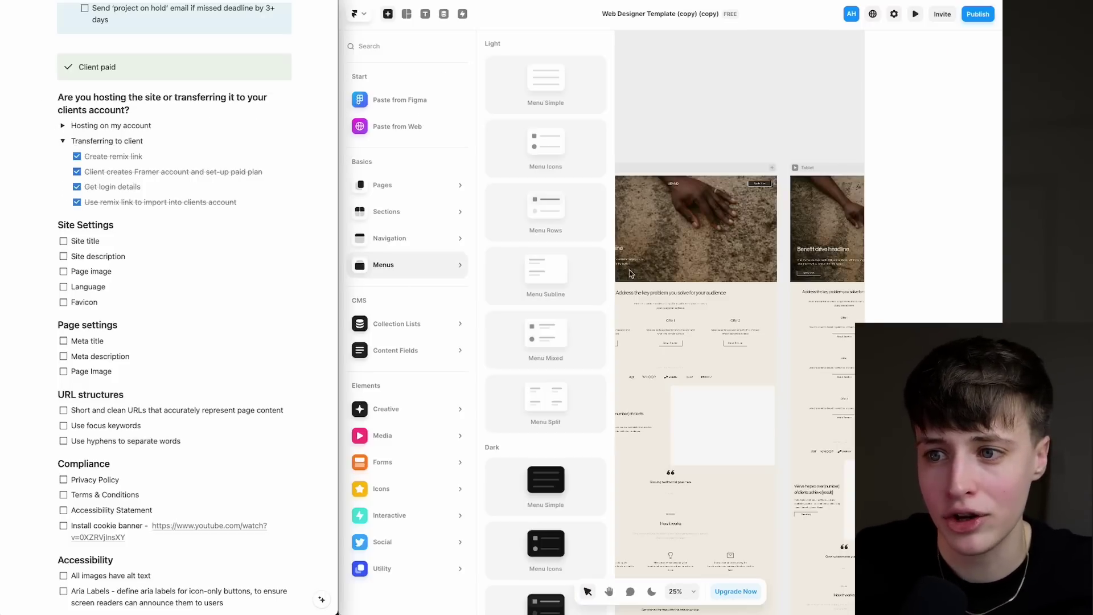
# Close the Insert panel to reveal the remixed project's pages, then dismiss the app menu.
pyautogui.scroll(3, 657, 166)
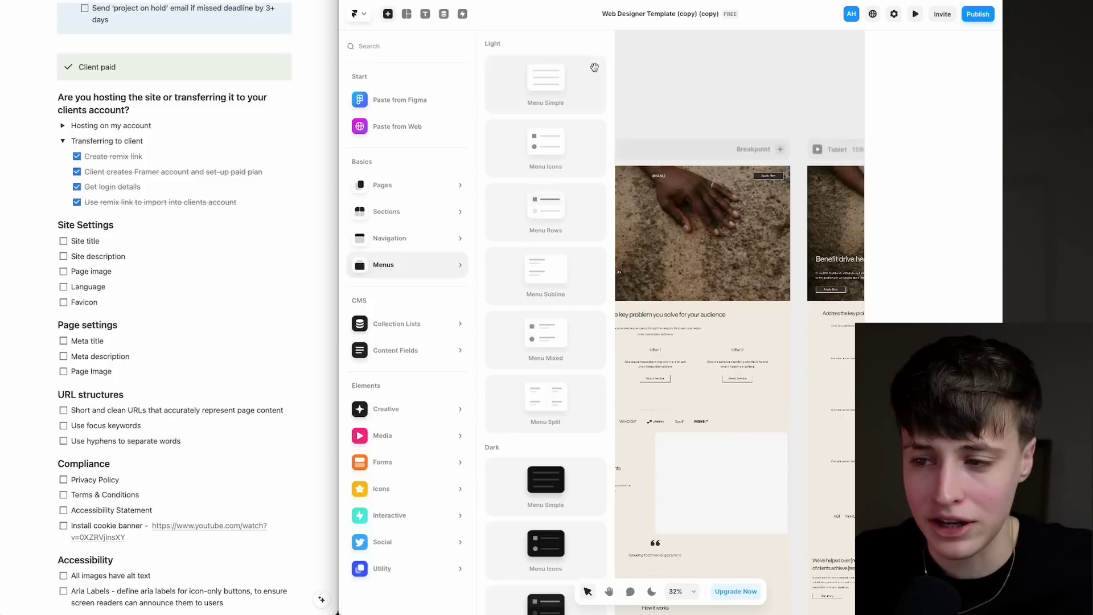
pyautogui.click(632, 83)
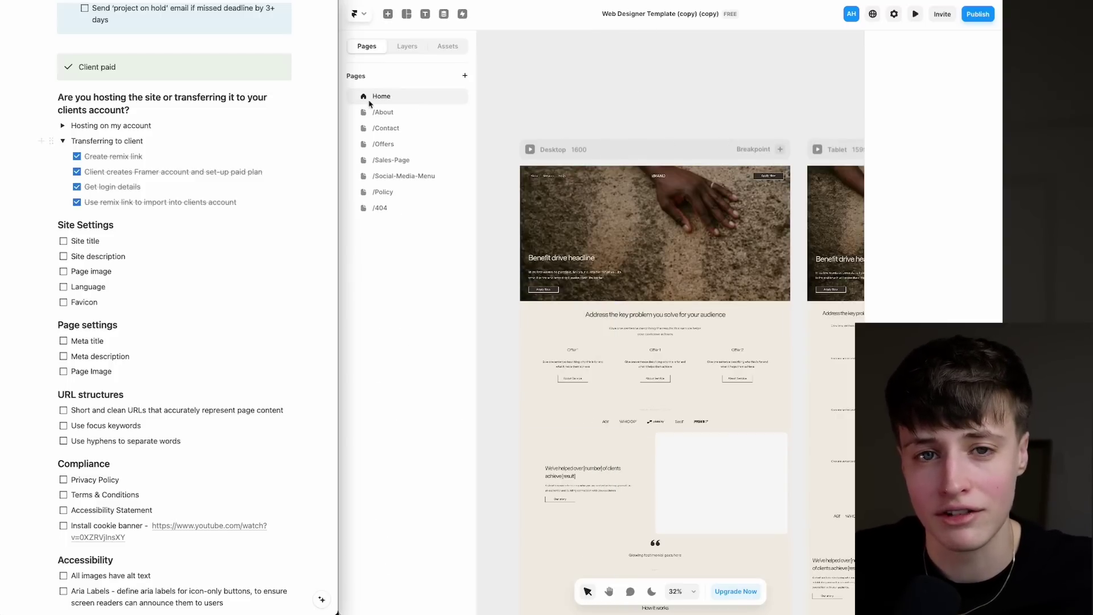
pyautogui.click(366, 19)
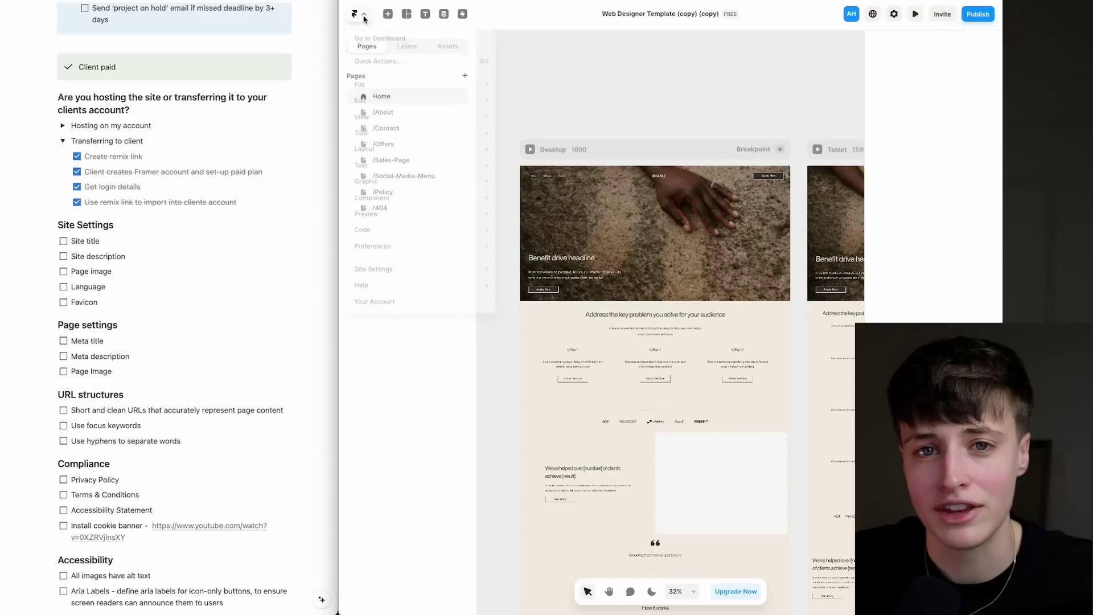
pyautogui.click(644, 83)
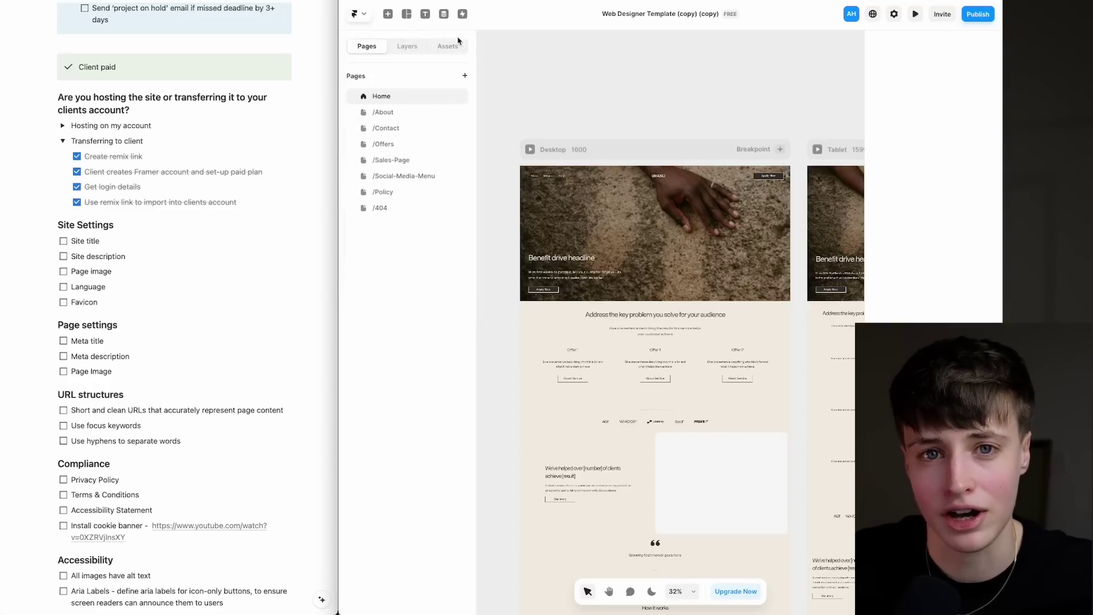
# Tick site title, description, page image, language and favicon items while browsing Framer's page settings.
pyautogui.click(894, 14)
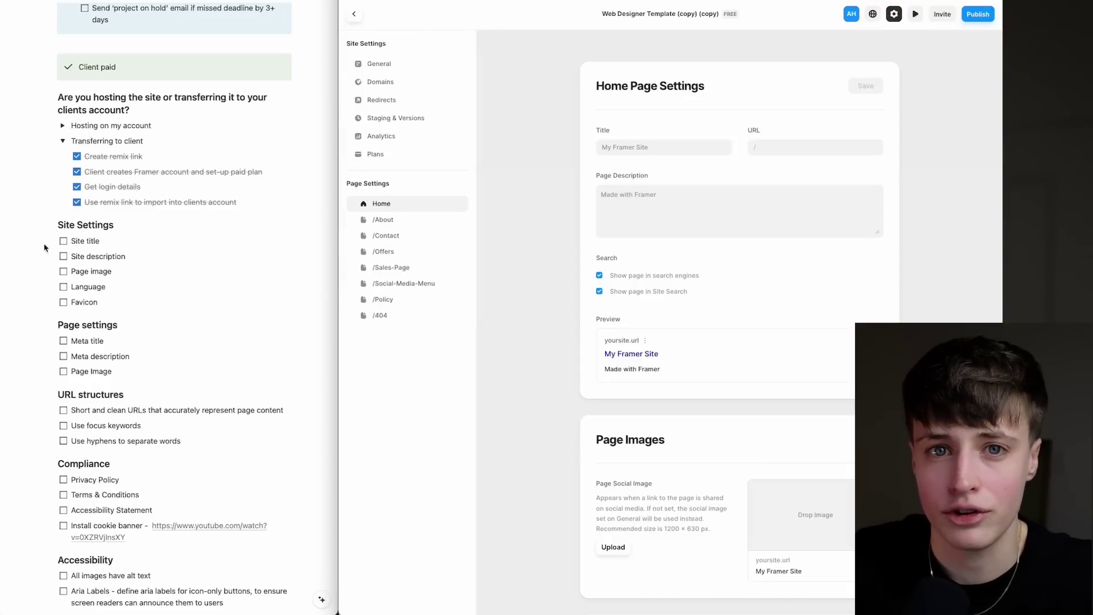
pyautogui.click(63, 241)
pyautogui.click(64, 256)
pyautogui.click(64, 271)
pyautogui.click(64, 287)
pyautogui.click(64, 302)
pyautogui.click(383, 220)
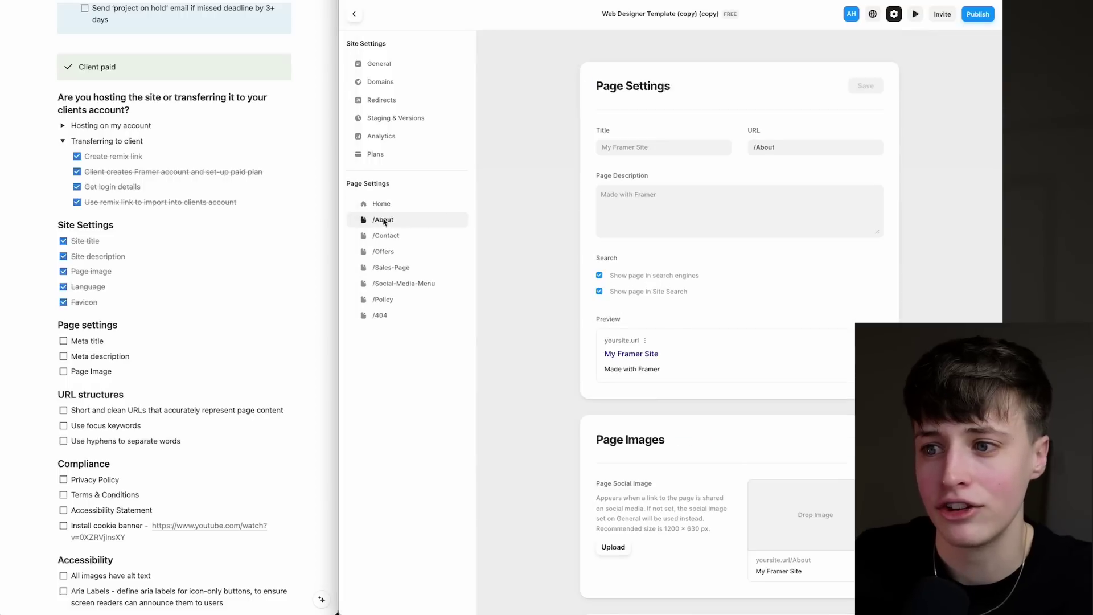
pyautogui.click(378, 64)
pyautogui.click(386, 235)
# Tick meta title, meta description, page image, clean URLs, focus keywords, URL hyphens and Privacy Policy.
pyautogui.click(381, 203)
pyautogui.click(63, 340)
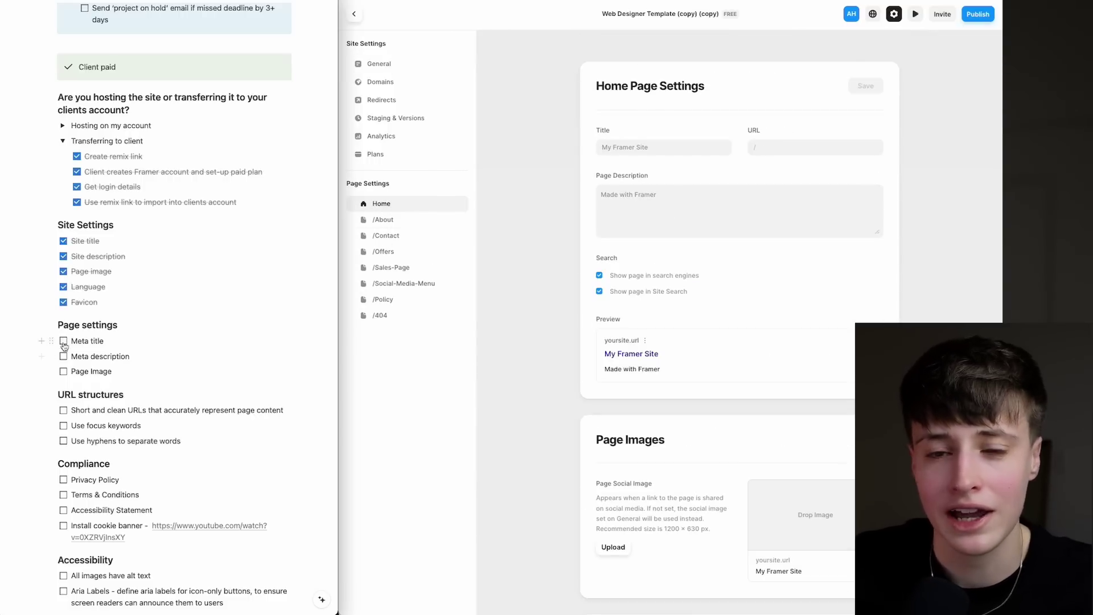
pyautogui.click(63, 356)
pyautogui.click(63, 371)
pyautogui.scroll(-5, 63, 371)
pyautogui.click(63, 268)
pyautogui.click(63, 283)
pyautogui.click(63, 297)
# Tick compliance, cookie banner, accessibility, technical and final-check items like proofreading, fonts, links and forms.
pyautogui.scroll(-1, 63, 227)
pyautogui.click(63, 227)
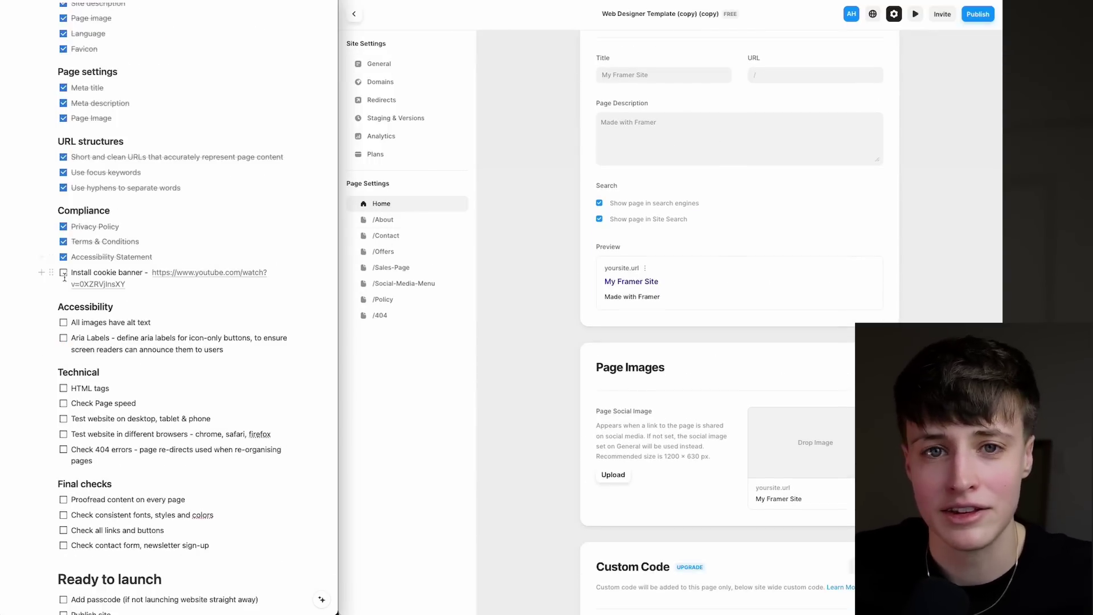
pyautogui.click(63, 272)
pyautogui.click(63, 337)
pyautogui.scroll(-6, 63, 337)
pyautogui.click(63, 191)
pyautogui.click(63, 238)
pyautogui.click(63, 288)
pyautogui.click(63, 303)
pyautogui.click(64, 319)
pyautogui.click(63, 334)
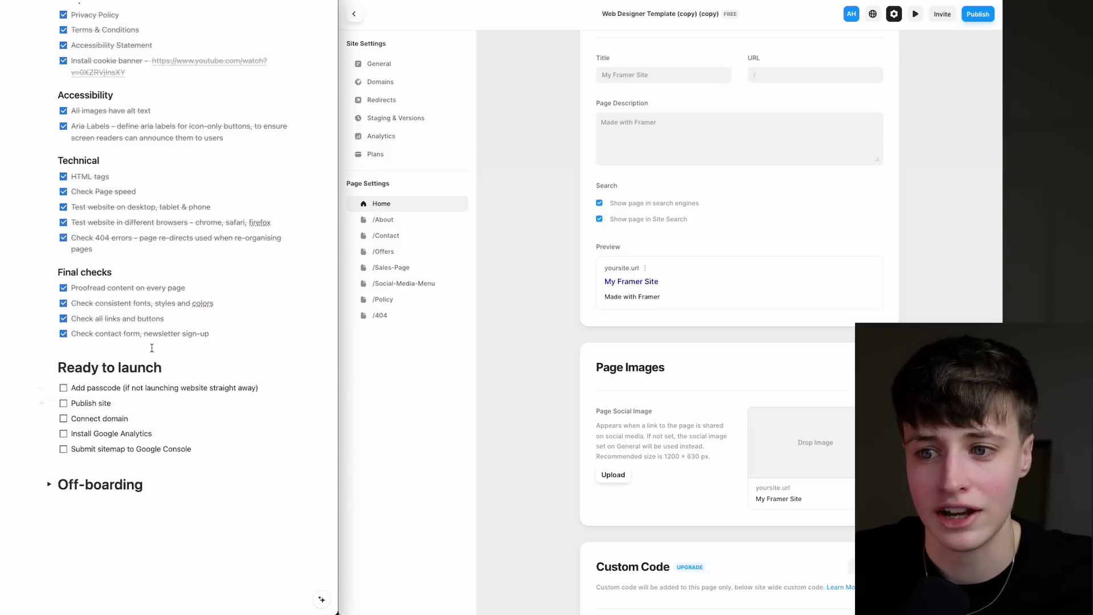
# Try enabling site password protection, dismiss the upgrade offer, and tick Add passcode.
pyautogui.click(386, 65)
pyautogui.scroll(-10, 642, 236)
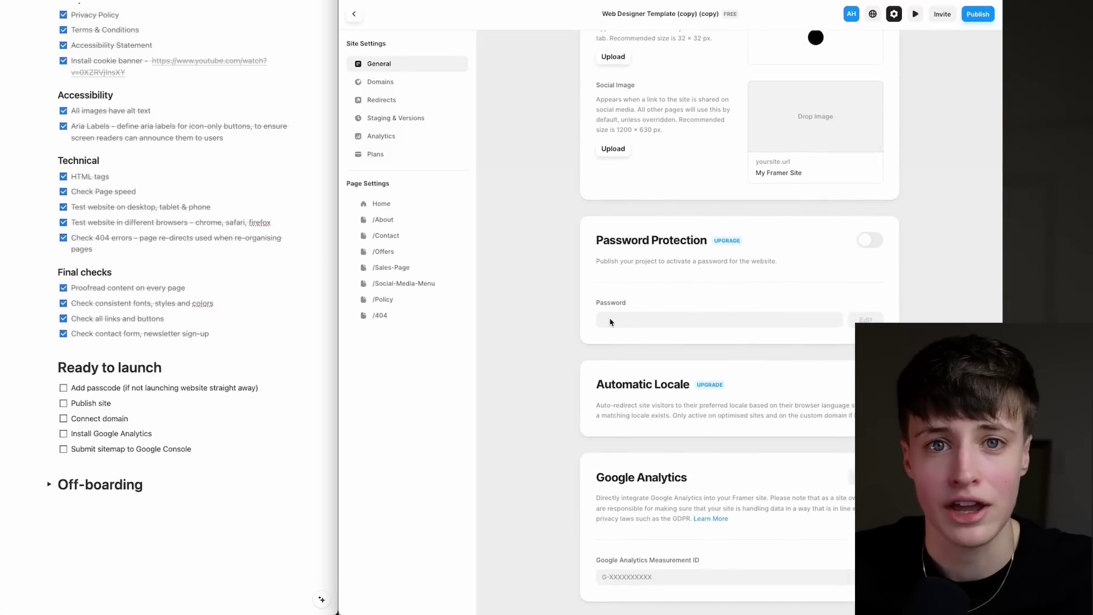
pyautogui.click(869, 242)
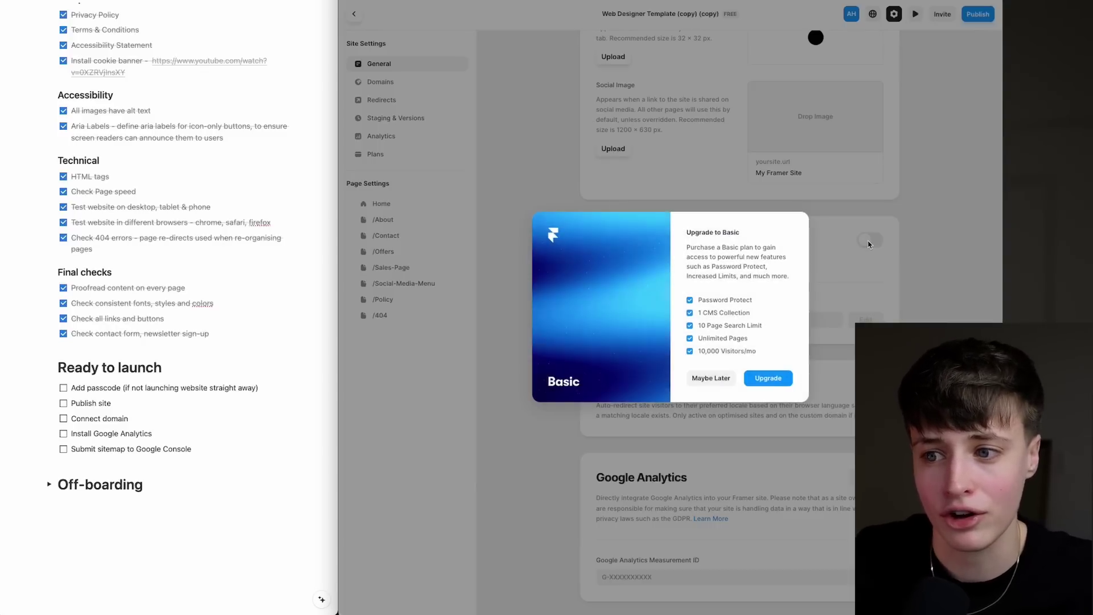
pyautogui.click(710, 378)
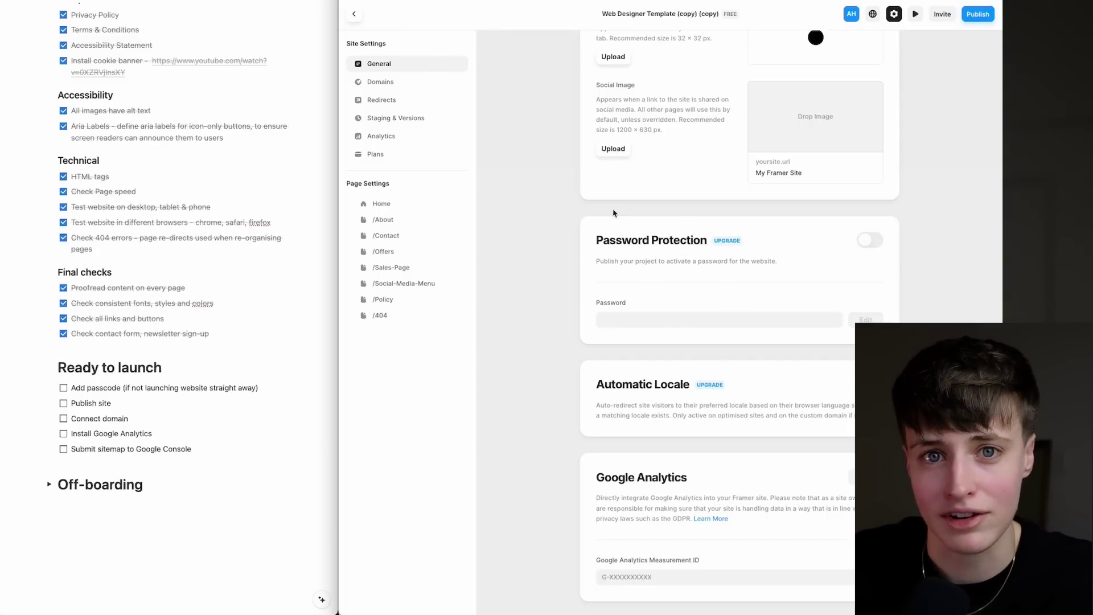
pyautogui.click(64, 388)
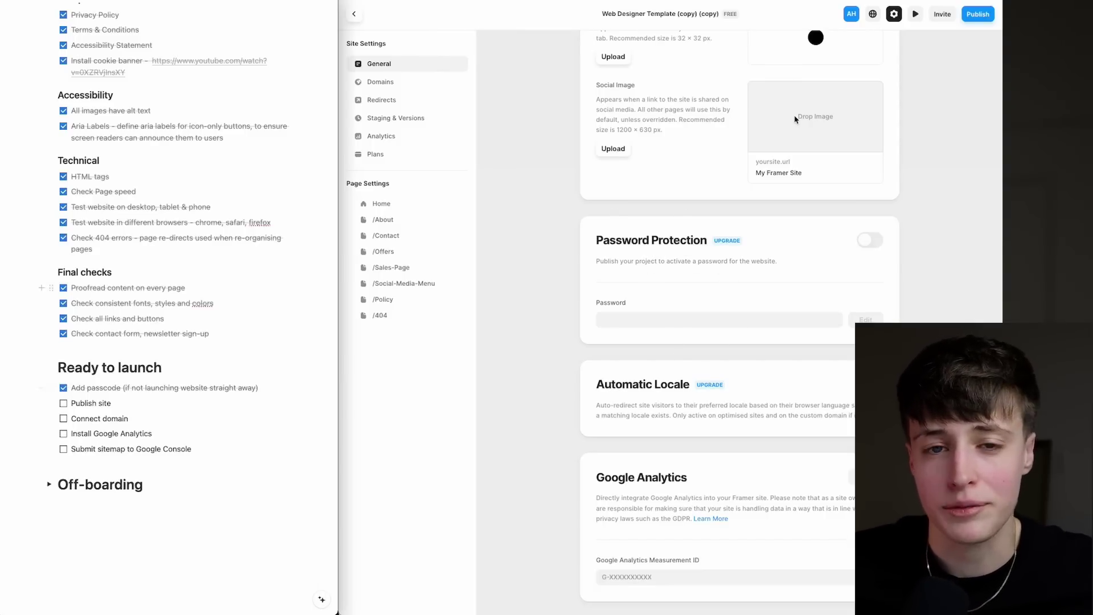
pyautogui.click(978, 17)
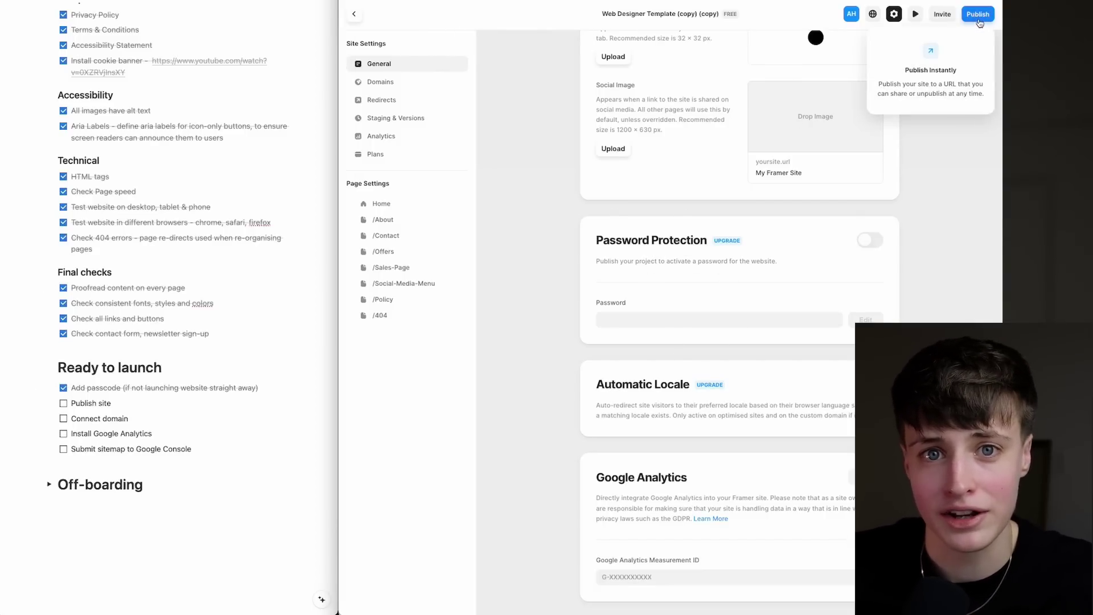
# Publish the Framer site and tick Connect domain, Install Google Analytics and Submit sitemap.
pyautogui.click(381, 82)
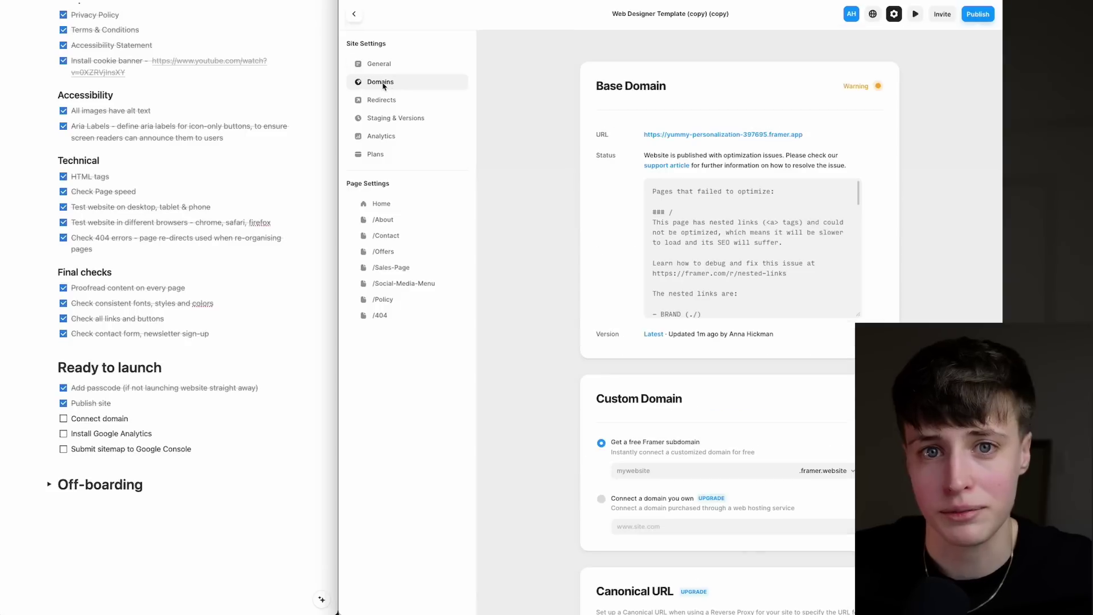
pyautogui.scroll(-3, 561, 122)
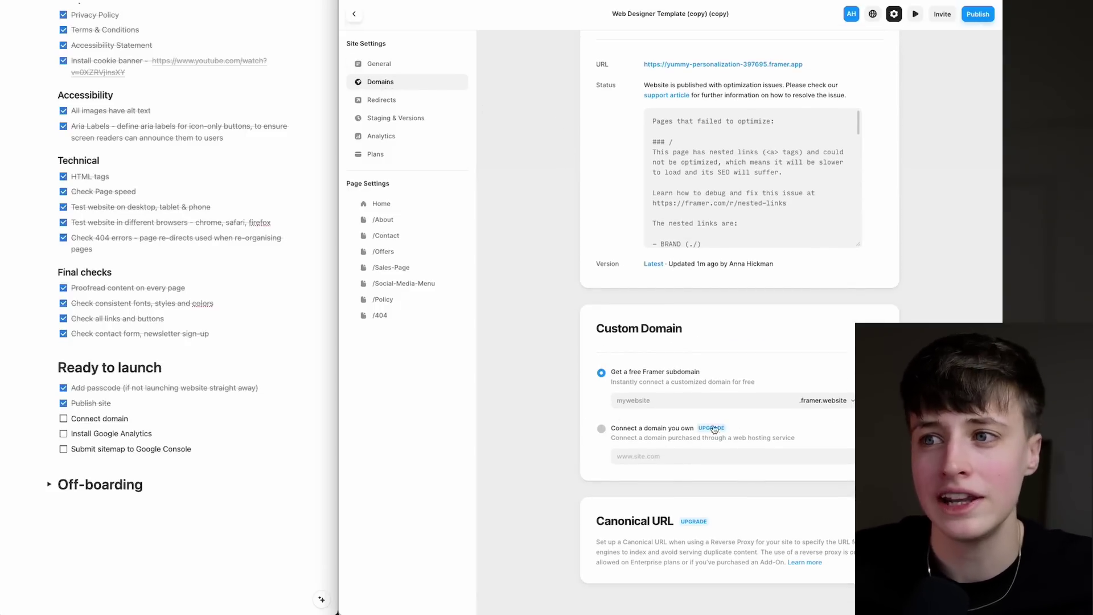
pyautogui.click(63, 418)
pyautogui.click(63, 434)
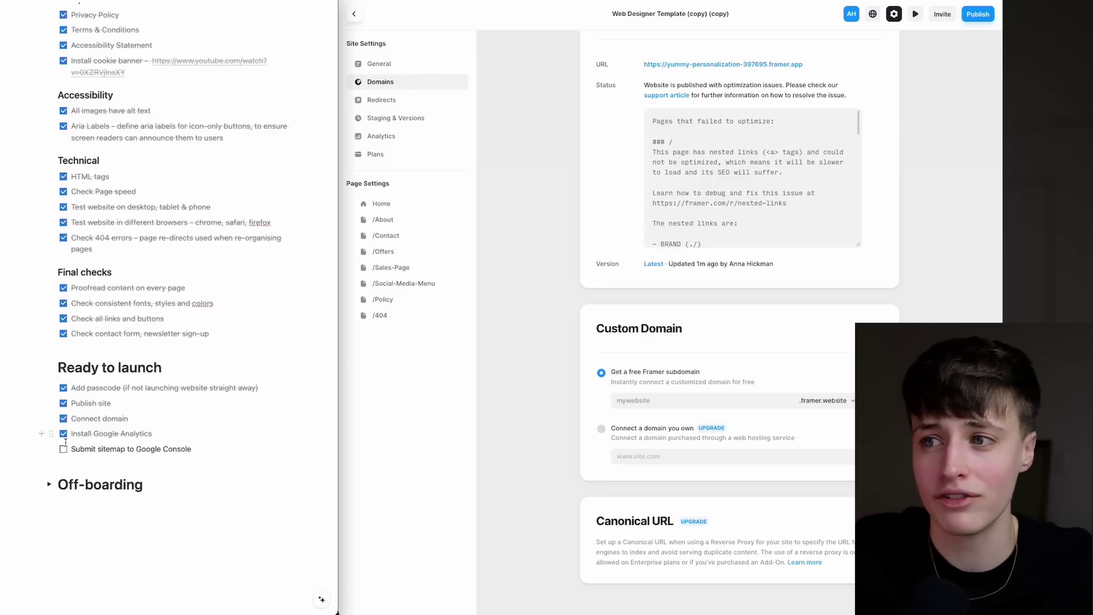
pyautogui.click(63, 449)
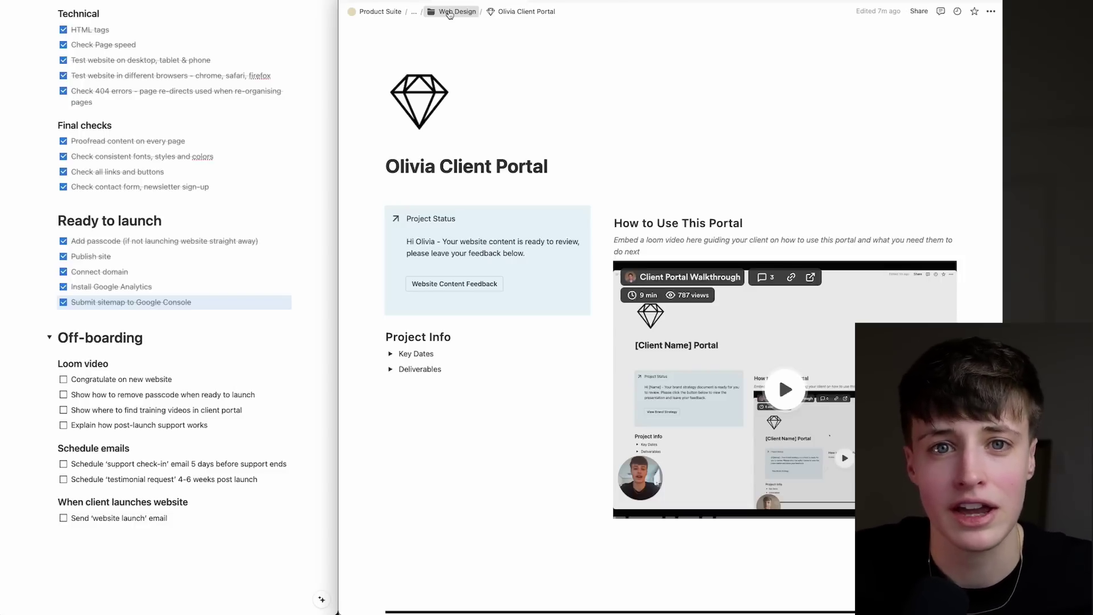
# Tick post-launch support explanation, support check-in and testimonial emails, and Send 'website launch' email.
pyautogui.scroll(-15, 429, 352)
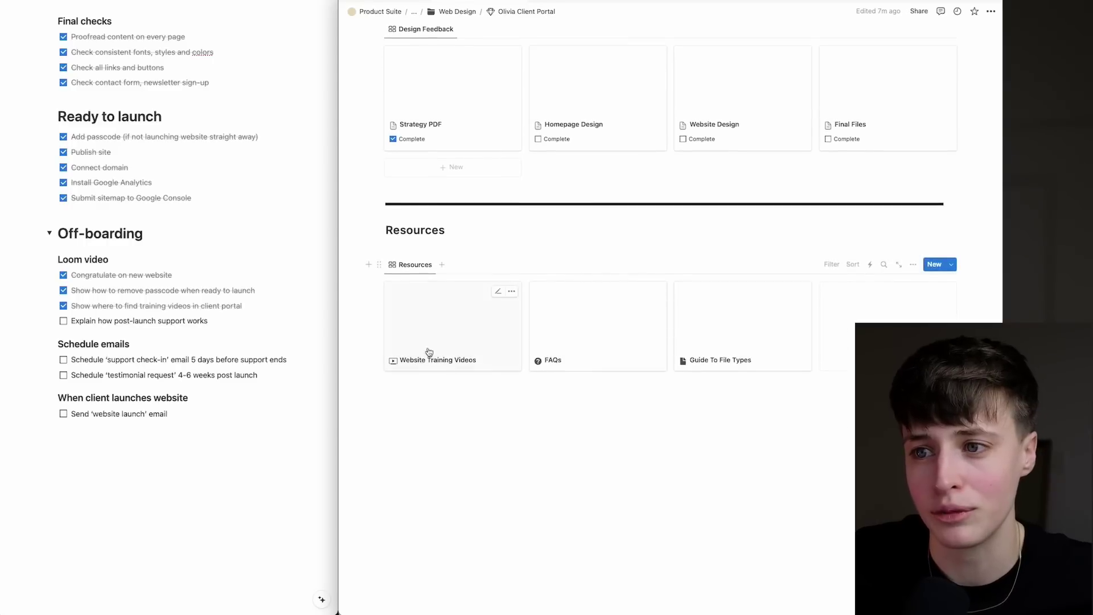
pyautogui.click(63, 321)
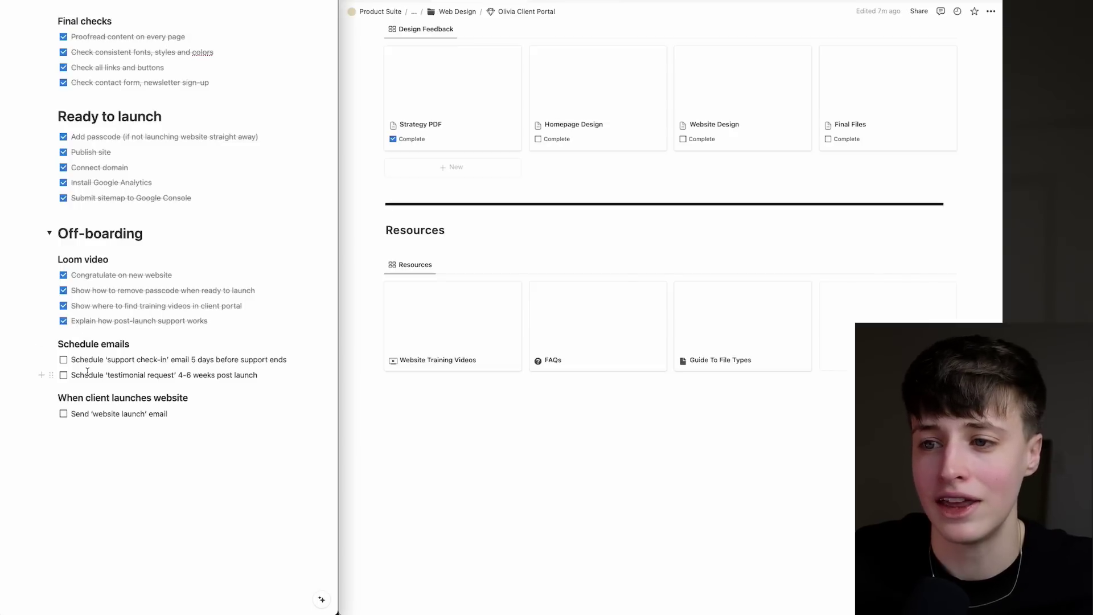
pyautogui.scroll(-1, 87, 370)
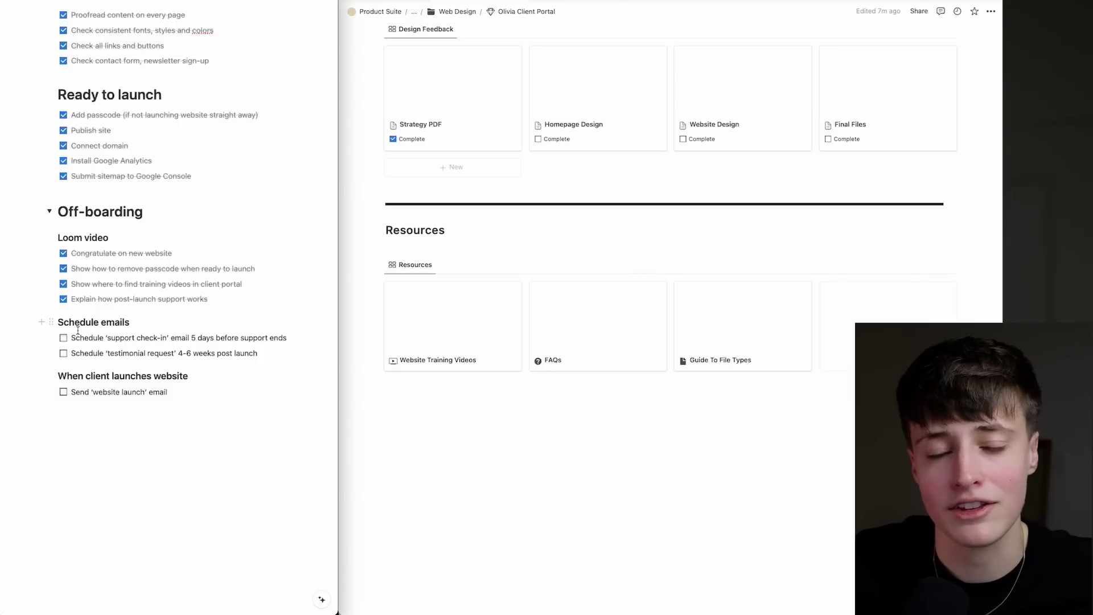
pyautogui.click(63, 338)
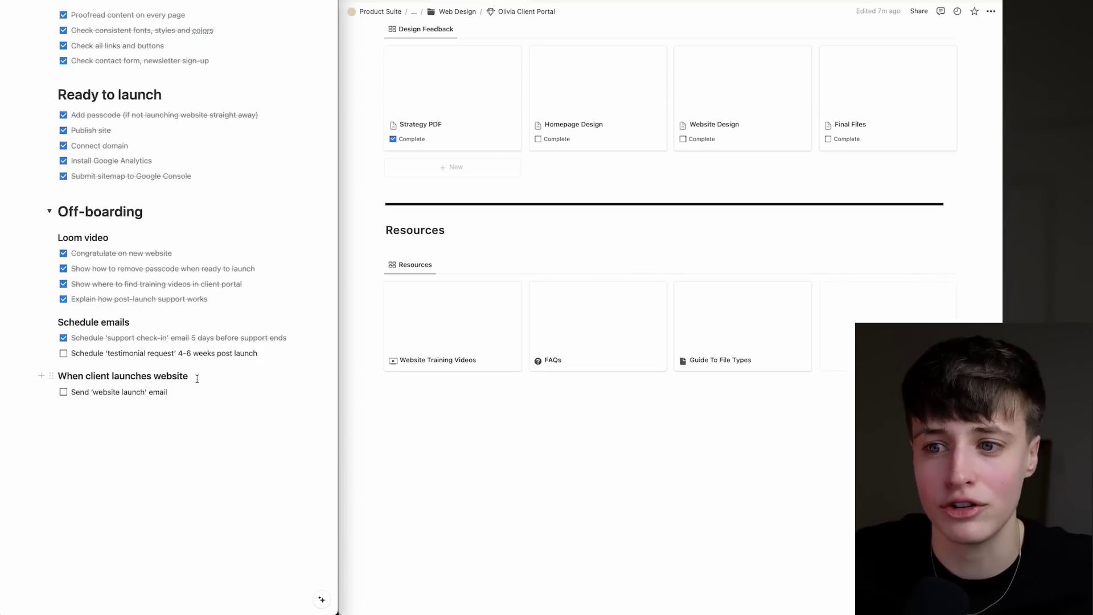
pyautogui.click(63, 353)
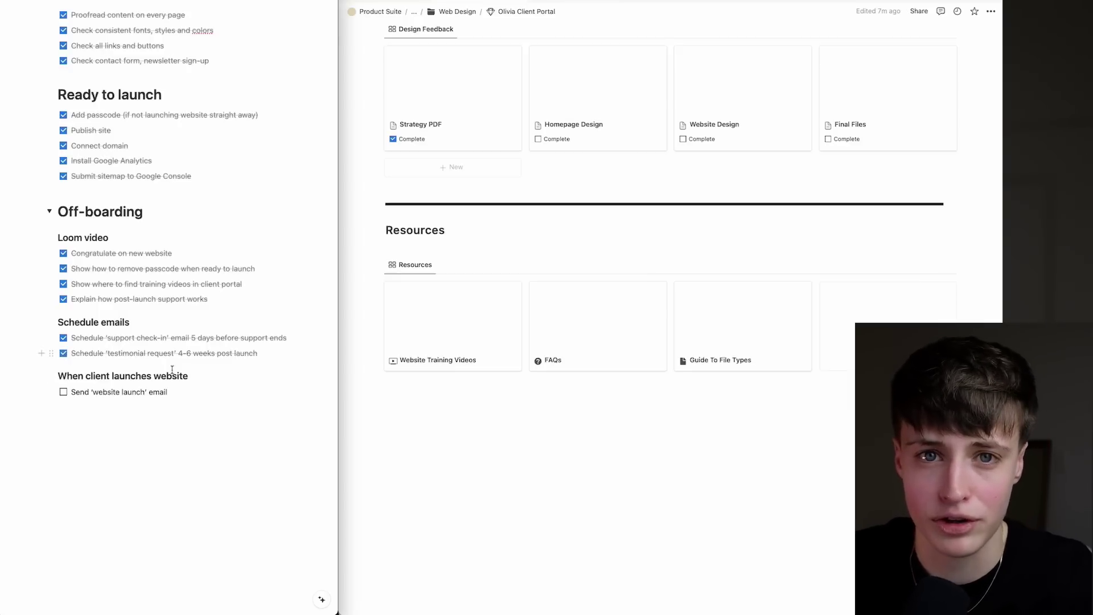
pyautogui.scroll(-1, 145, 367)
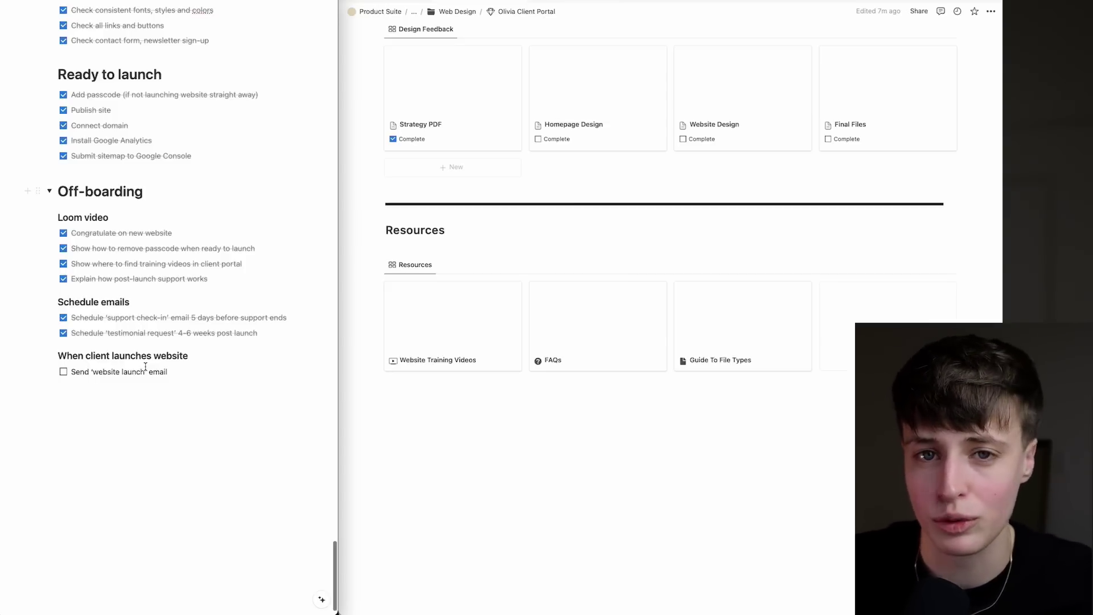
pyautogui.scroll(-1, 131, 376)
pyautogui.click(64, 369)
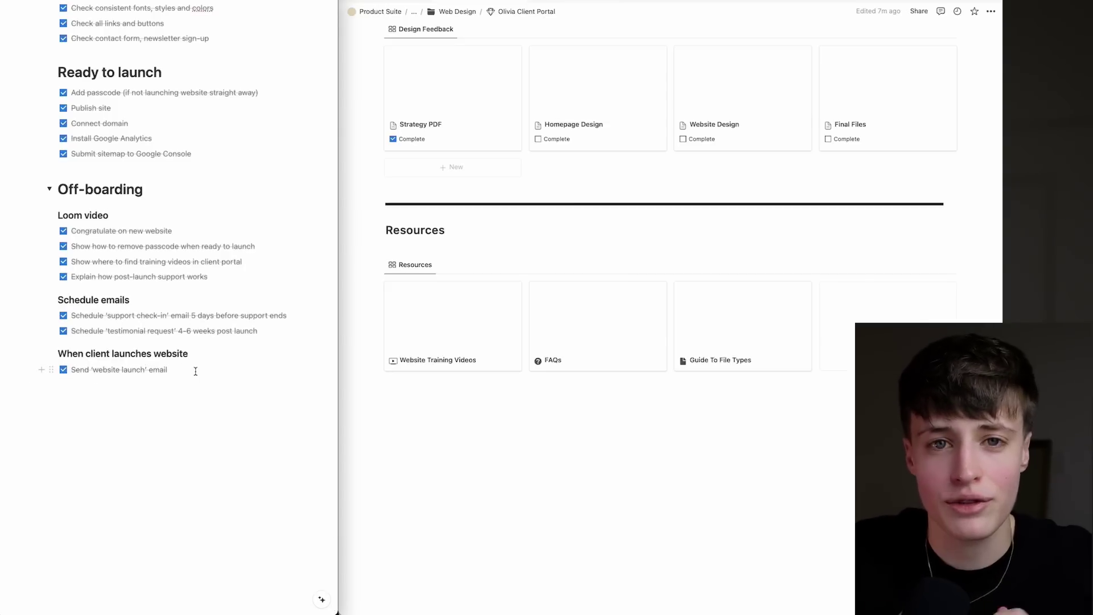
pyautogui.scroll(20, 195, 371)
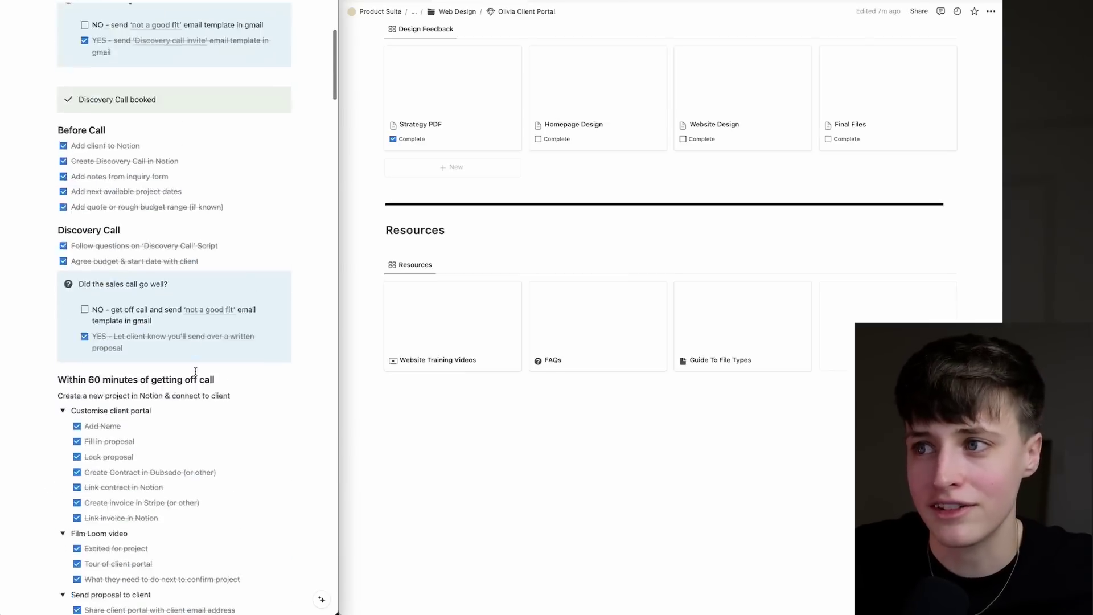
pyautogui.scroll(5, 195, 371)
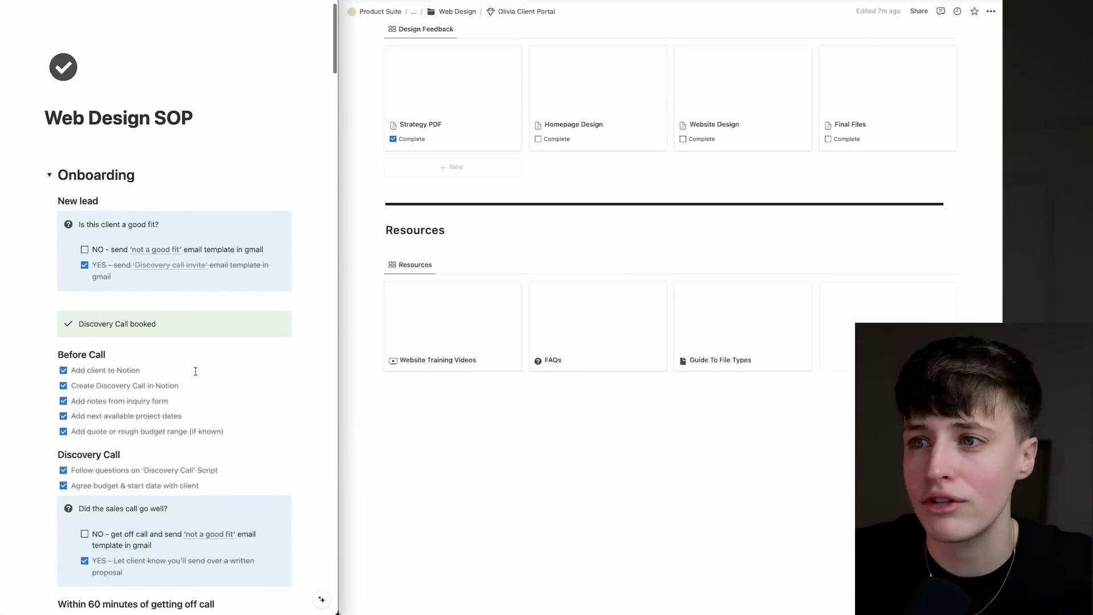